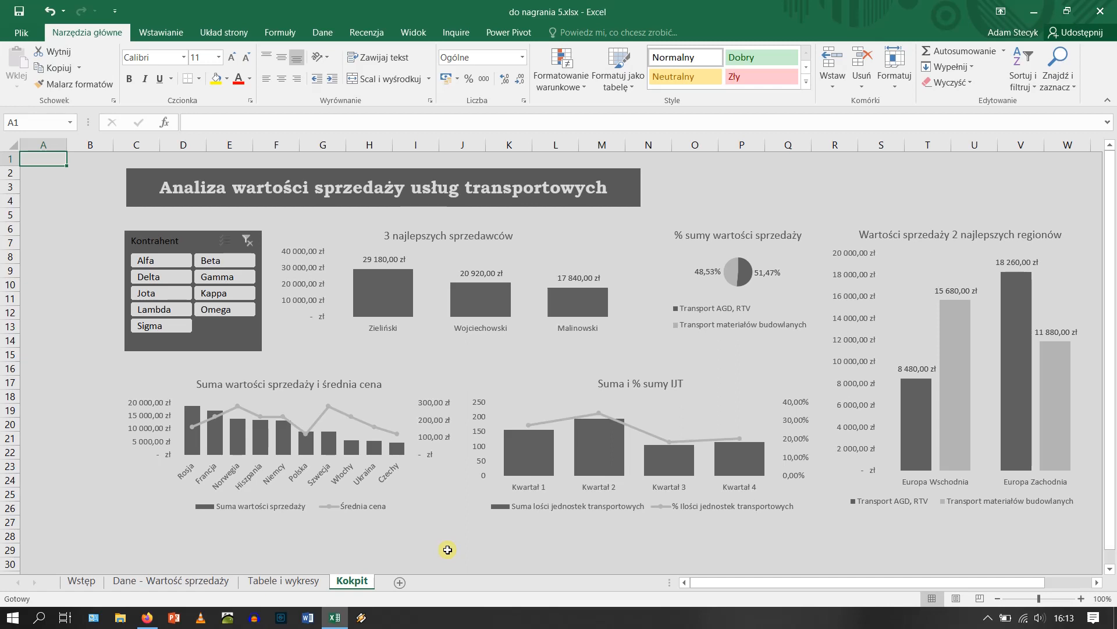
Review the pivot tables and charts on the Tabele i wykresy sheet and the finished dashboard on the Kokpit sheet.
{"action": "left_click", "coordinate": [282, 582]}
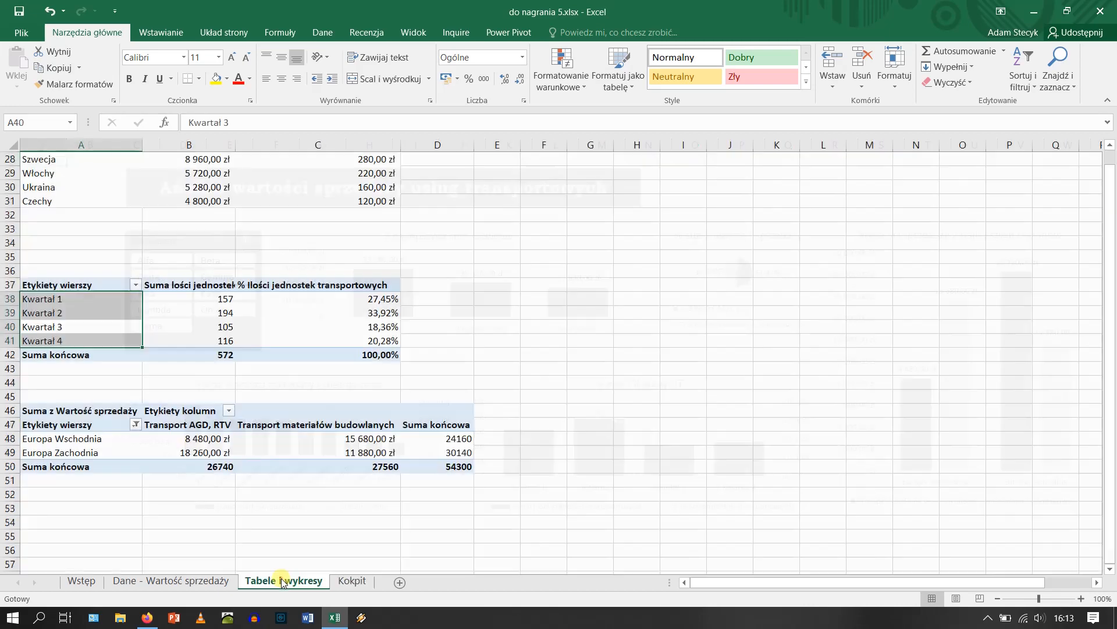
{"action": "scroll", "coordinate": [433, 431], "scroll_direction": "up", "scroll_amount": 9}
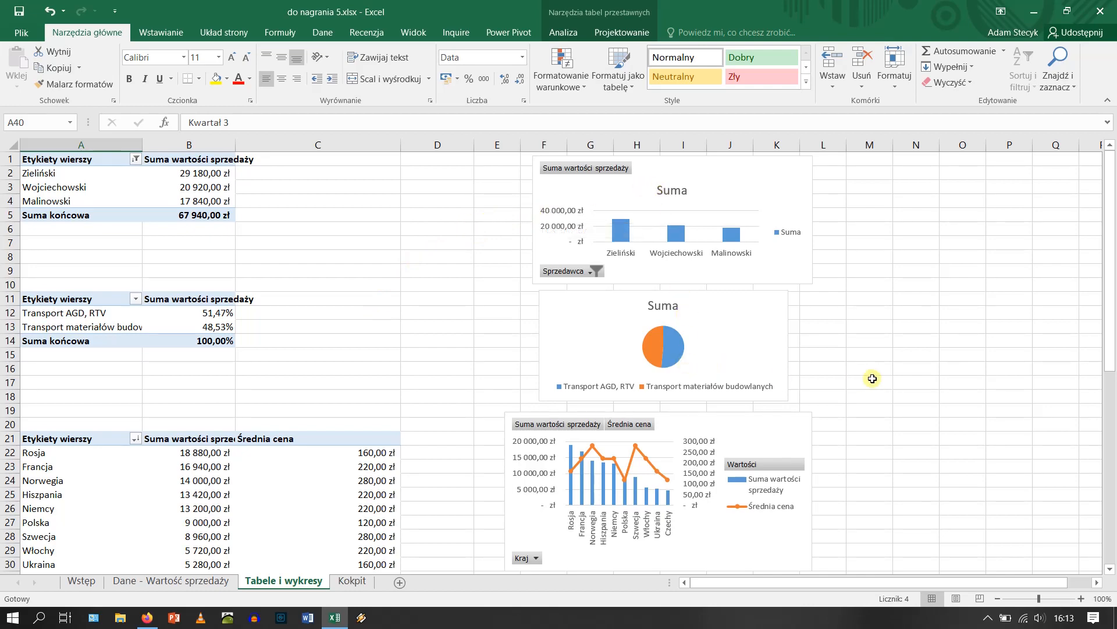
{"action": "scroll", "coordinate": [872, 379], "scroll_direction": "down", "scroll_amount": 1}
{"action": "scroll", "coordinate": [872, 379], "scroll_direction": "down", "scroll_amount": 9}
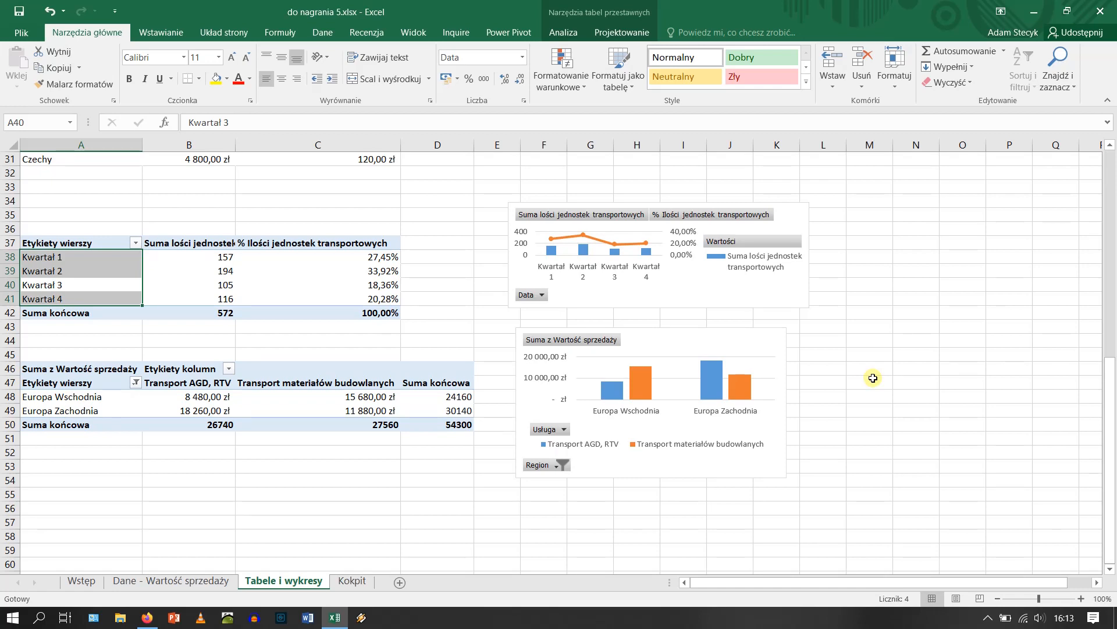
{"action": "scroll", "coordinate": [873, 378], "scroll_direction": "up", "scroll_amount": 7}
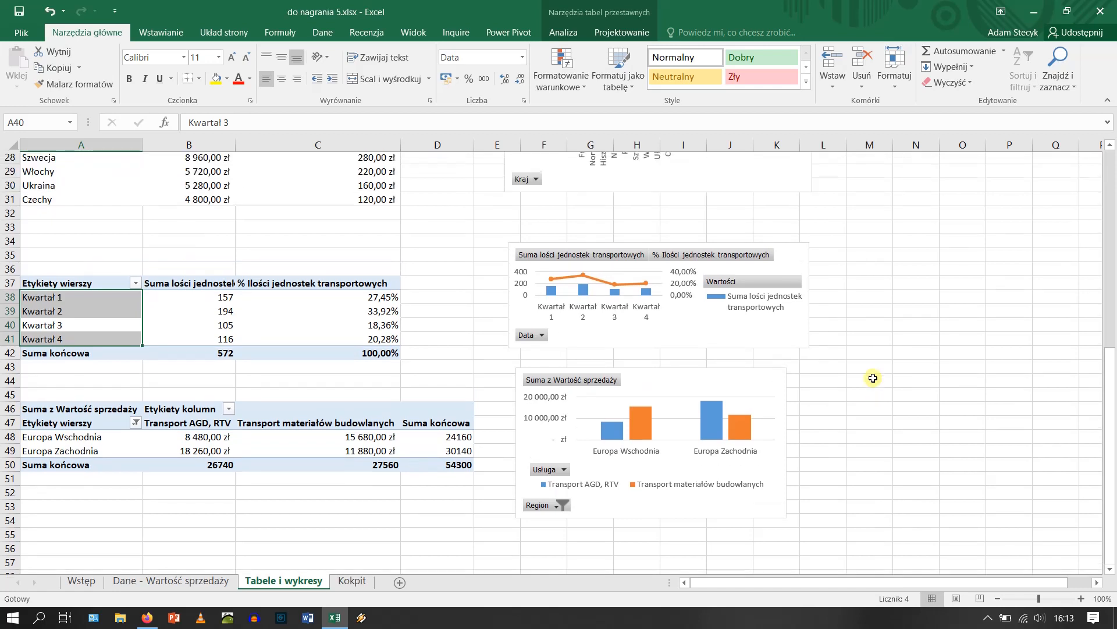
{"action": "scroll", "coordinate": [873, 378], "scroll_direction": "up", "scroll_amount": 1}
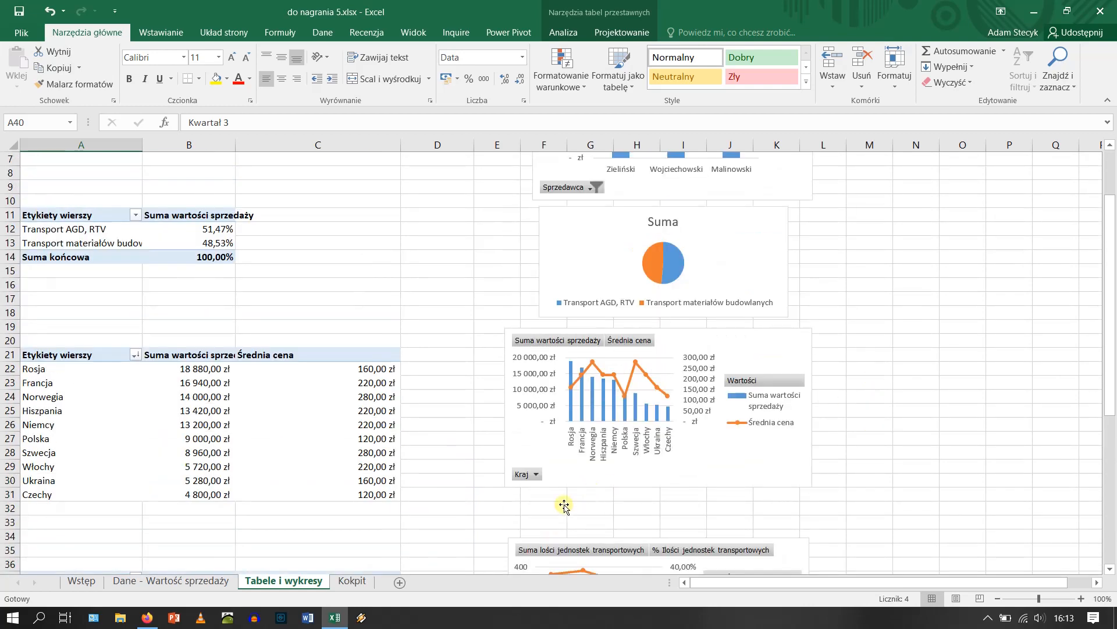
{"action": "left_click", "coordinate": [366, 582]}
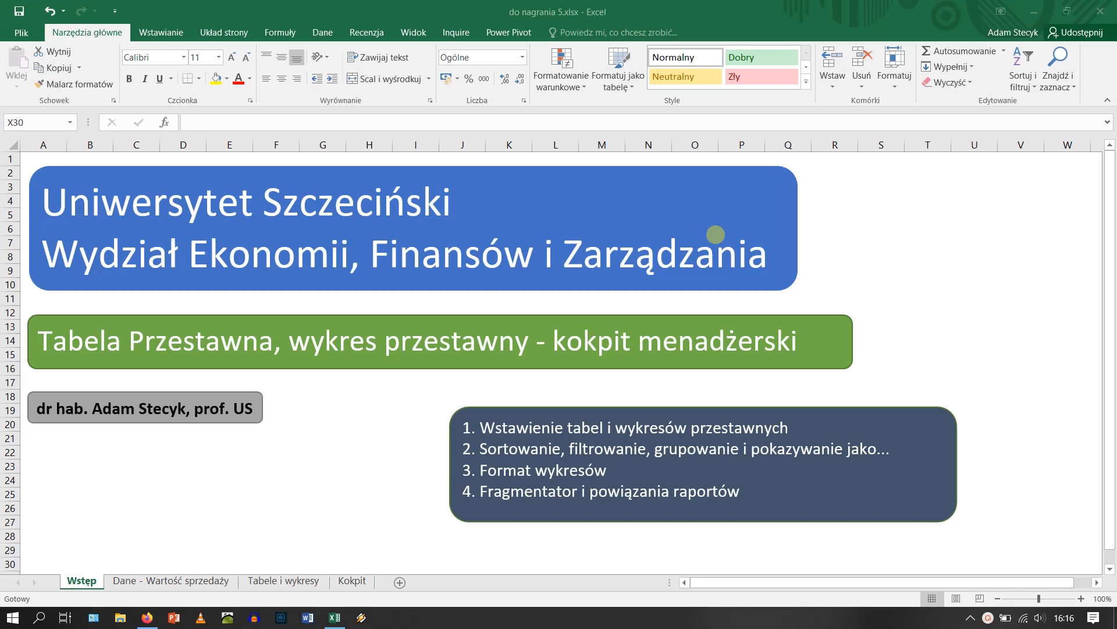
{"action": "left_click", "coordinate": [362, 582]}
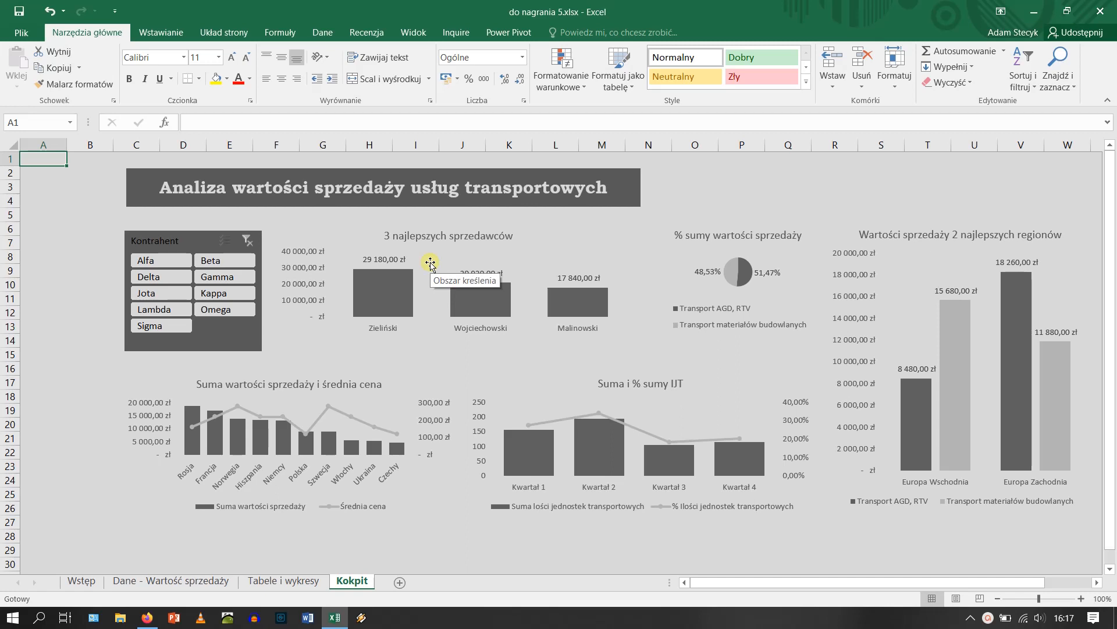
Insert a pivot chart on a new worksheet from the Dane - Wartość sprzedaży data range A1:J59.
{"action": "left_click", "coordinate": [192, 581]}
{"action": "left_click", "coordinate": [356, 298]}
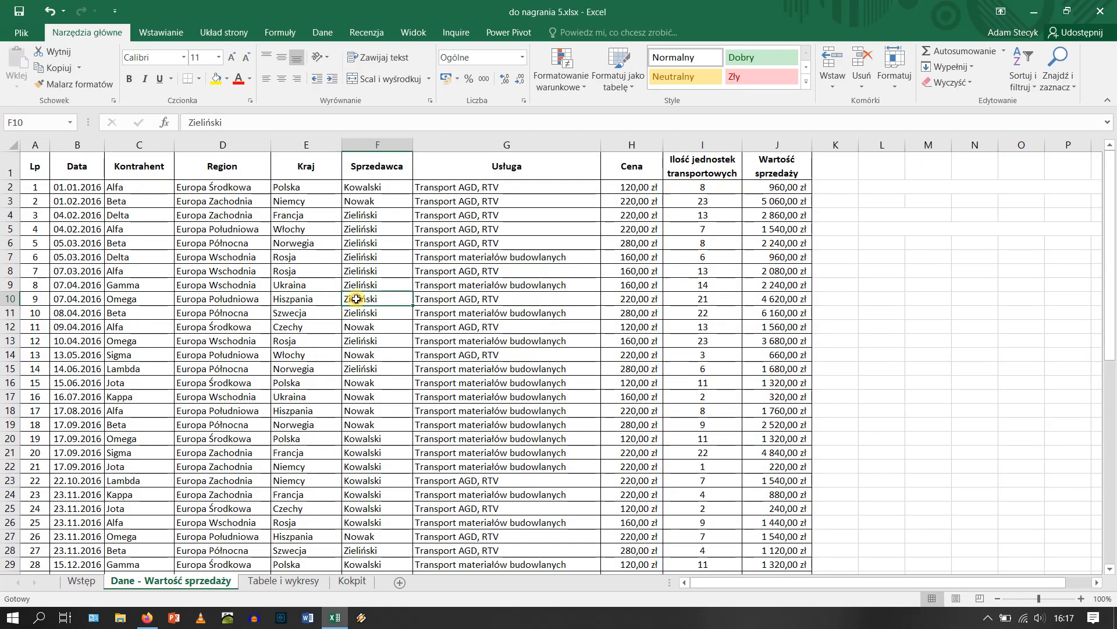
{"action": "left_click", "coordinate": [168, 33]}
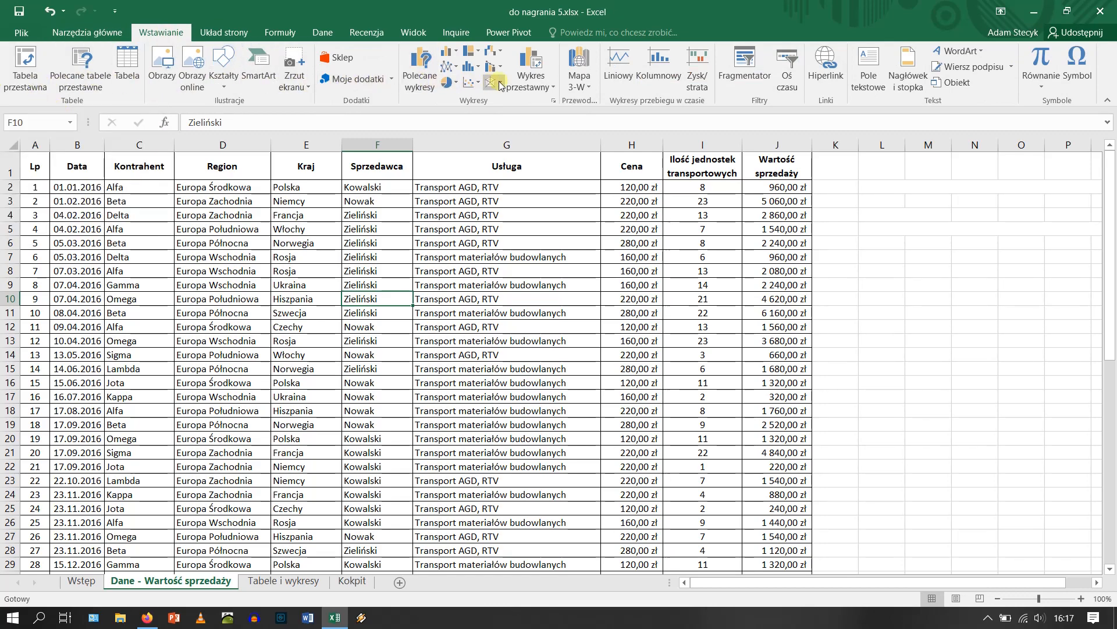
{"action": "left_click", "coordinate": [529, 66]}
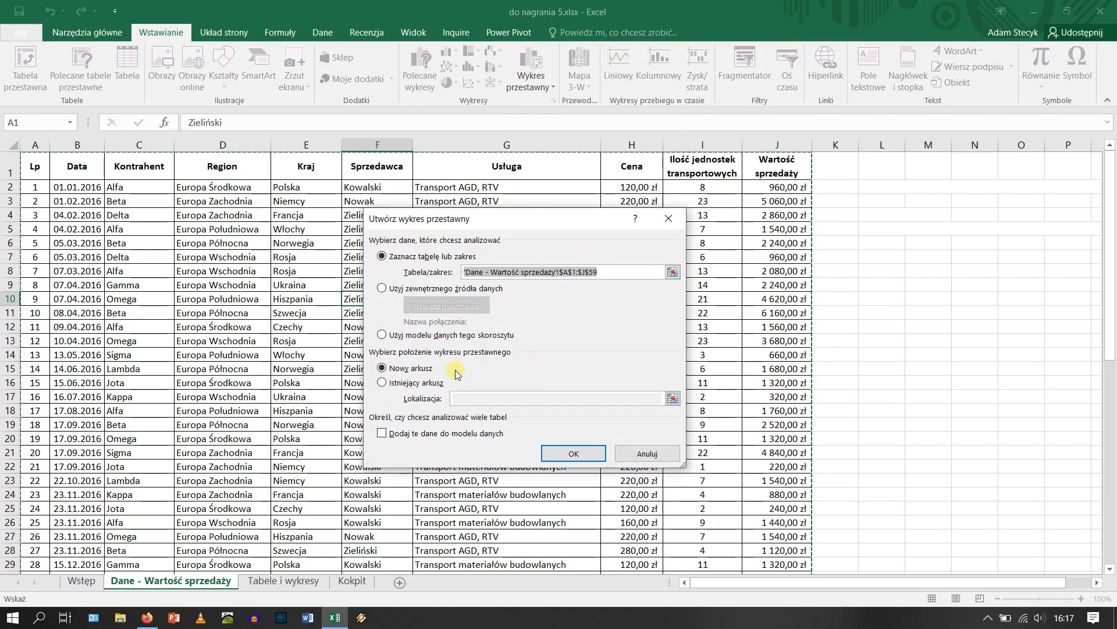
{"action": "left_click", "coordinate": [574, 455]}
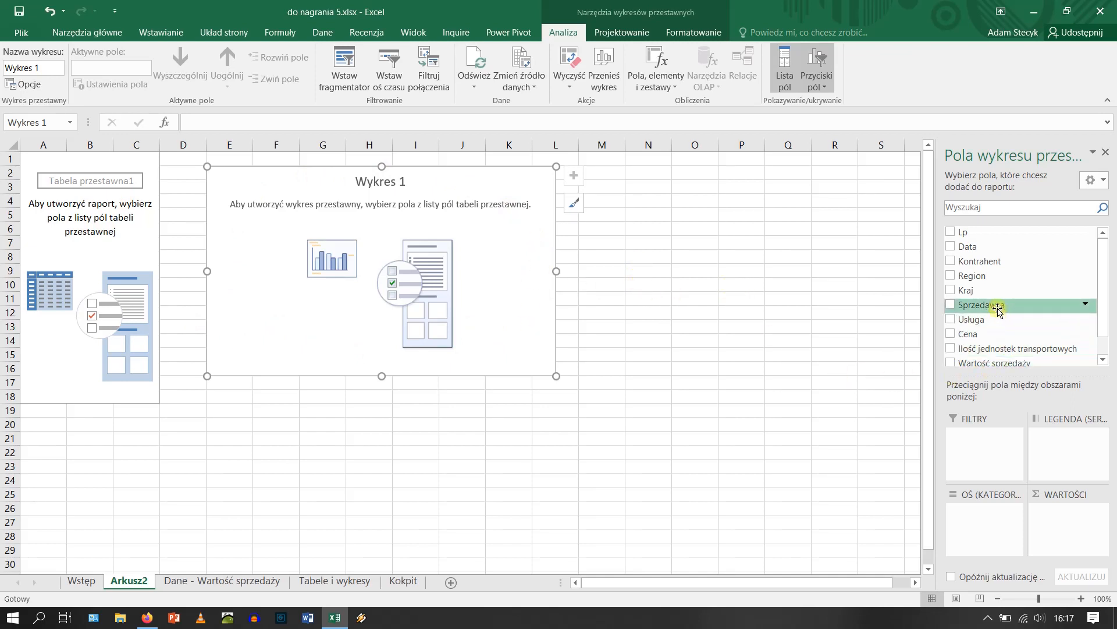
Set Sprzedawca as the pivot chart's axis category and add Wartość sprzedaży as its summed value.
{"action": "left_click_drag", "start_coordinate": [997, 308], "coordinate": [983, 530]}
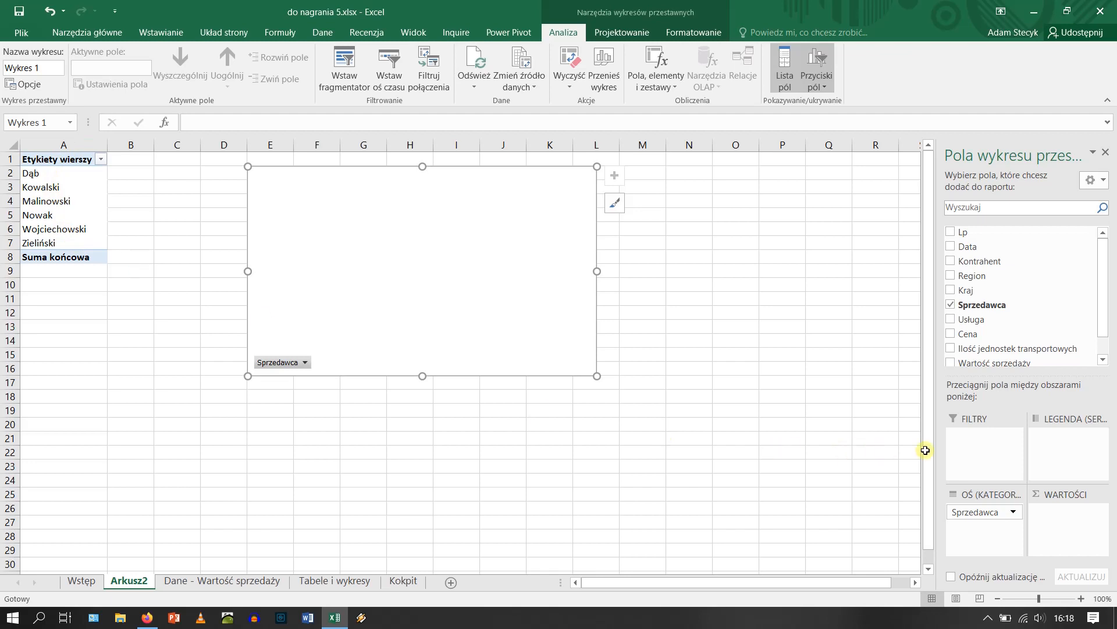
{"action": "scroll", "coordinate": [1025, 349], "scroll_direction": "down", "scroll_amount": 1}
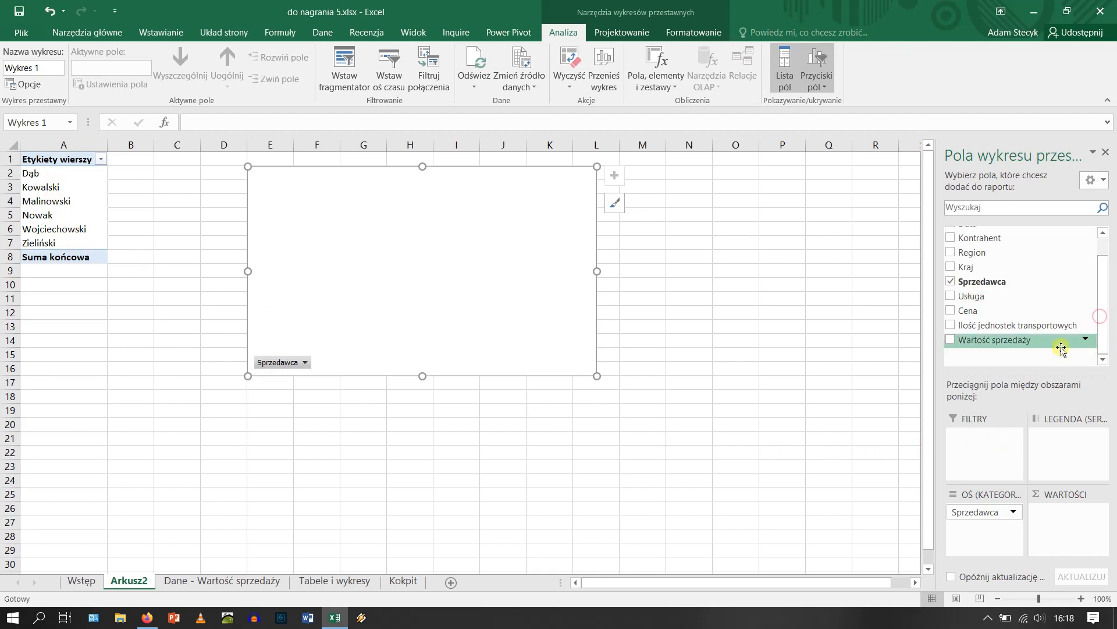
{"action": "mouse_move", "coordinate": [1013, 341]}
{"action": "left_mouse_down"}
{"action": "mouse_move", "coordinate": [1065, 527]}
{"action": "mouse_move", "coordinate": [1073, 522]}
{"action": "left_mouse_up"}
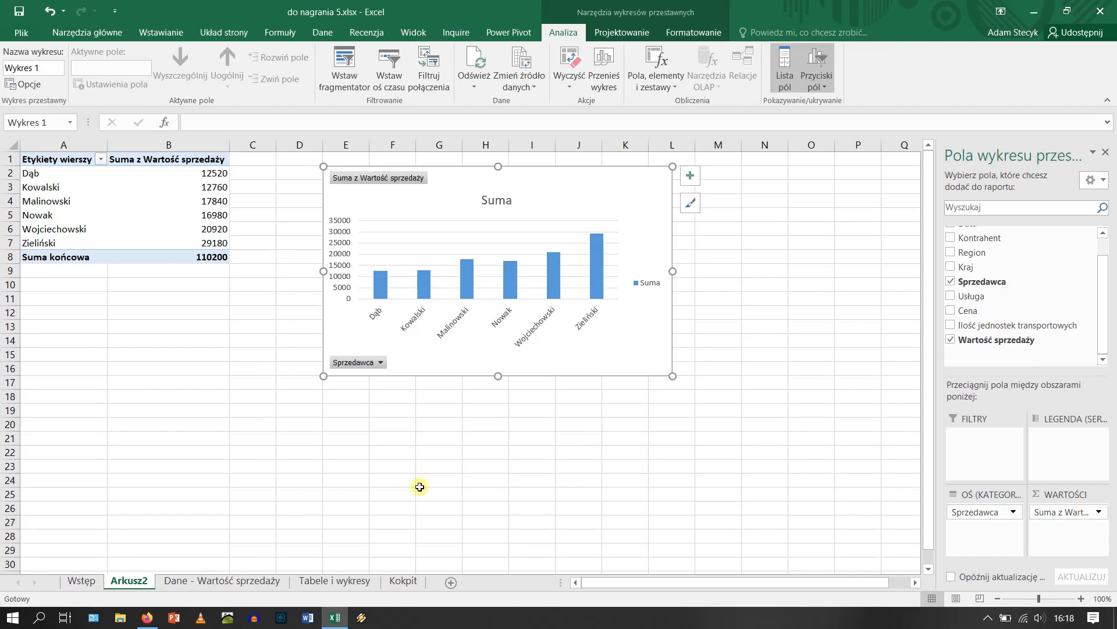
Sort the Sprzedawca row labels in descending order by Suma z Wartość sprzedaży.
{"action": "left_click", "coordinate": [403, 581]}
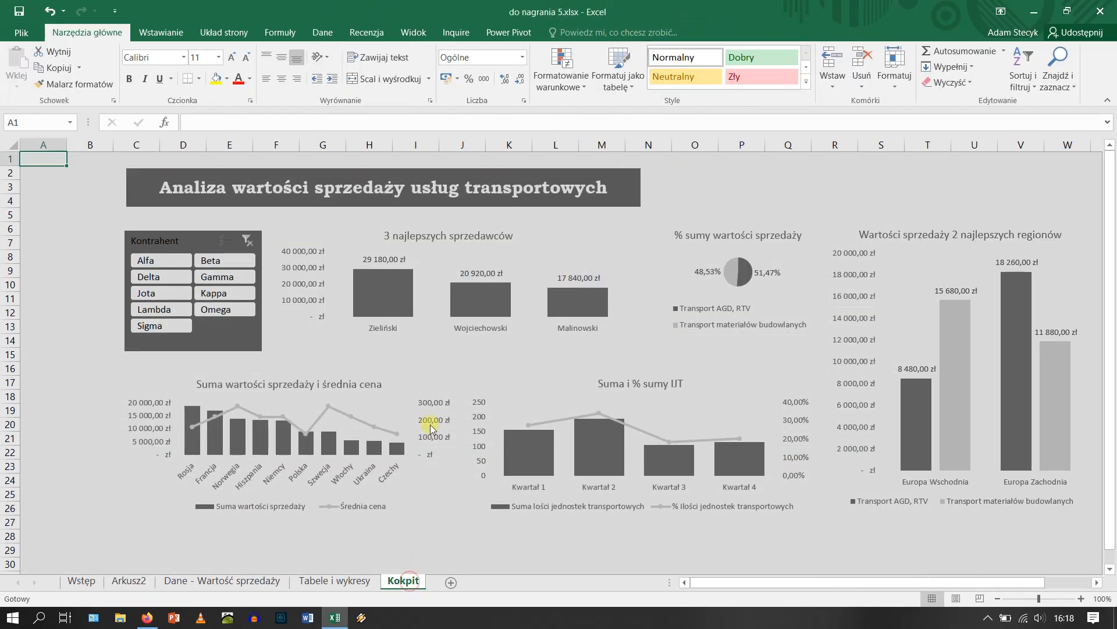
{"action": "mouse_move", "coordinate": [362, 290]}
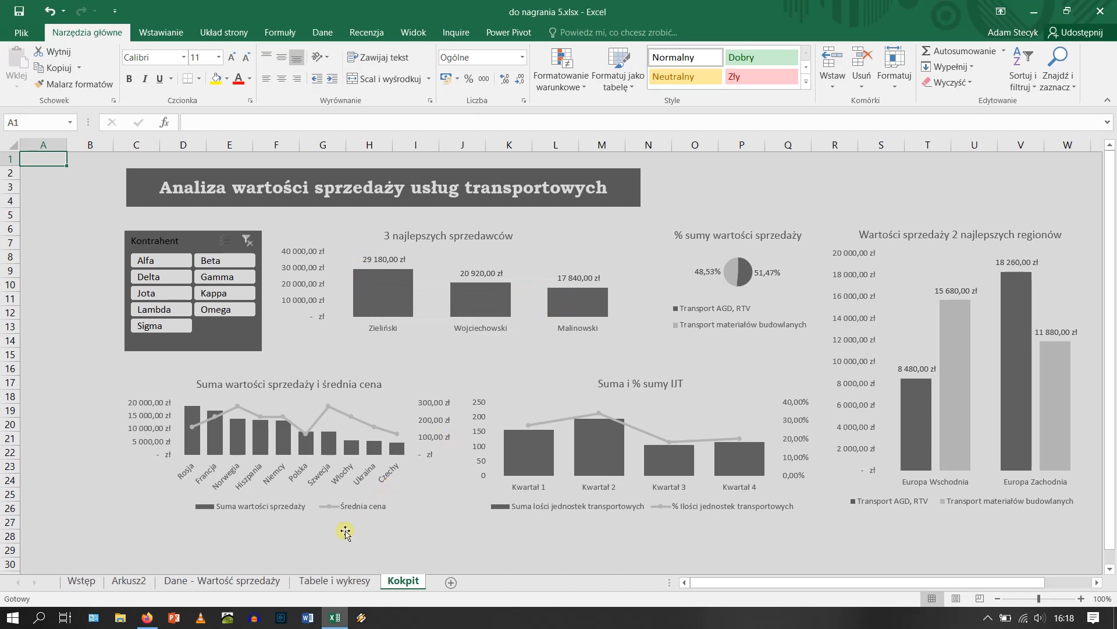
{"action": "left_click", "coordinate": [129, 581]}
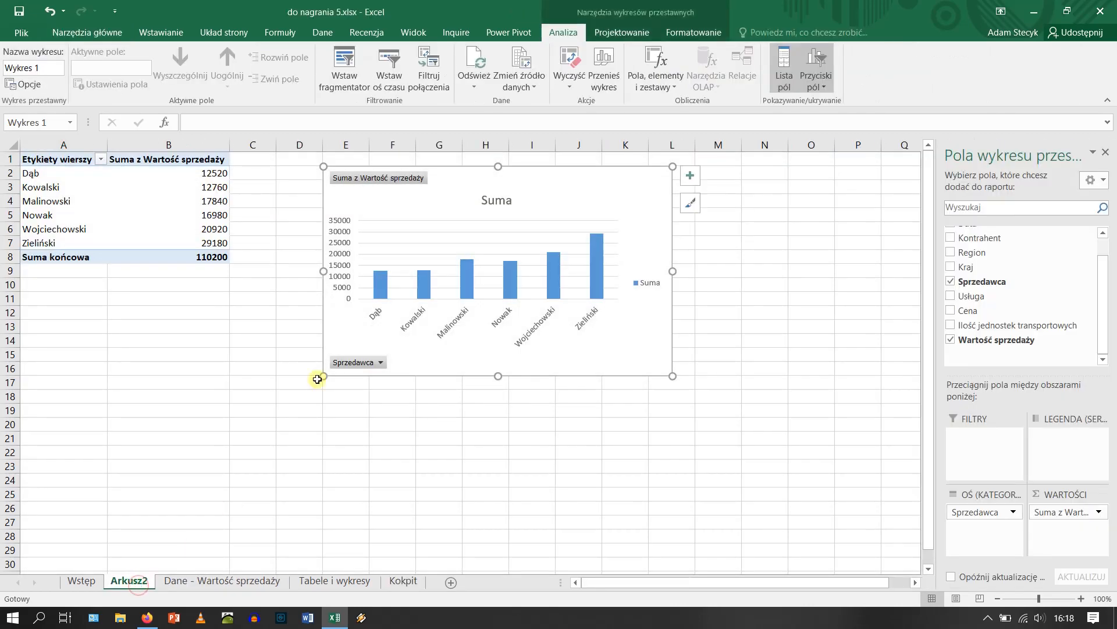
{"action": "left_click", "coordinate": [102, 160]}
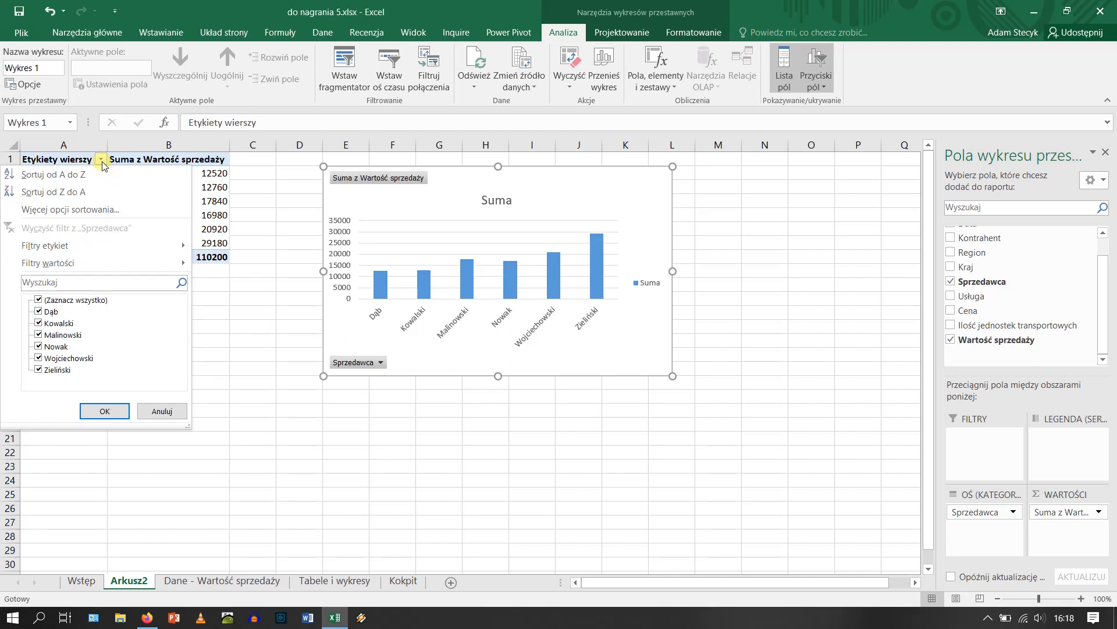
{"action": "left_click", "coordinate": [100, 211]}
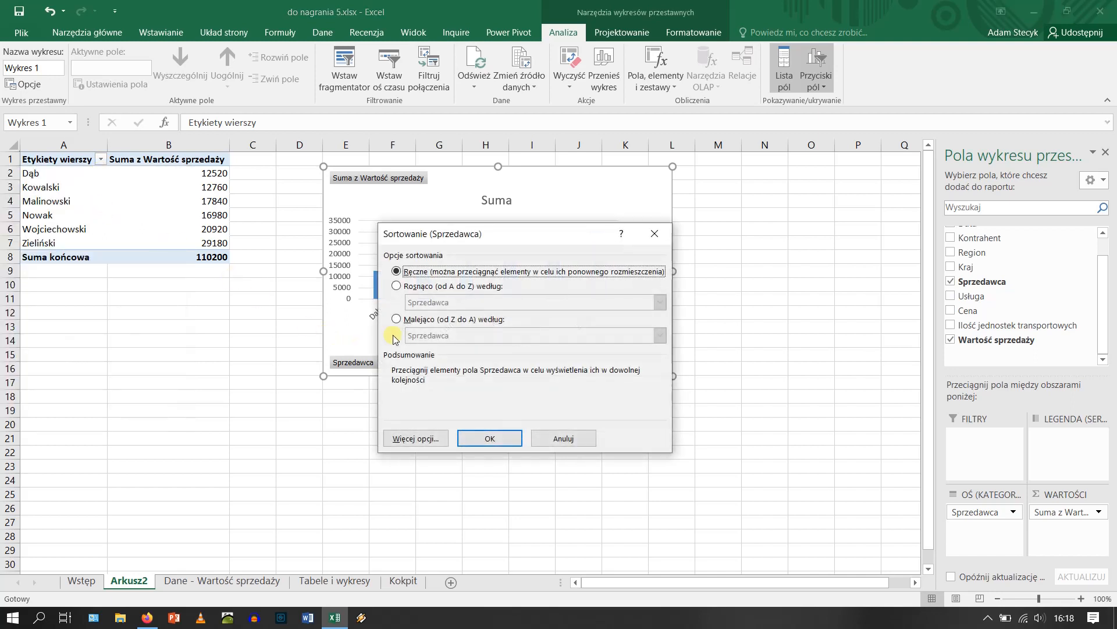
{"action": "left_click", "coordinate": [410, 320]}
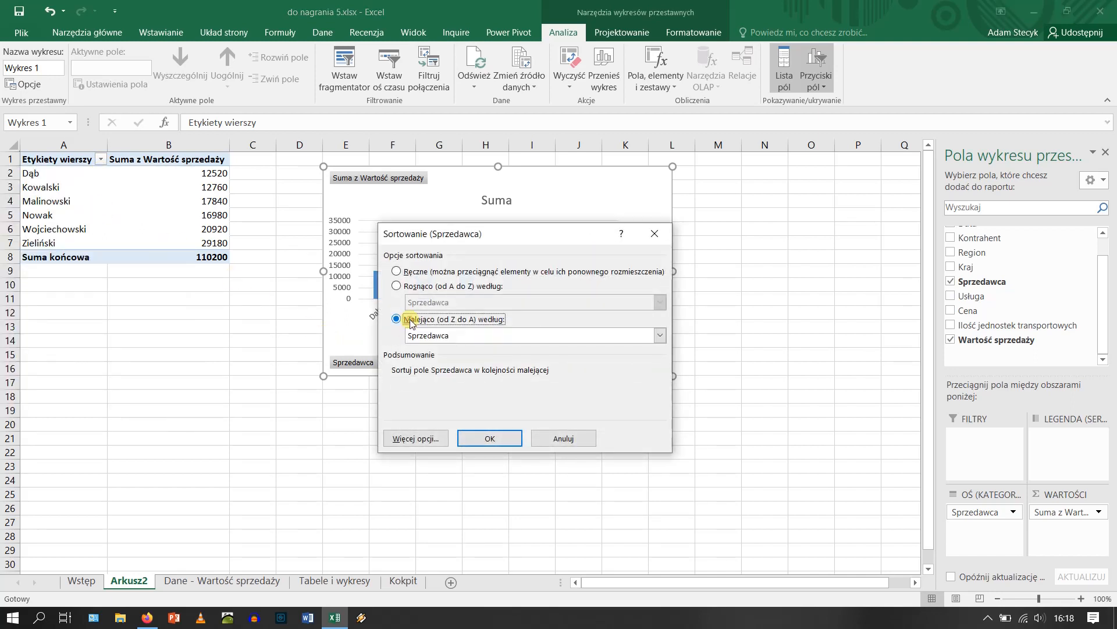
{"action": "left_click", "coordinate": [660, 336]}
{"action": "left_click", "coordinate": [526, 358]}
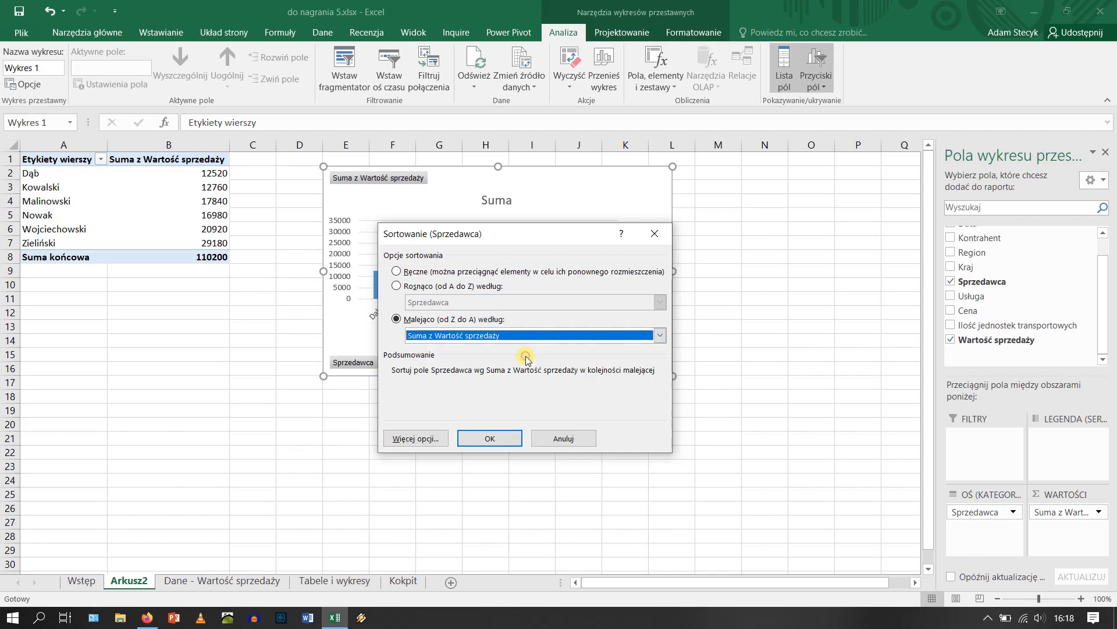
{"action": "left_click", "coordinate": [505, 437]}
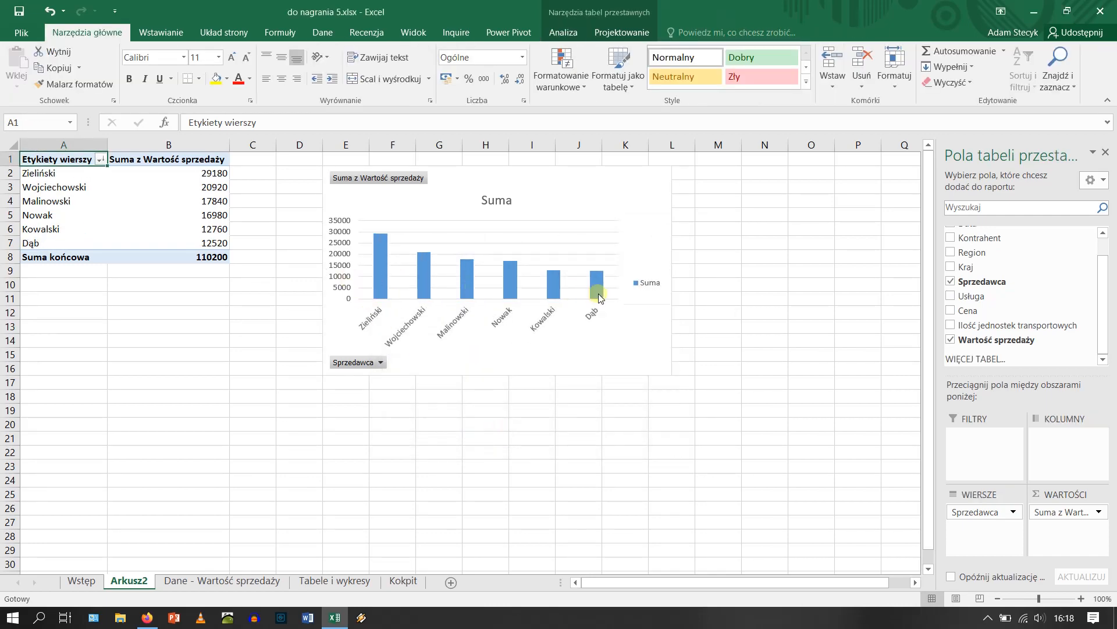
Filter Sprzedawca to the top 3 items by Suma z Wartość sprzedaży and nudge the chart slightly upward.
{"action": "mouse_move", "coordinate": [600, 297]}
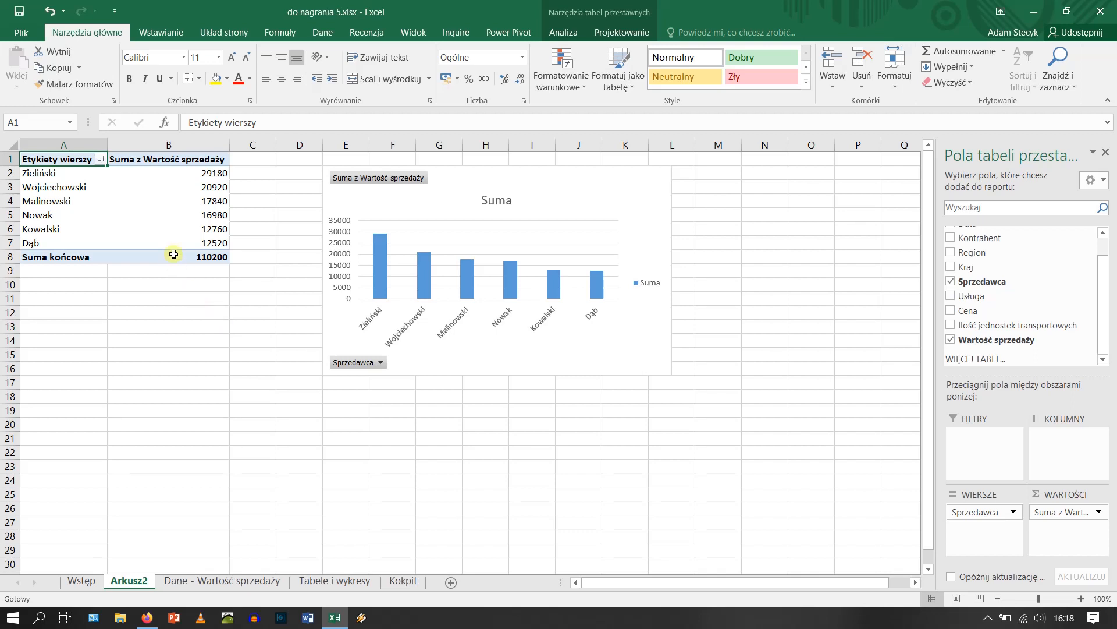
{"action": "left_click", "coordinate": [100, 160]}
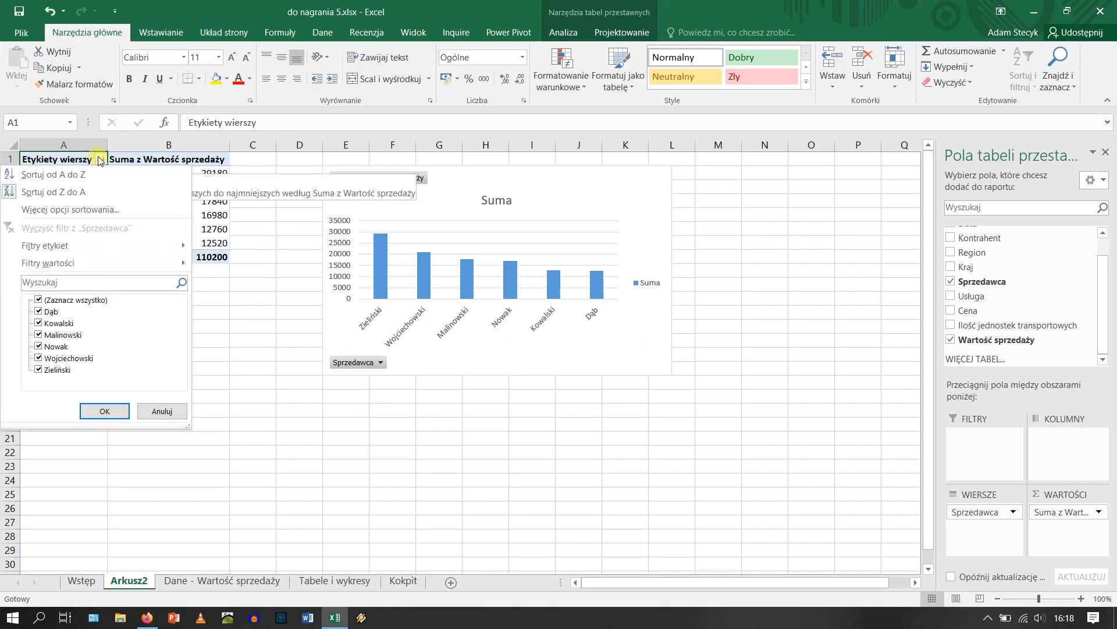
{"action": "mouse_move", "coordinate": [114, 265]}
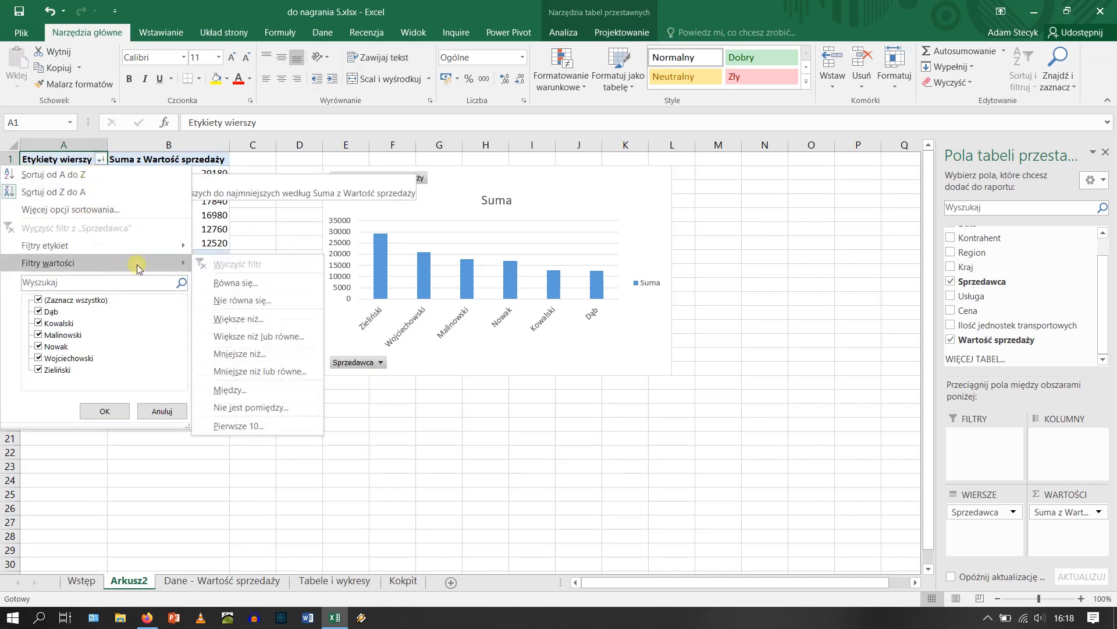
{"action": "left_click", "coordinate": [259, 426]}
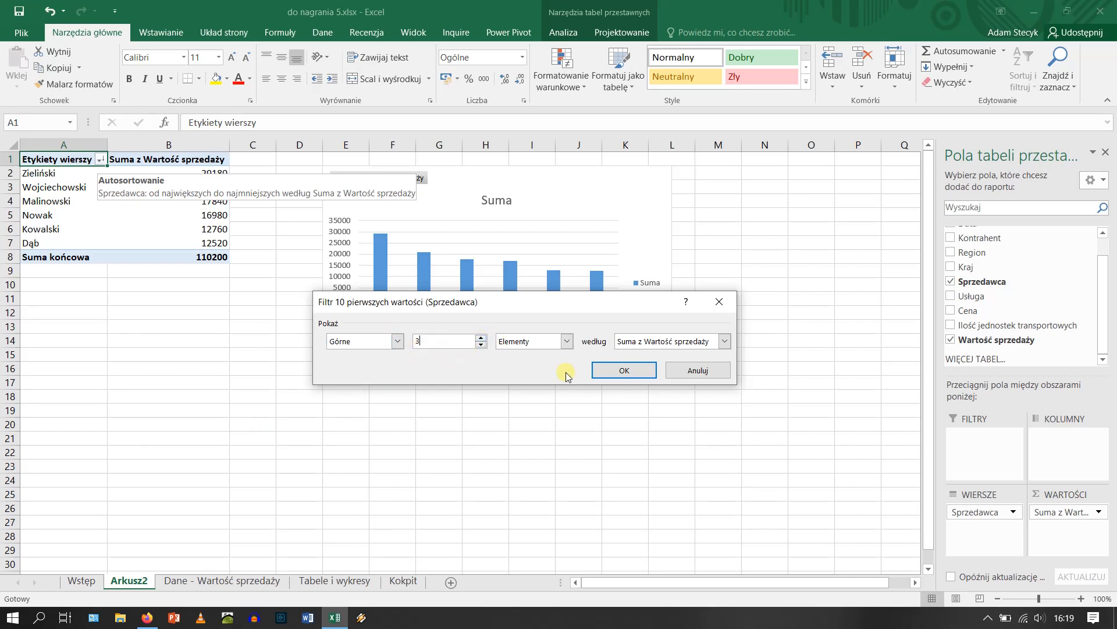
{"action": "left_click", "coordinate": [617, 373]}
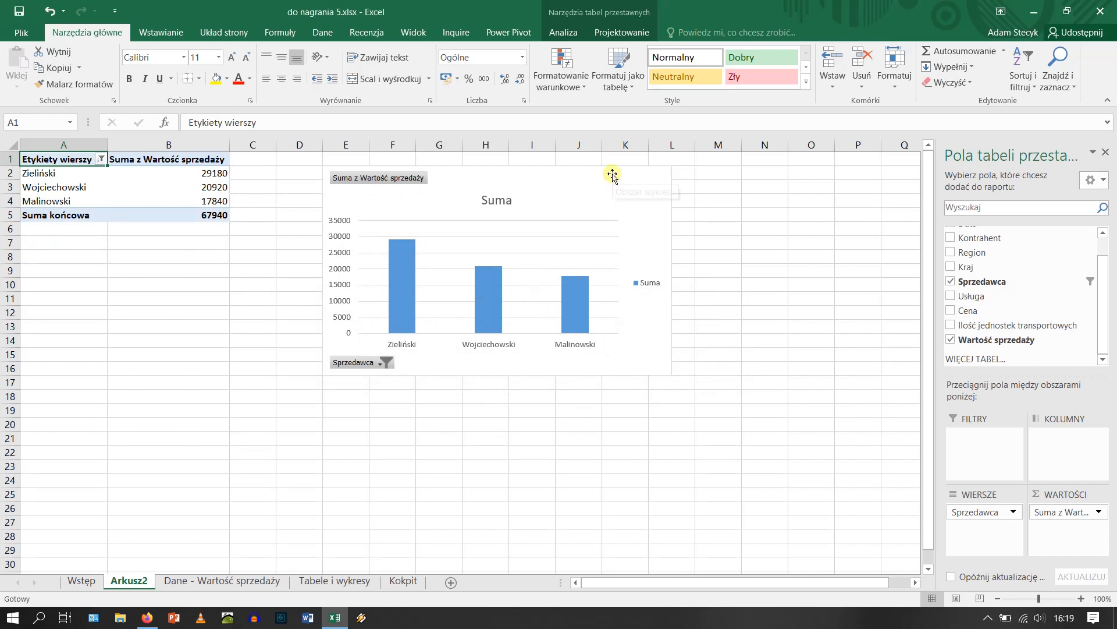
{"action": "left_click_drag", "start_coordinate": [612, 174], "coordinate": [616, 165]}
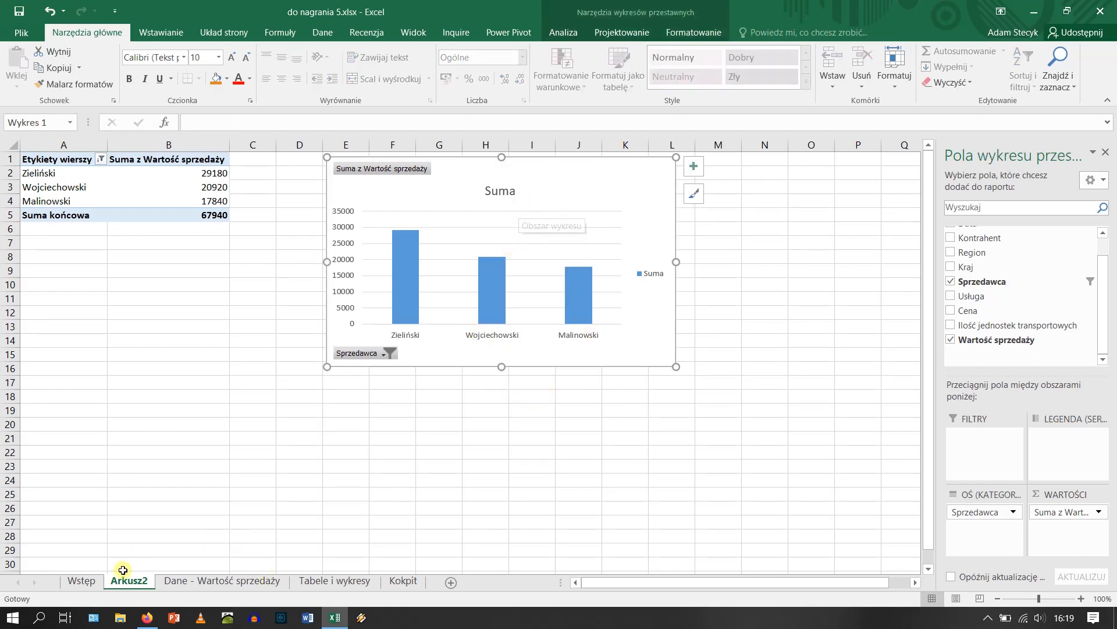
Compare the chart with the Kokpit dashboard, and apply the accounting format in zł to values B2:B5 on Arkusz2.
{"action": "left_click", "coordinate": [401, 582]}
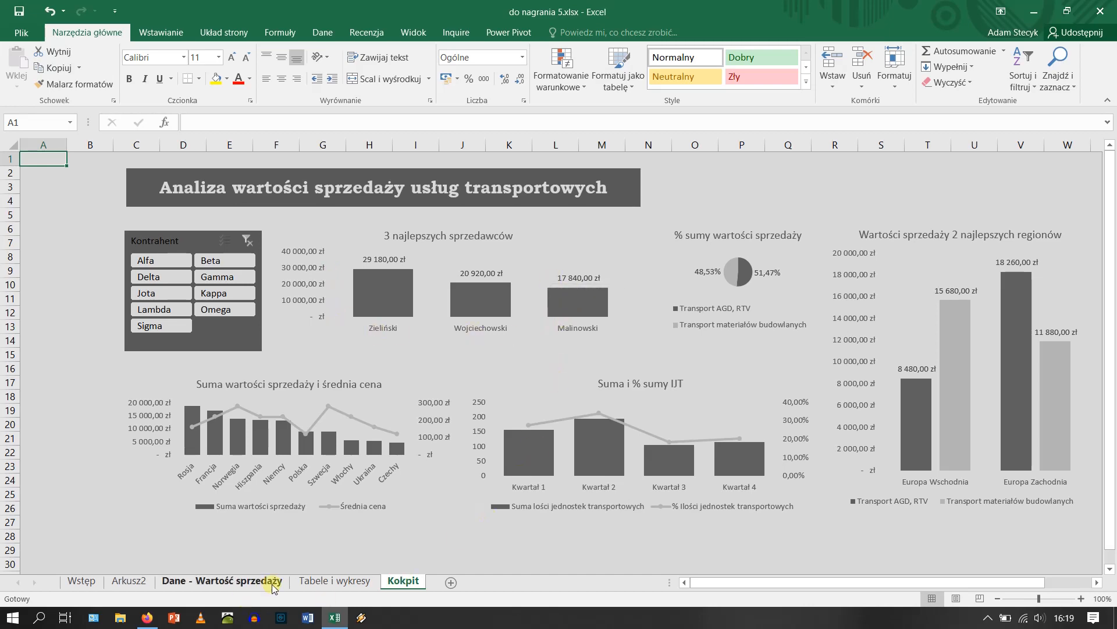
{"action": "left_click", "coordinate": [128, 580]}
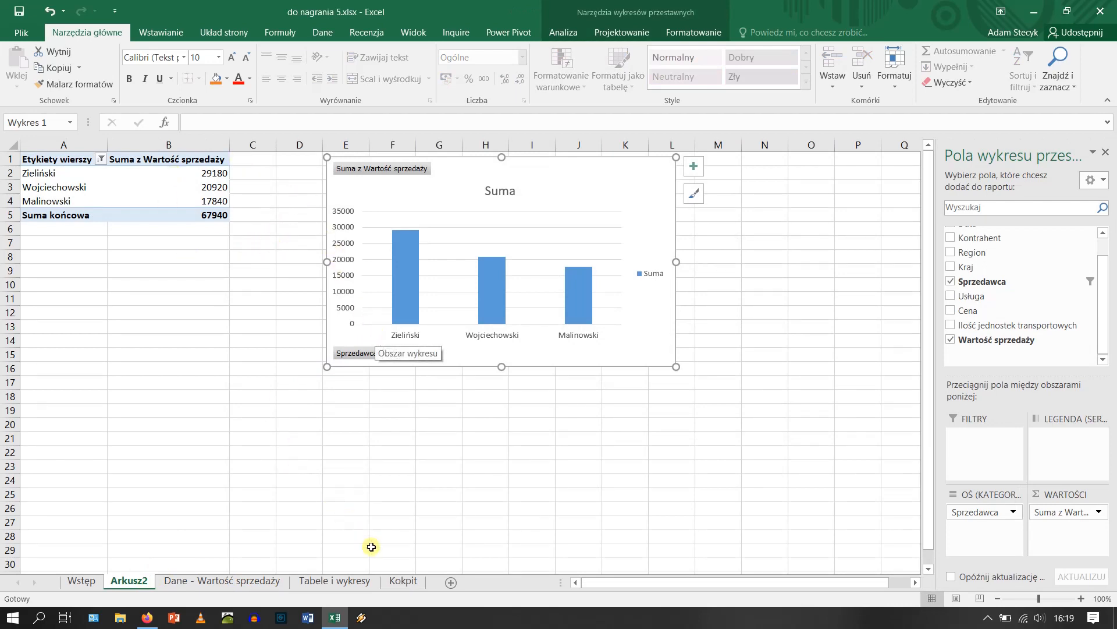
{"action": "left_click", "coordinate": [410, 585]}
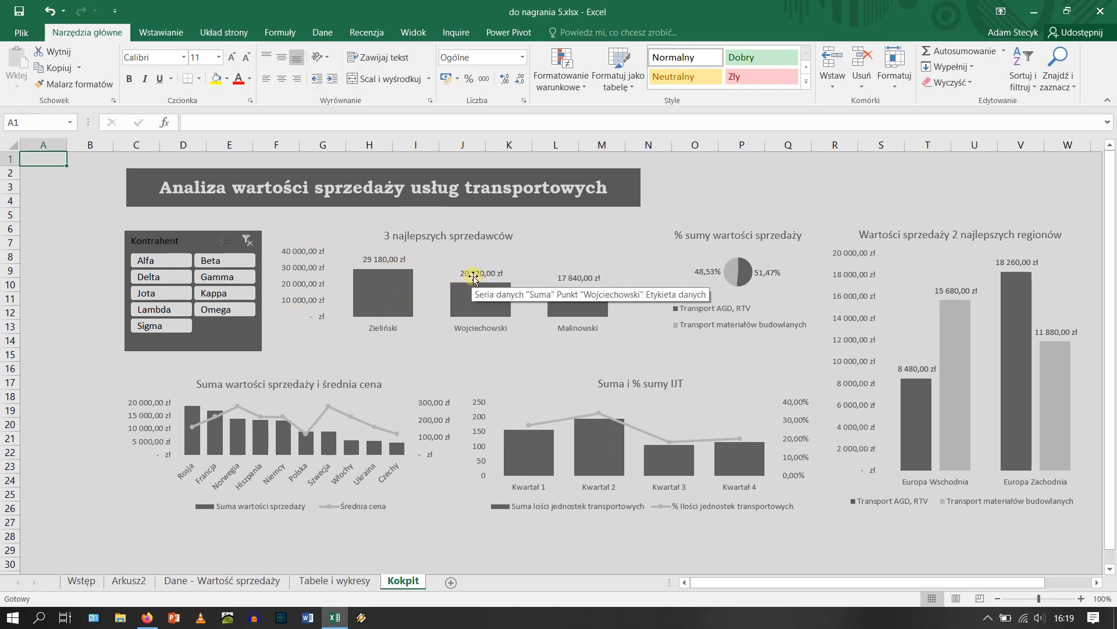
{"action": "left_click", "coordinate": [129, 580]}
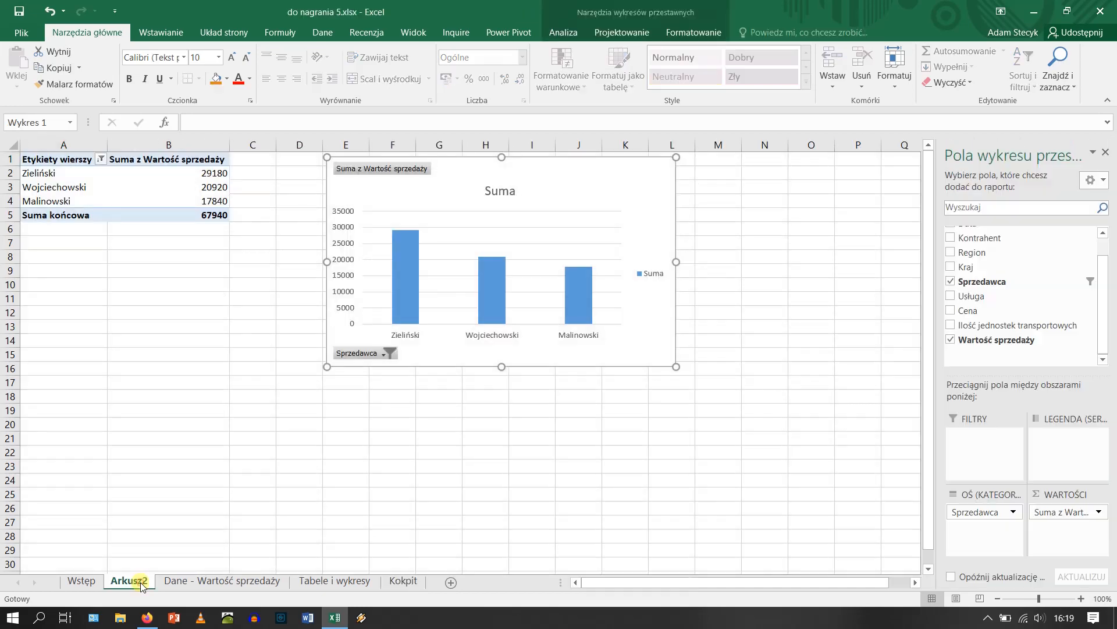
{"action": "left_click_drag", "start_coordinate": [209, 173], "coordinate": [210, 215]}
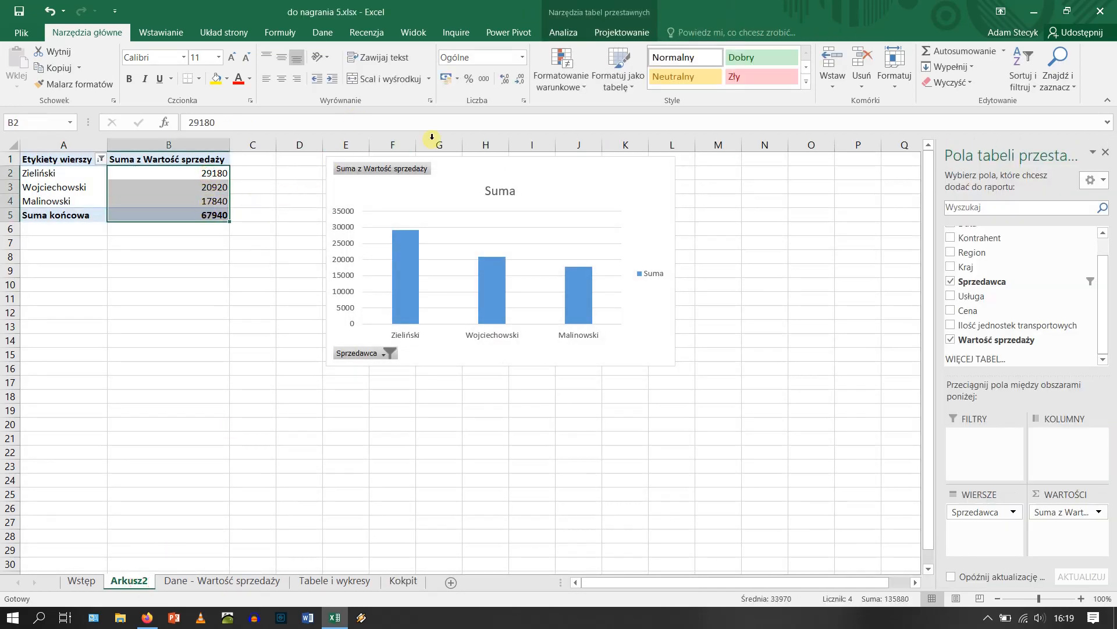
{"action": "left_click", "coordinate": [446, 78]}
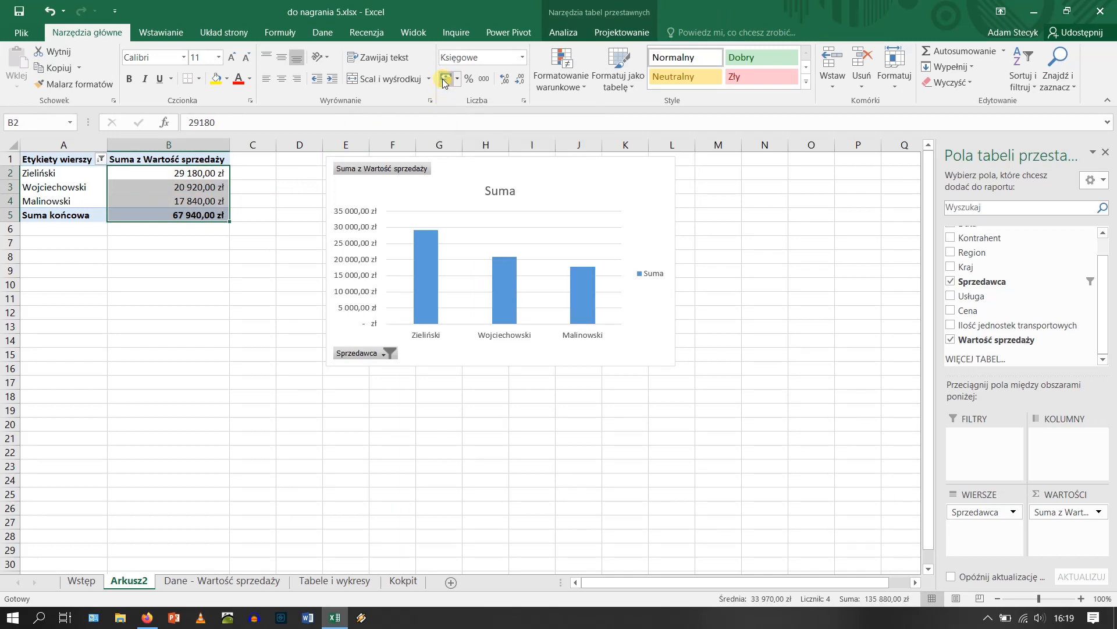
Remove the legend from the seller chart and change its title to "3 najlepszych sprzedawców".
{"action": "left_click", "coordinate": [654, 275]}
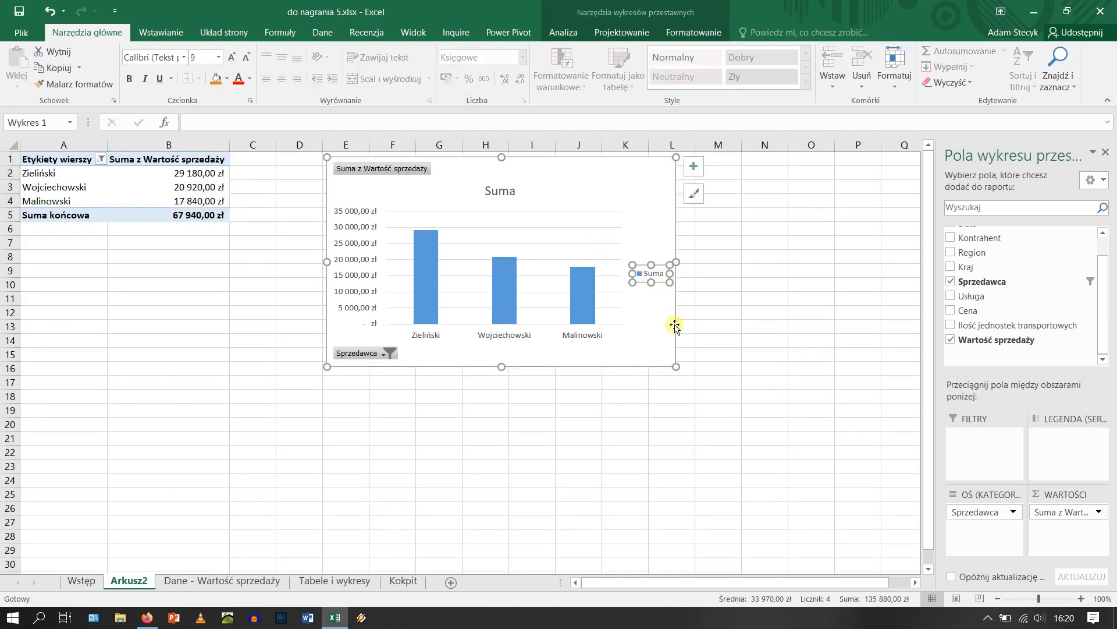
{"action": "key", "text": "Delete"}
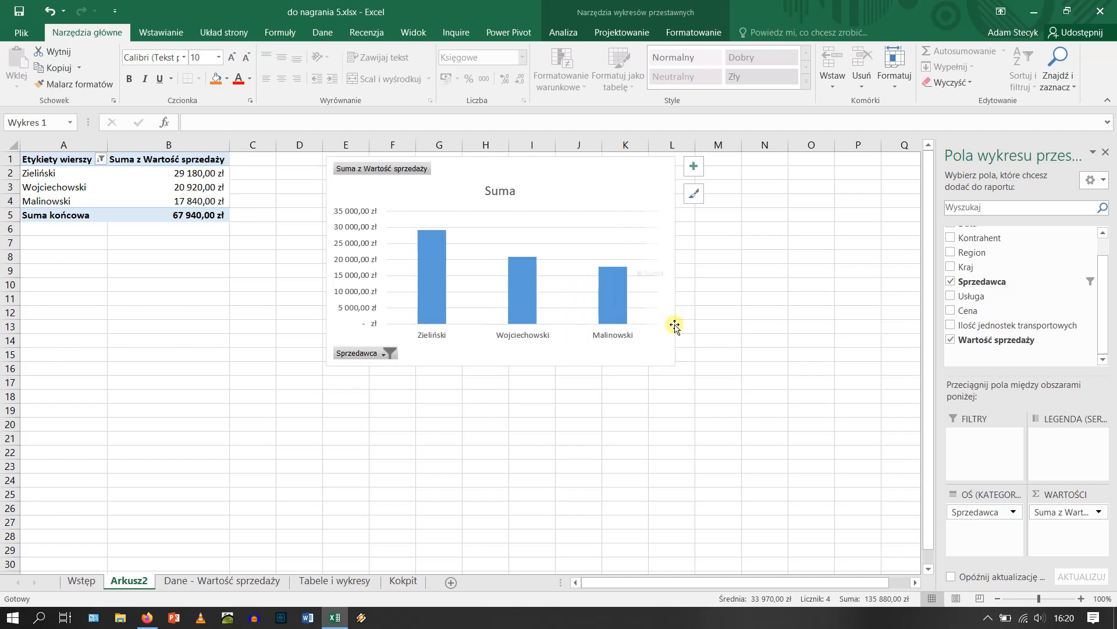
{"action": "left_click", "coordinate": [505, 195]}
{"action": "left_click", "coordinate": [514, 192]}
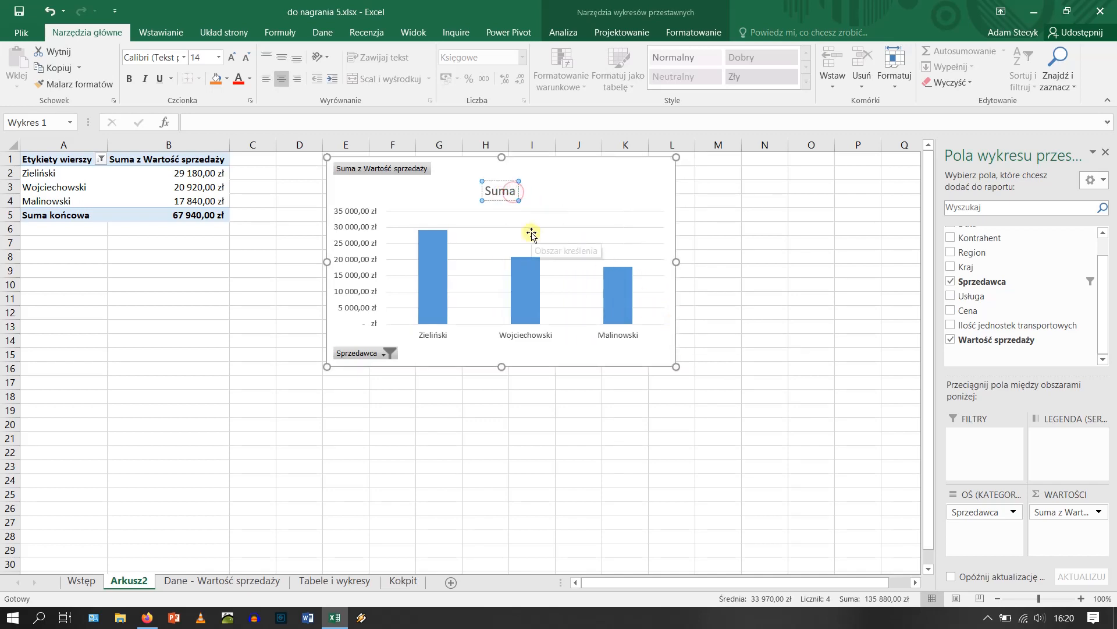
{"action": "key", "text": "BackSpace"}
{"action": "key", "text": "BackSpace"}
{"action": "key", "text": "BackSpace"}
{"action": "key", "text": "BackSpace"}
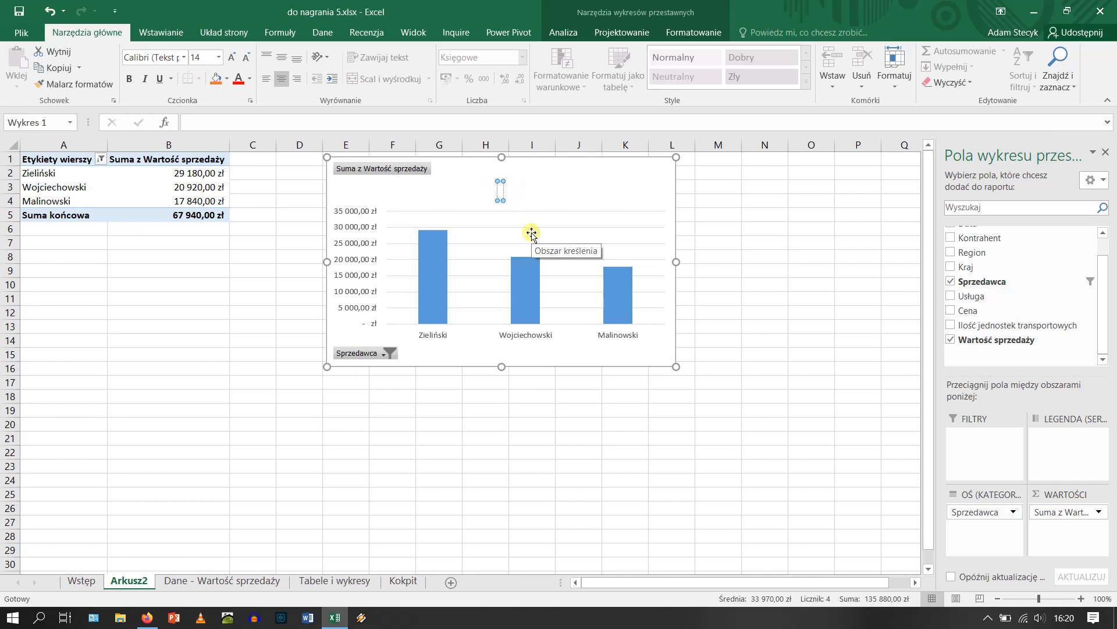
{"action": "type", "text": "3 najlepszyc"}
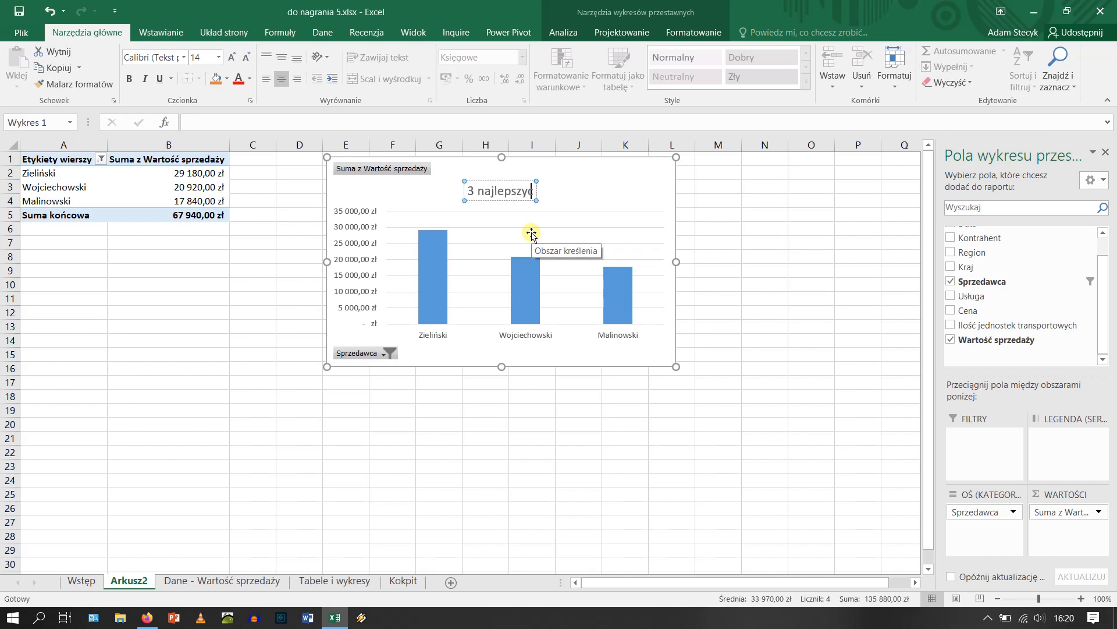
{"action": "type", "text": "h sprze"}
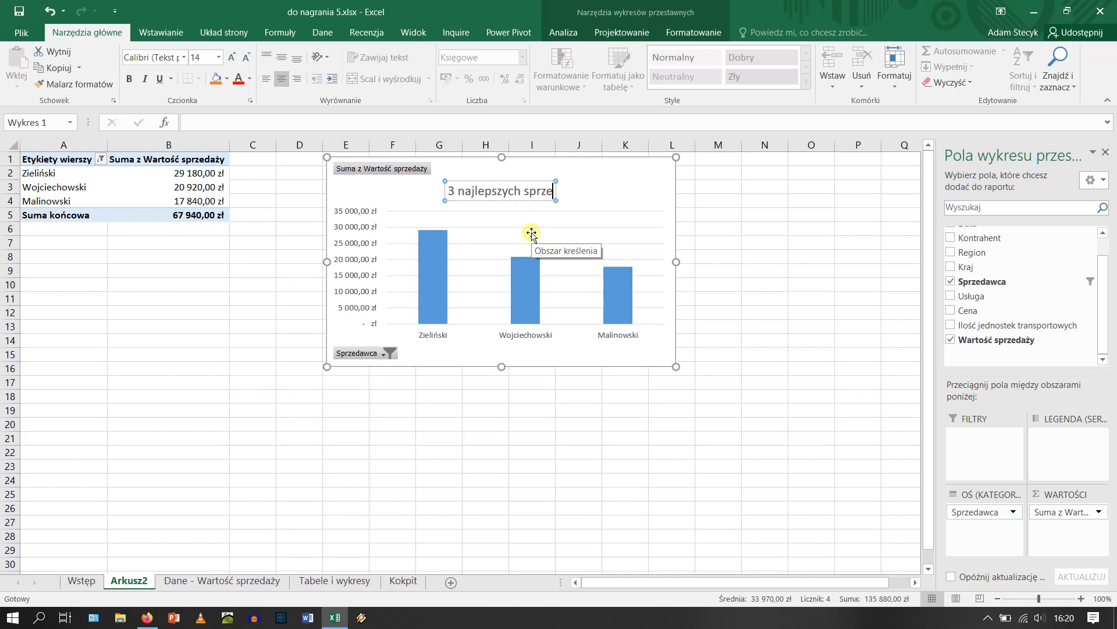
{"action": "type", "text": "dawców"}
{"action": "left_click", "coordinate": [658, 203]}
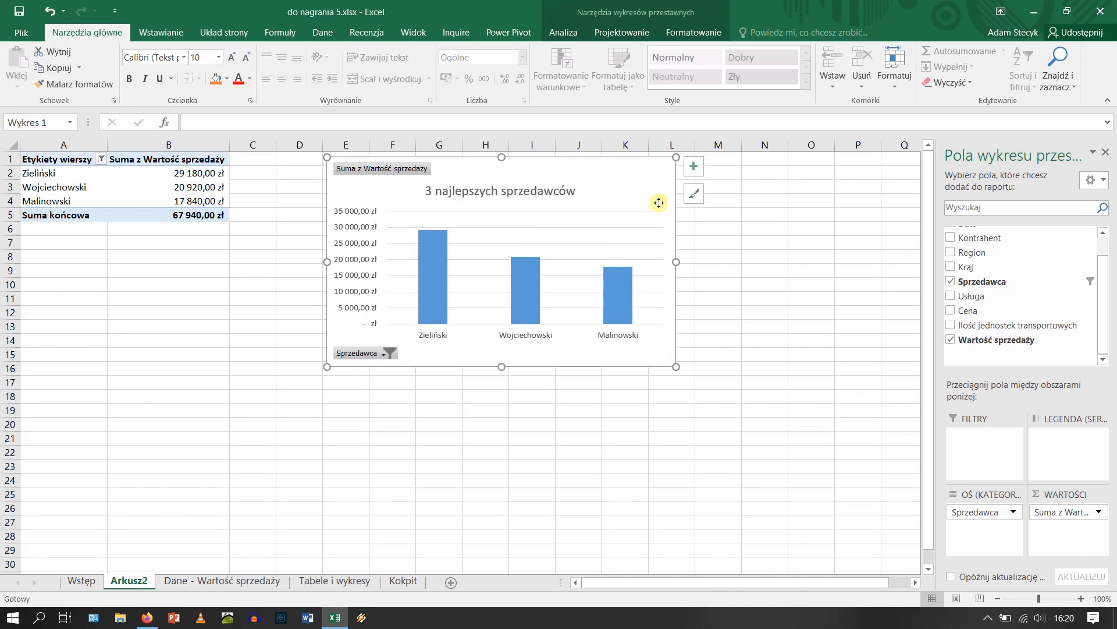
Check the Kokpit dashboard, and create a pivot chart from 'Dane - Wartość sprzedaży'!$A$1:$J$59 on the existing sheet at Arkusz2!$A$12.
{"action": "mouse_move", "coordinate": [526, 304]}
{"action": "left_click", "coordinate": [407, 582]}
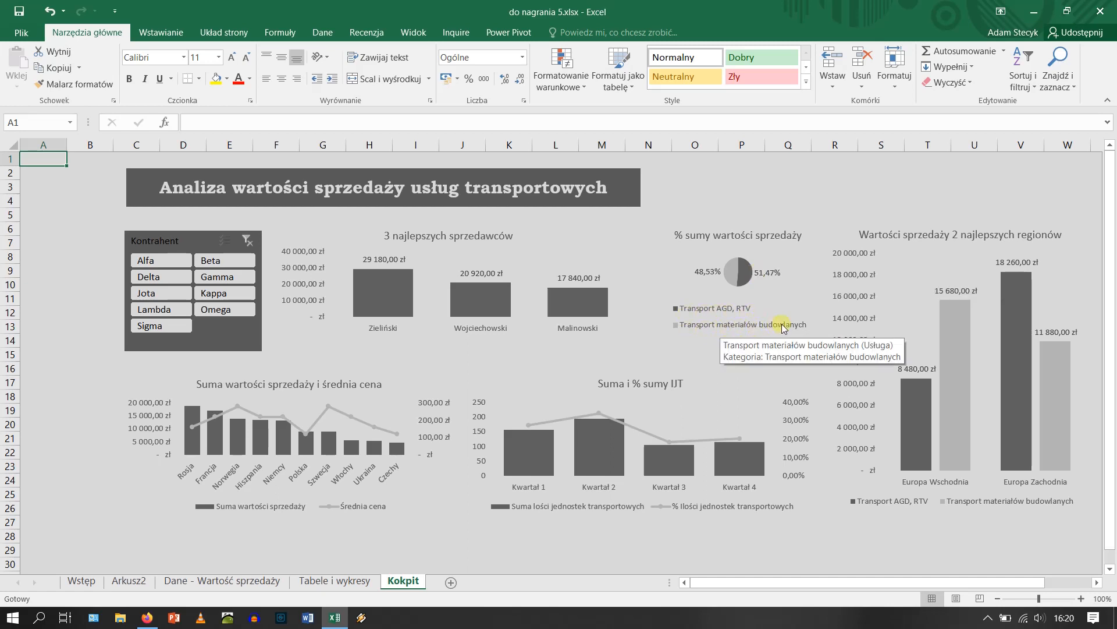
{"action": "left_click", "coordinate": [216, 582]}
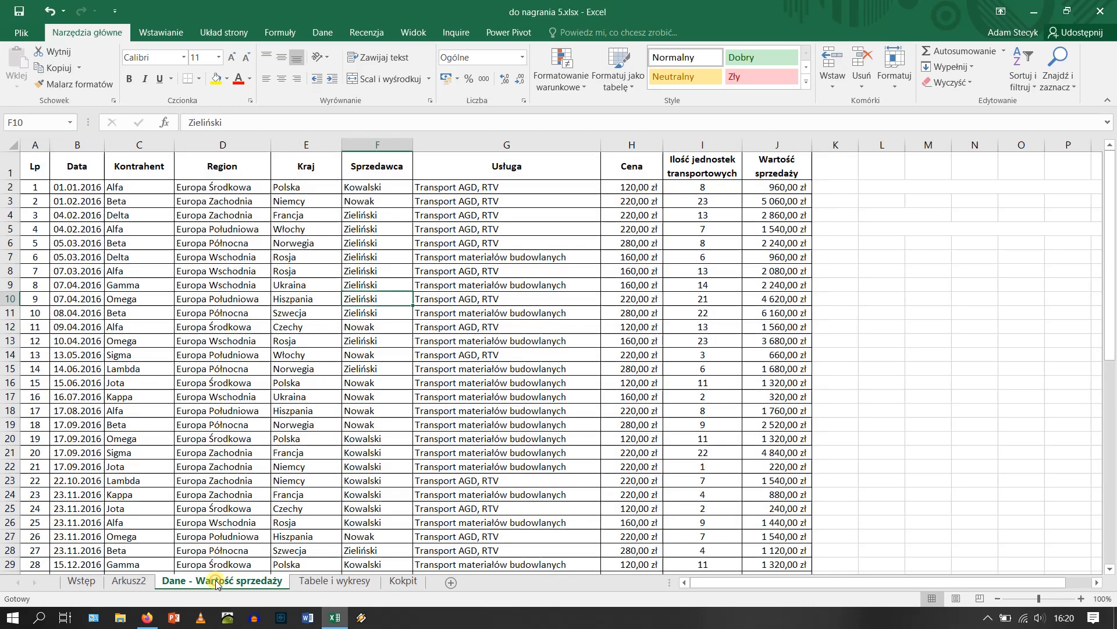
{"action": "left_click", "coordinate": [275, 309]}
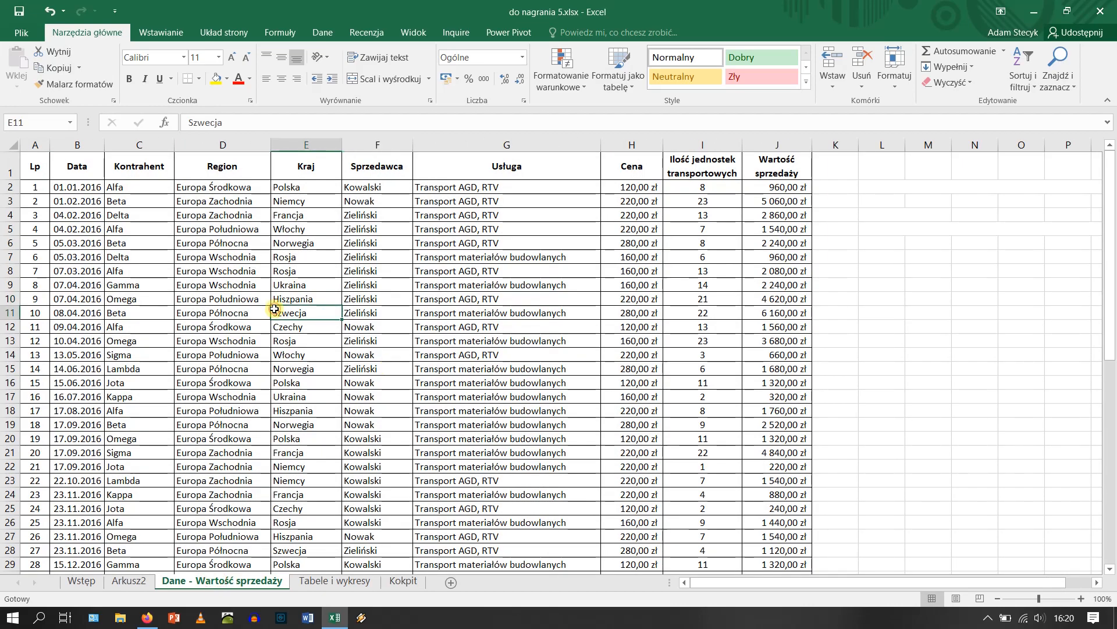
{"action": "left_click", "coordinate": [158, 32]}
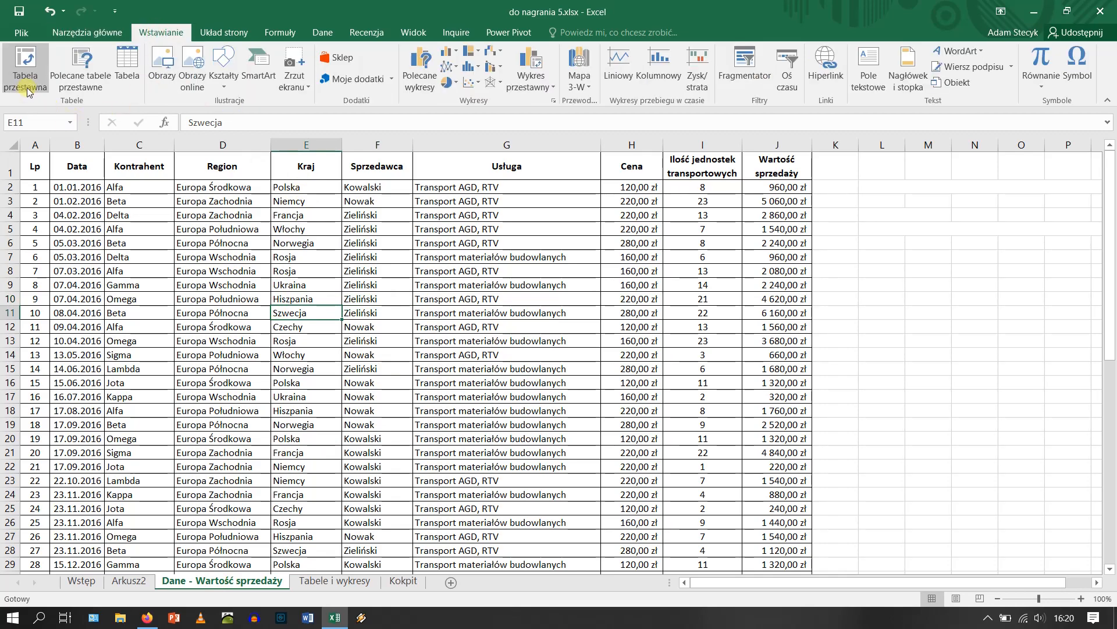
{"action": "left_click", "coordinate": [531, 79]}
{"action": "left_click", "coordinate": [530, 65]}
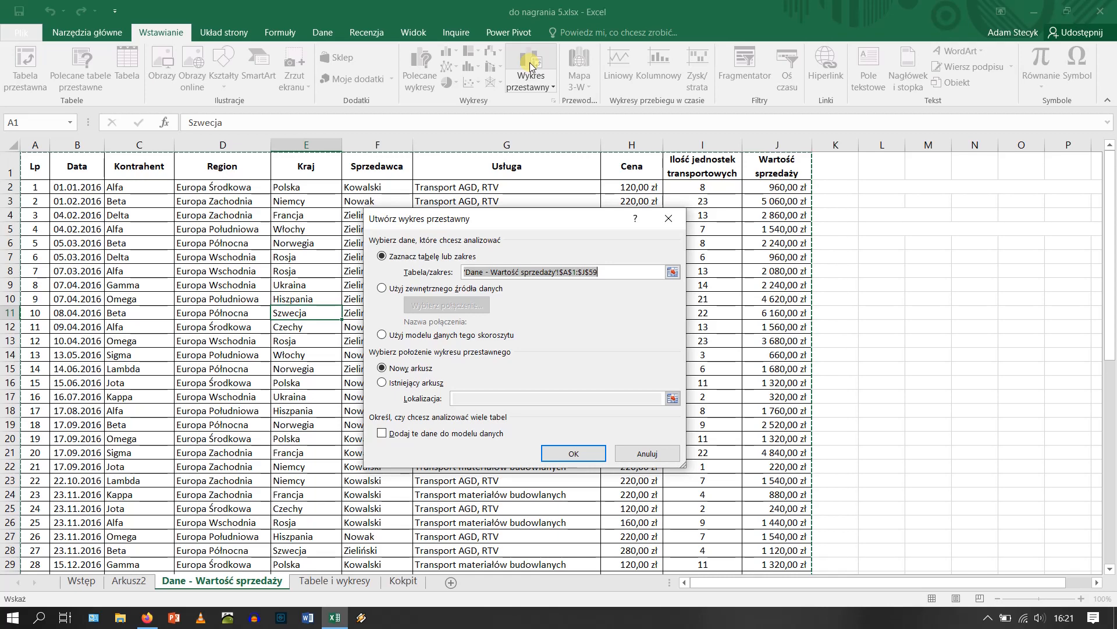
{"action": "left_click", "coordinate": [383, 383]}
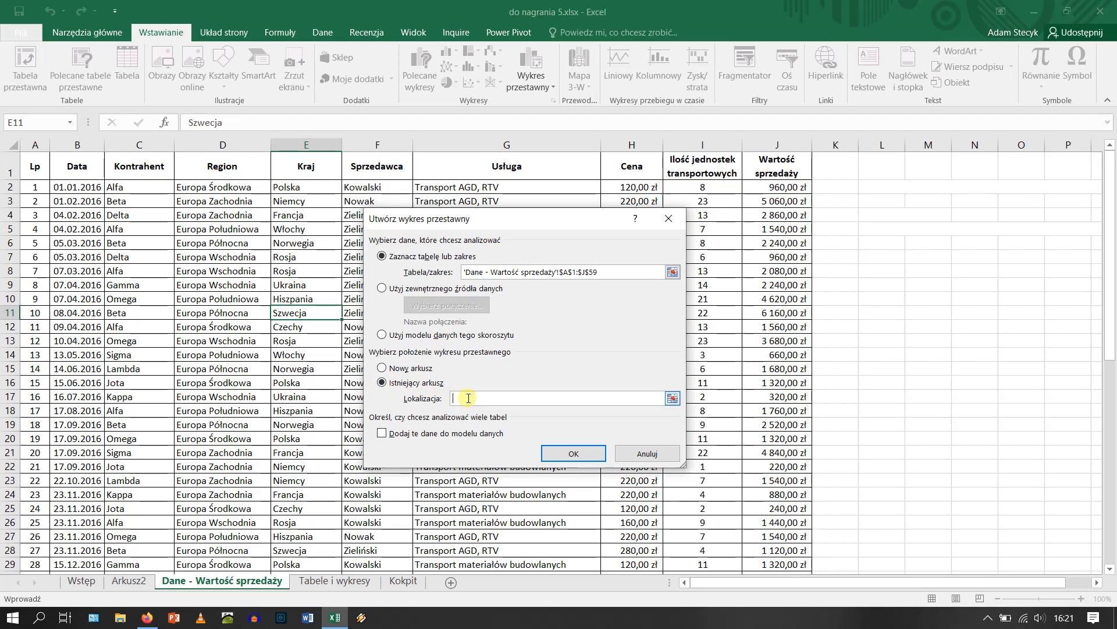
{"action": "left_click", "coordinate": [129, 581]}
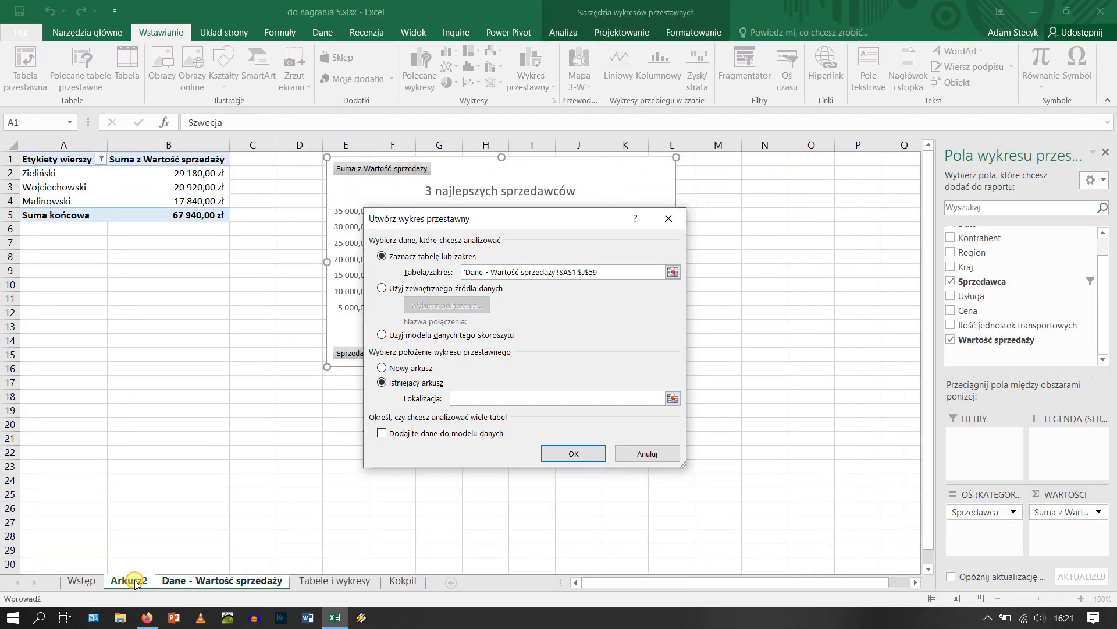
{"action": "left_click", "coordinate": [56, 313]}
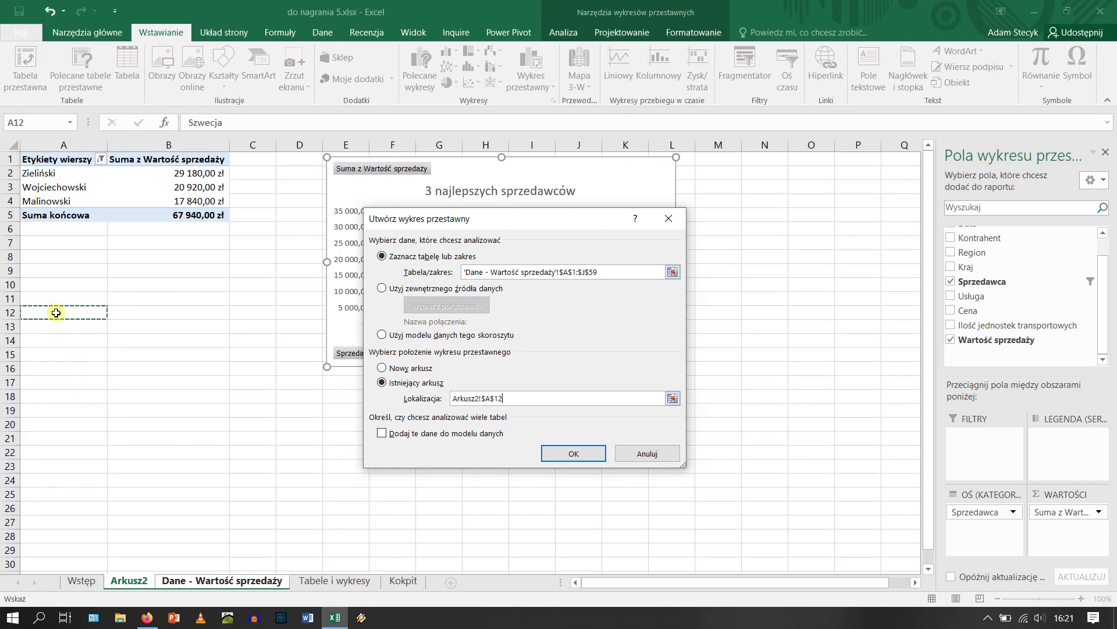
{"action": "left_click", "coordinate": [574, 454]}
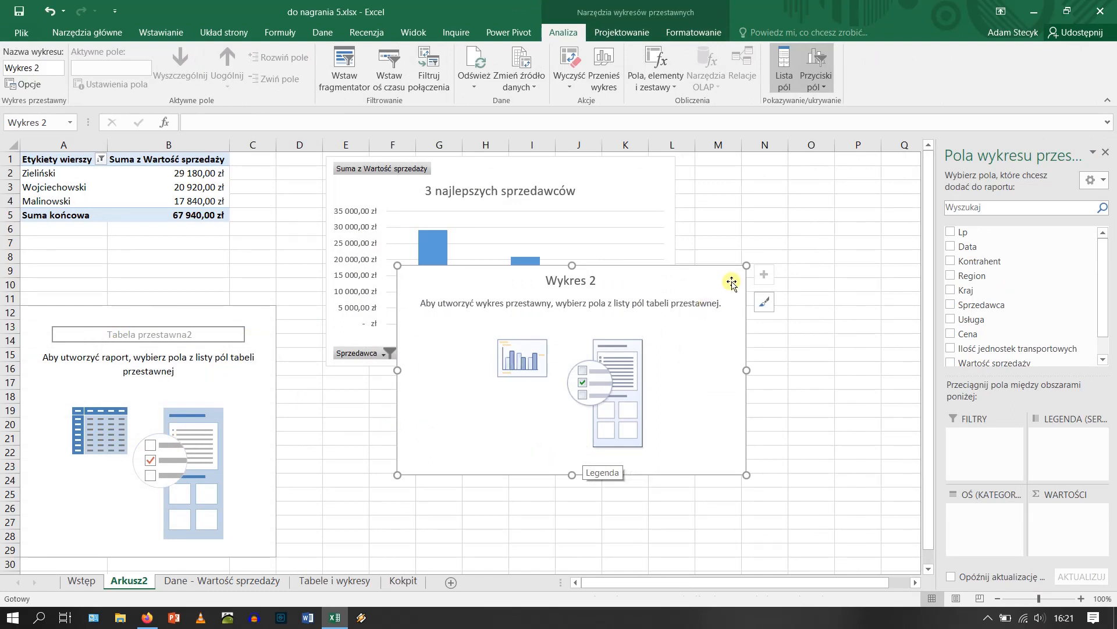
Shrink the 3 najlepszych sprzedawców chart and place the new empty pivot chart below it, beside the new pivot table.
{"action": "left_click_drag", "start_coordinate": [729, 281], "coordinate": [611, 254]}
{"action": "left_click", "coordinate": [634, 349]}
{"action": "left_click_drag", "start_coordinate": [585, 406], "coordinate": [584, 324]}
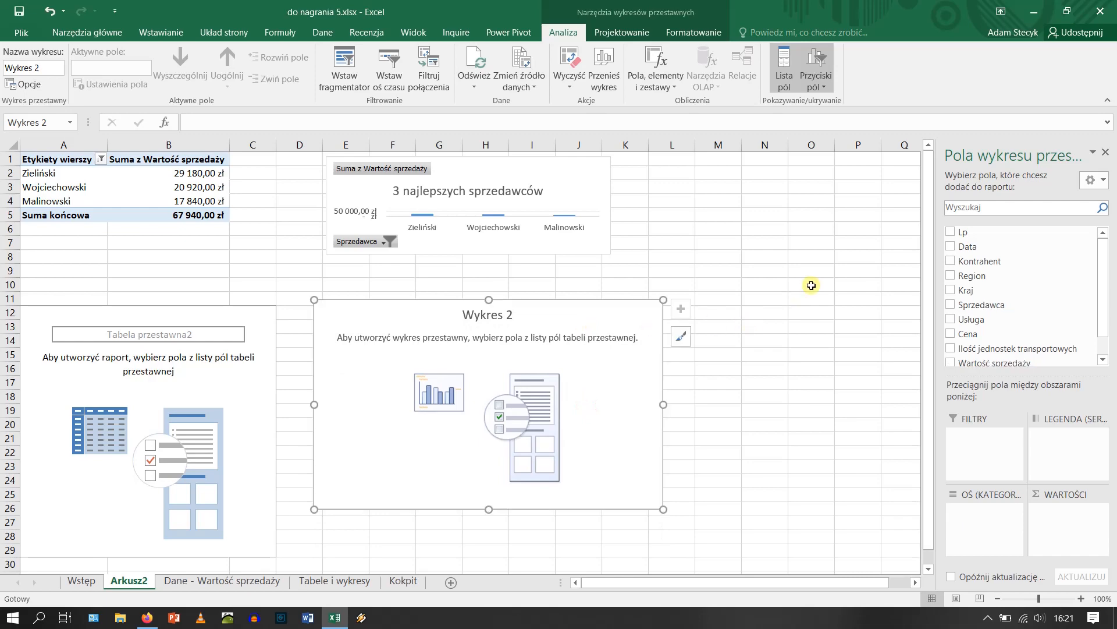
Check the Kokpit dashboard, and set Usługa as the new chart's axis category with Wartość sprzedaży as its summed value.
{"action": "left_click", "coordinate": [416, 584]}
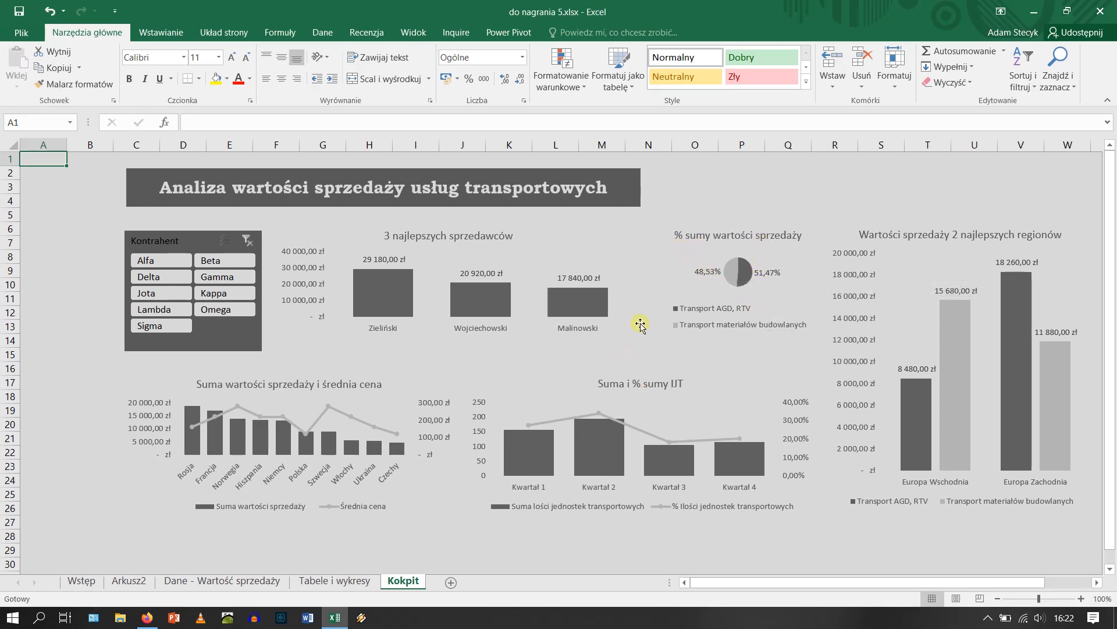
{"action": "left_click", "coordinate": [143, 580]}
{"action": "left_click_drag", "start_coordinate": [987, 319], "coordinate": [975, 519]}
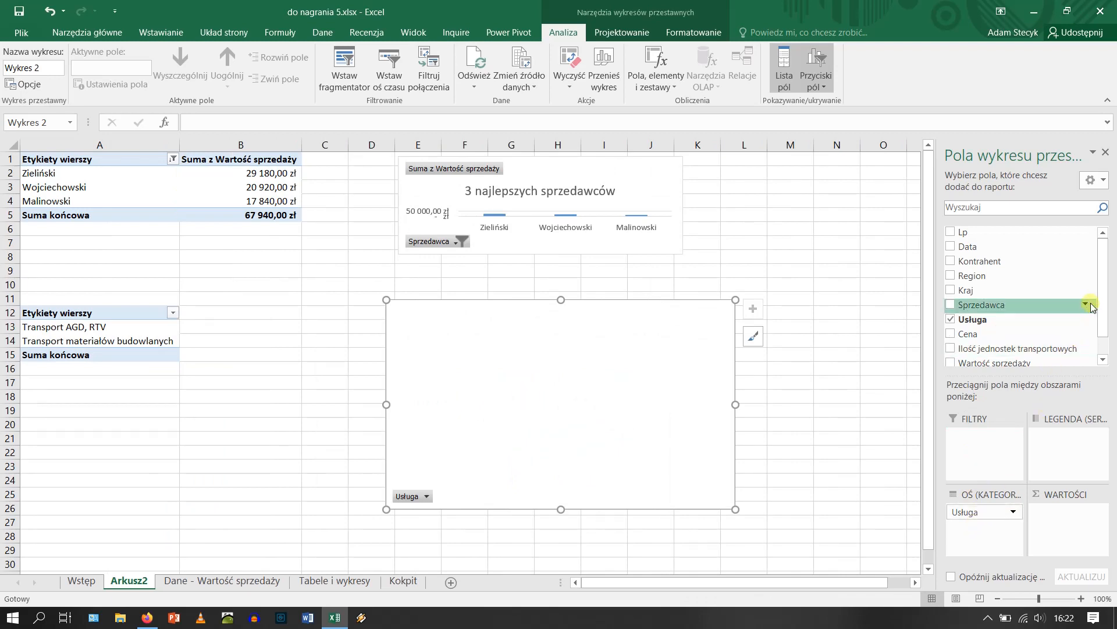
{"action": "left_click_drag", "start_coordinate": [1106, 297], "coordinate": [1105, 319]}
{"action": "left_click_drag", "start_coordinate": [1010, 342], "coordinate": [1070, 530]}
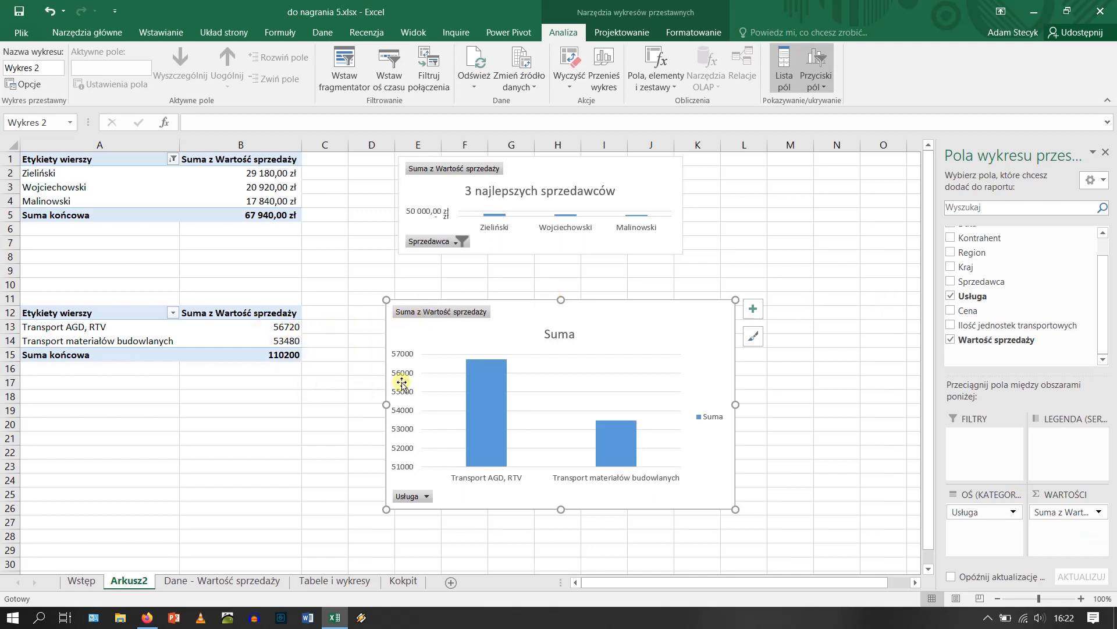
Apply the accounting format in zł to B13:B15 and show the Usługa pivot table's values as % sumy końcowej.
{"action": "left_click_drag", "start_coordinate": [285, 328], "coordinate": [281, 351]}
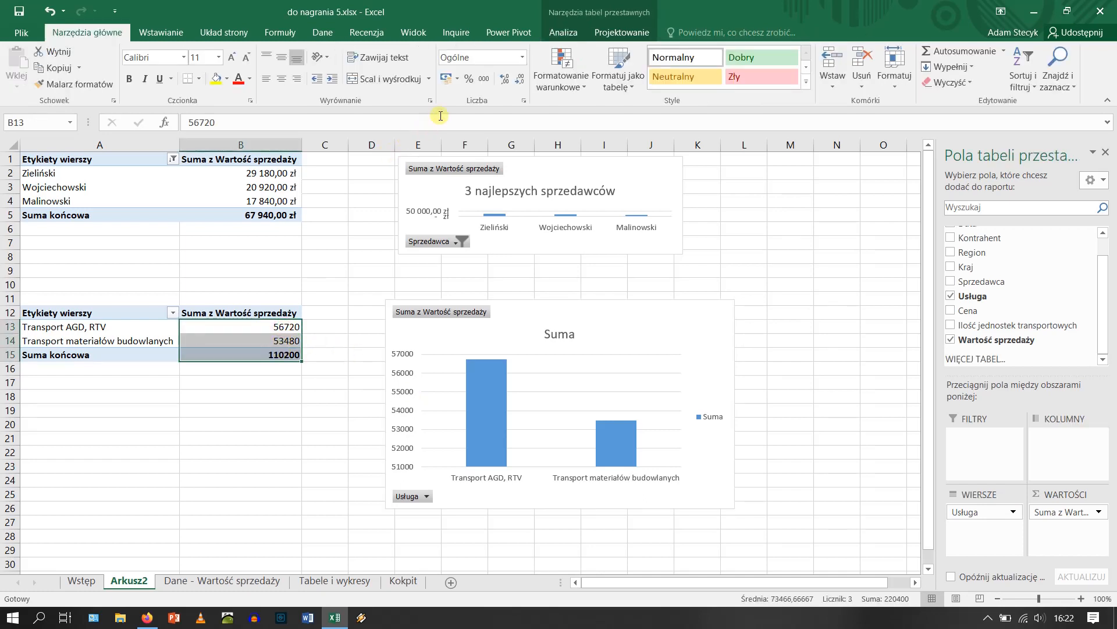
{"action": "left_click", "coordinate": [446, 78]}
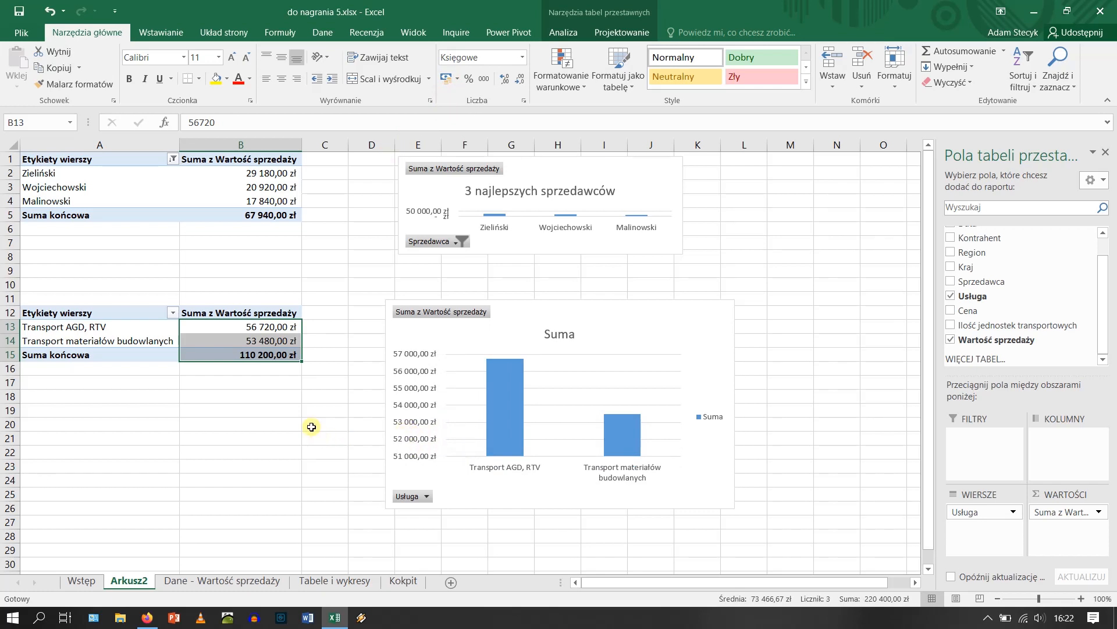
{"action": "right_click", "coordinate": [261, 341]}
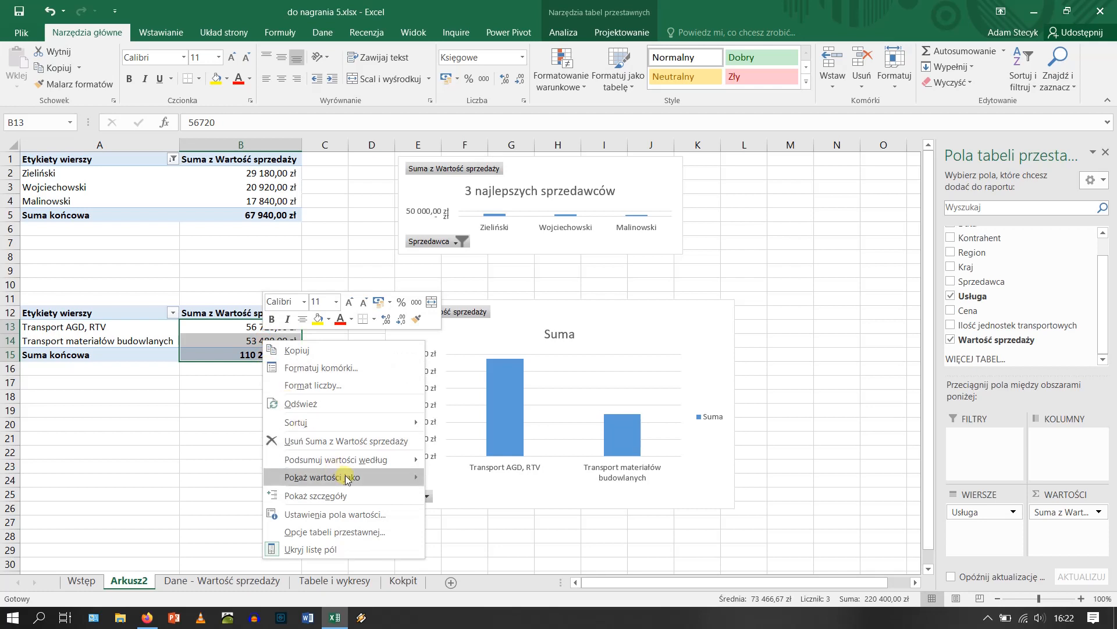
{"action": "mouse_move", "coordinate": [350, 477]}
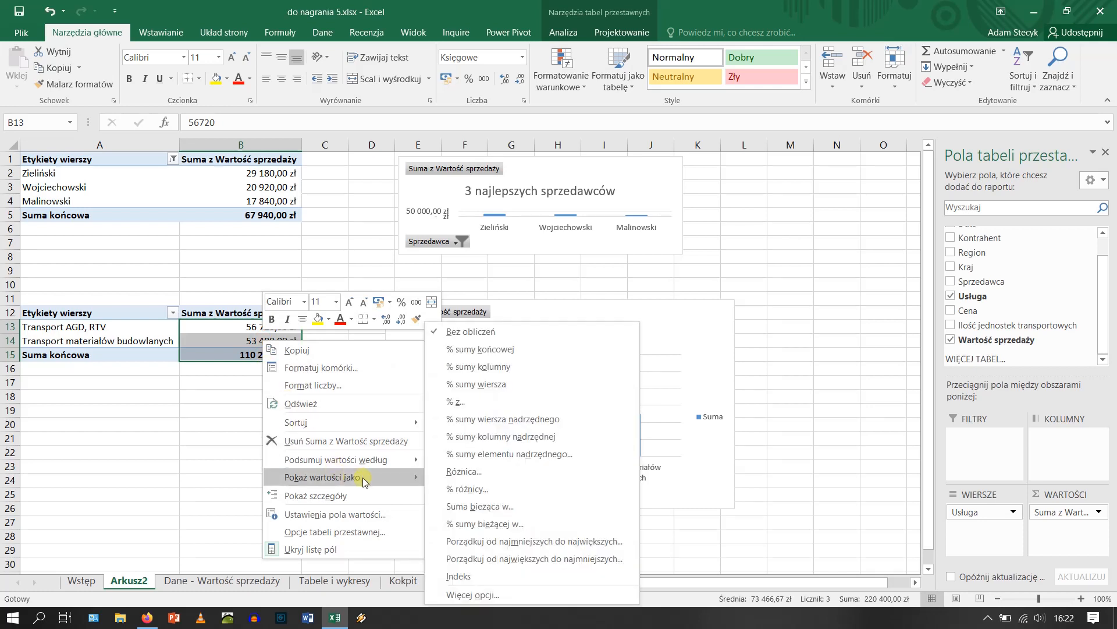
{"action": "left_click", "coordinate": [500, 349]}
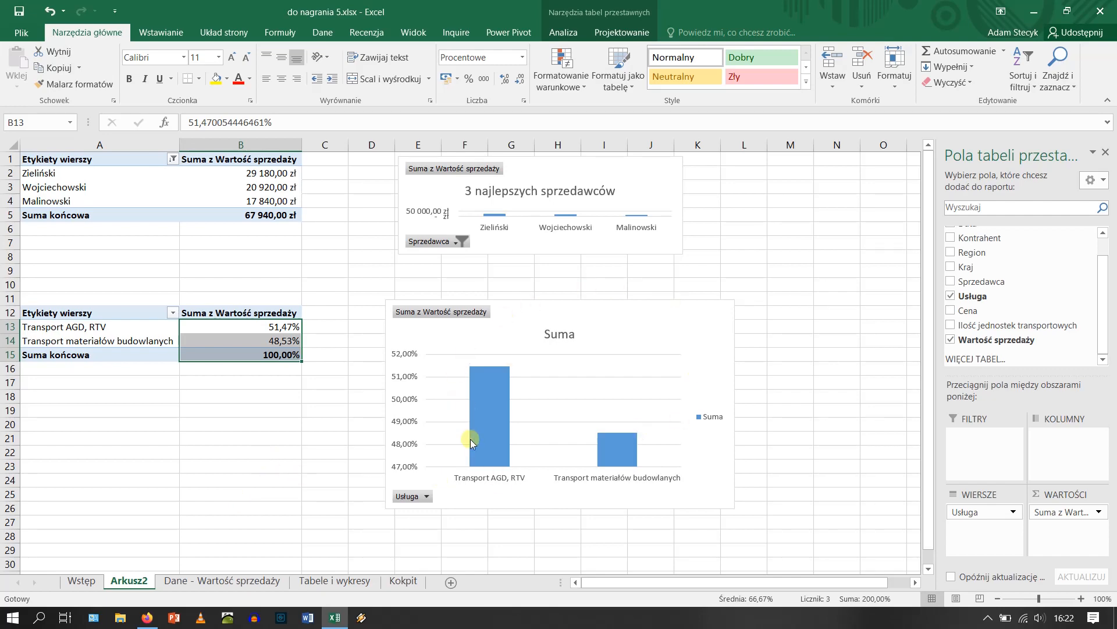
Compare with the Kokpit dashboard, and change the Usługa chart on Arkusz2 to the basic Kołowy (pie) type.
{"action": "left_click", "coordinate": [407, 580]}
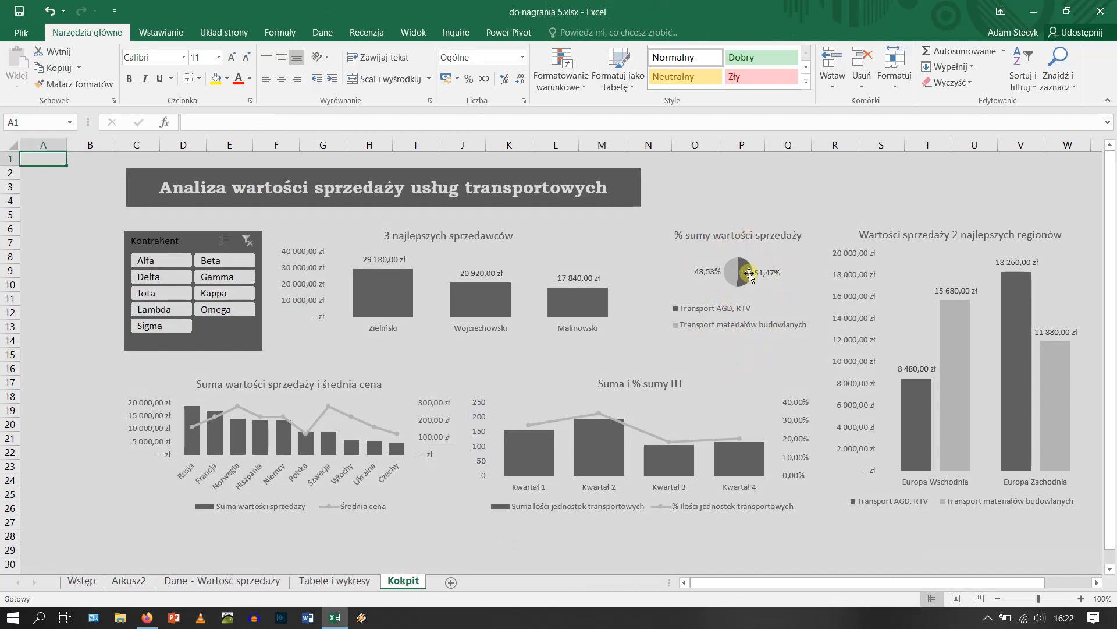
{"action": "left_click", "coordinate": [130, 580]}
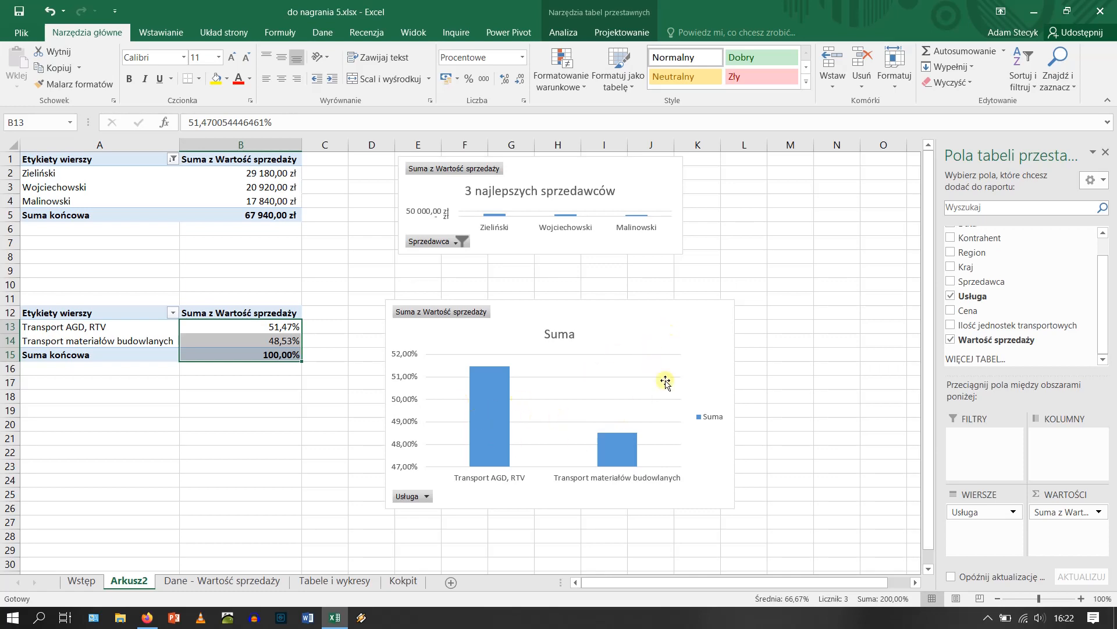
{"action": "right_click", "coordinate": [687, 315]}
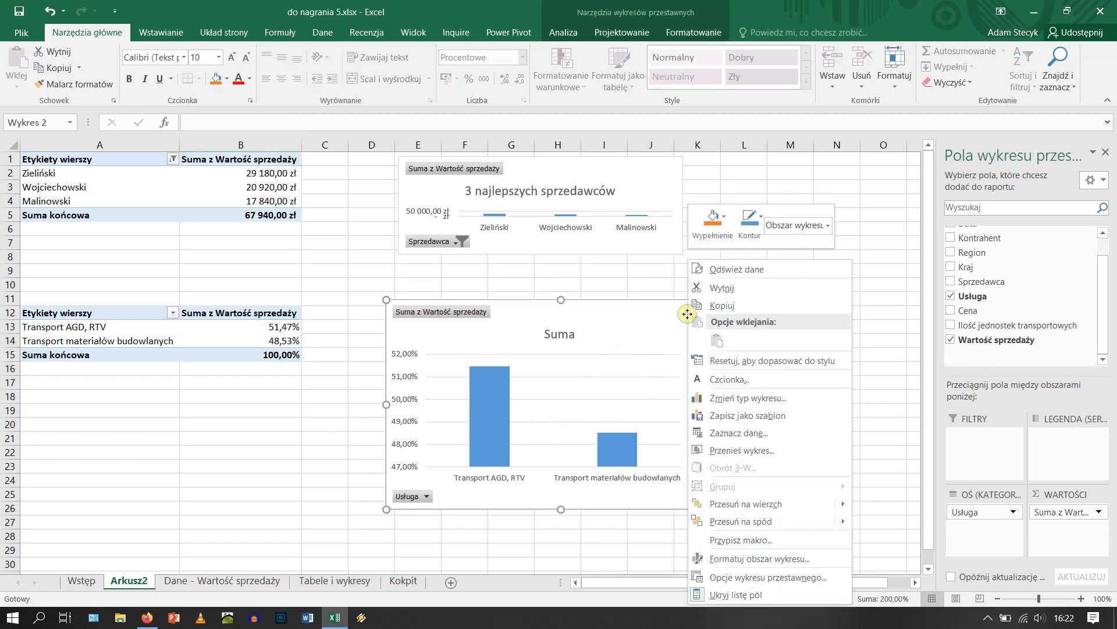
{"action": "left_click", "coordinate": [735, 398]}
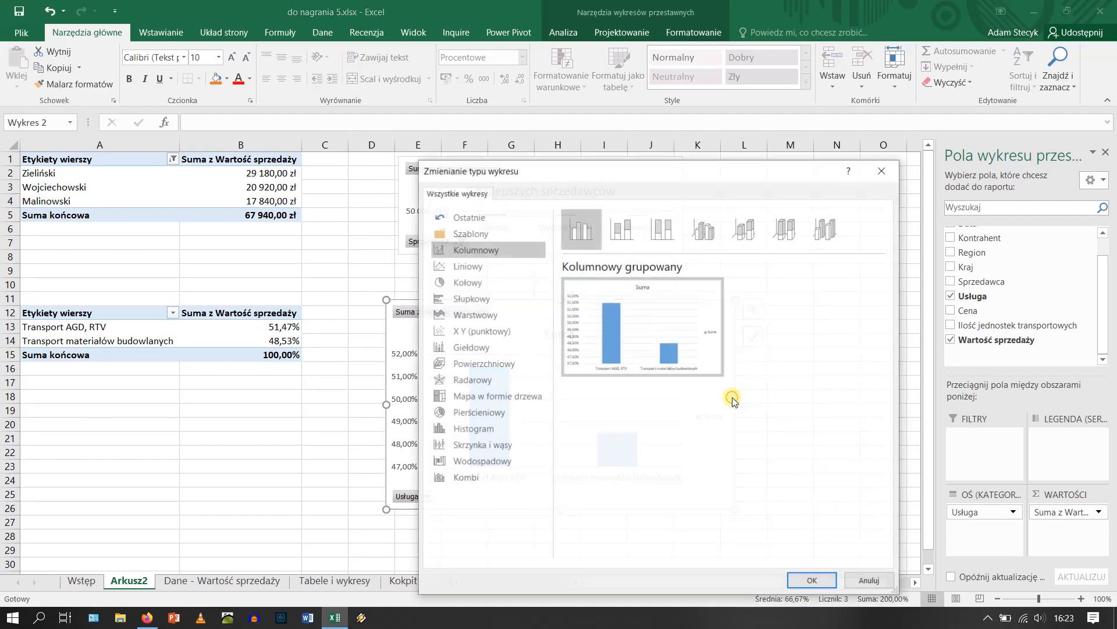
{"action": "left_click", "coordinate": [460, 285]}
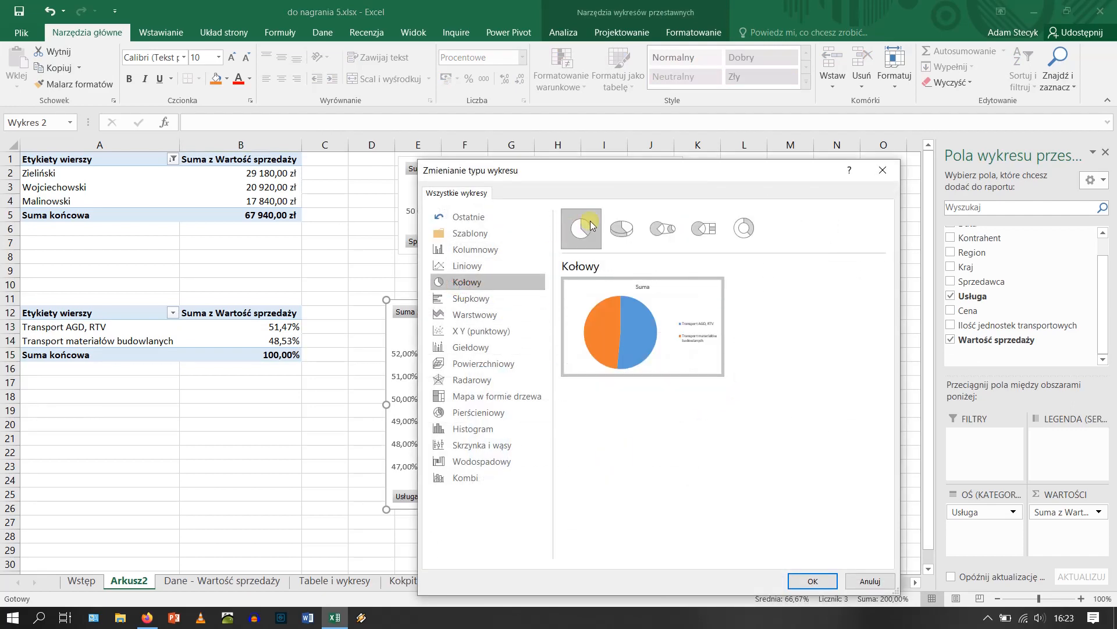
{"action": "left_click", "coordinate": [818, 582]}
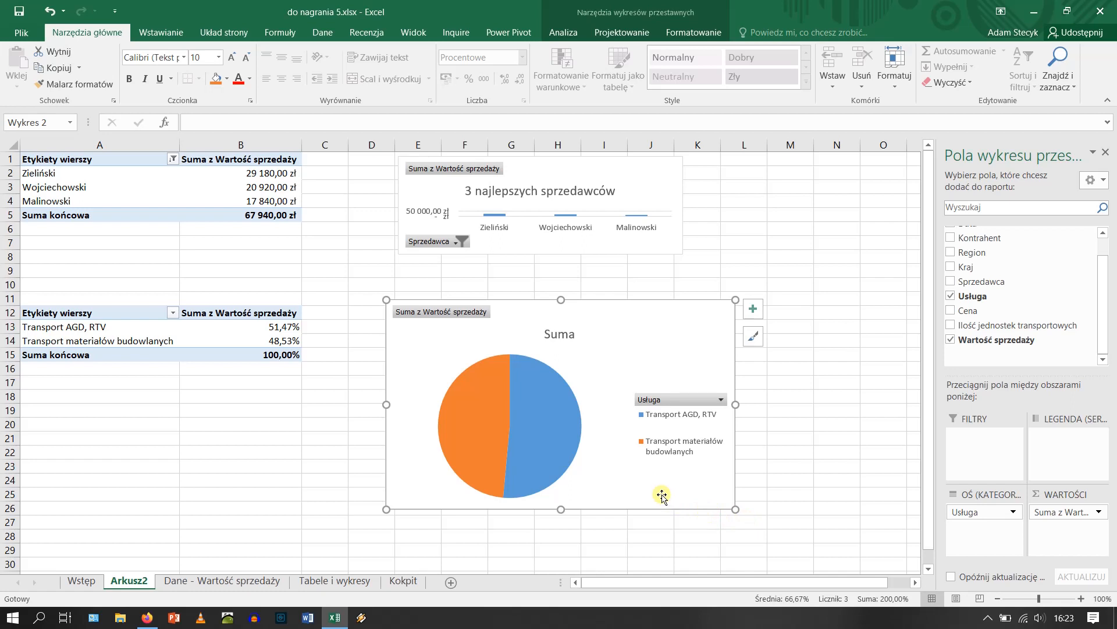
Add data labels to the Usługa pie chart's slices and compare the chart with the Kokpit dashboard.
{"action": "right_click", "coordinate": [543, 425]}
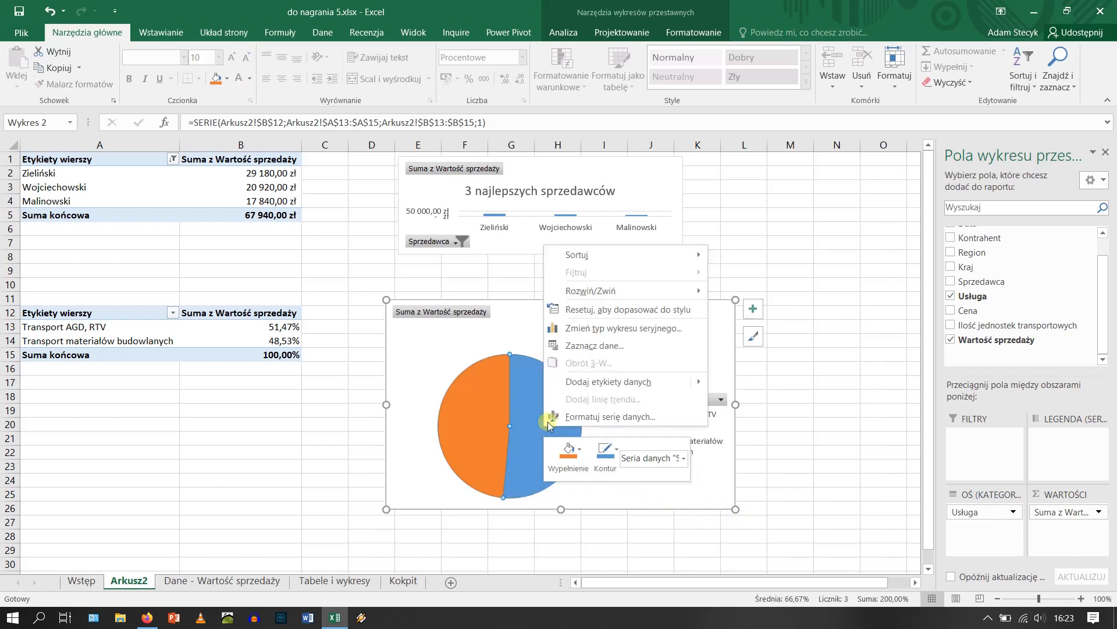
{"action": "mouse_move", "coordinate": [598, 383]}
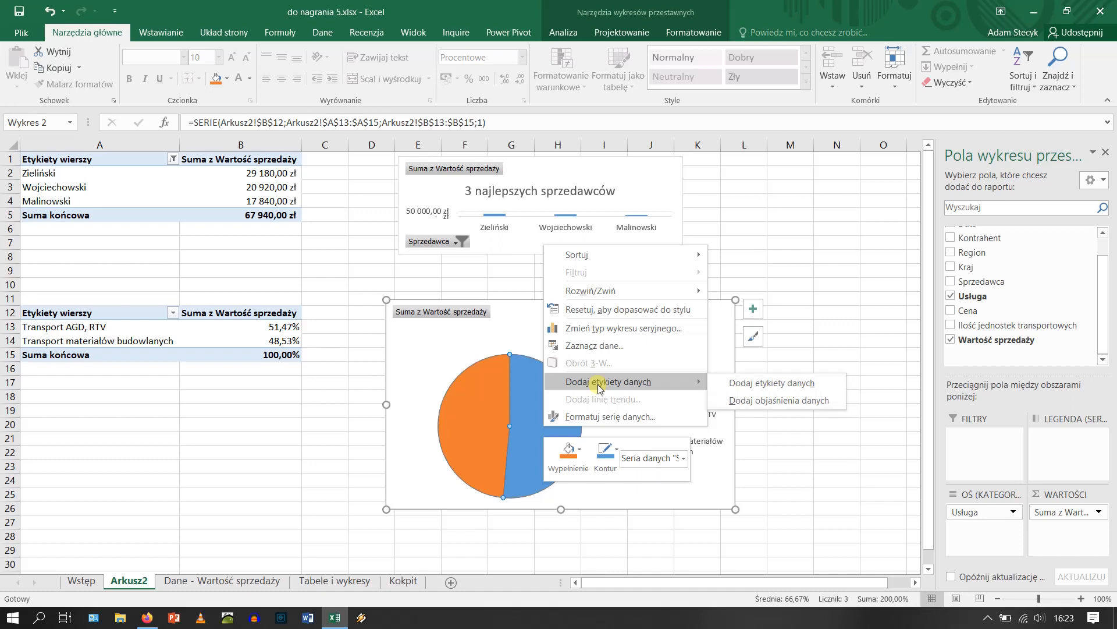
{"action": "left_click", "coordinate": [740, 383]}
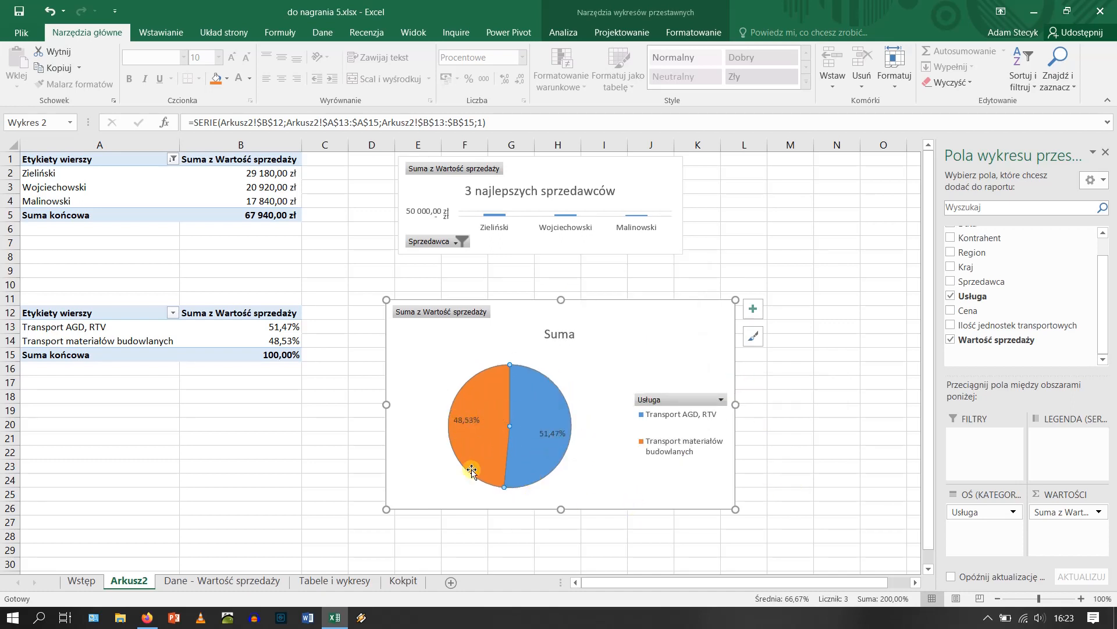
{"action": "left_click", "coordinate": [404, 581]}
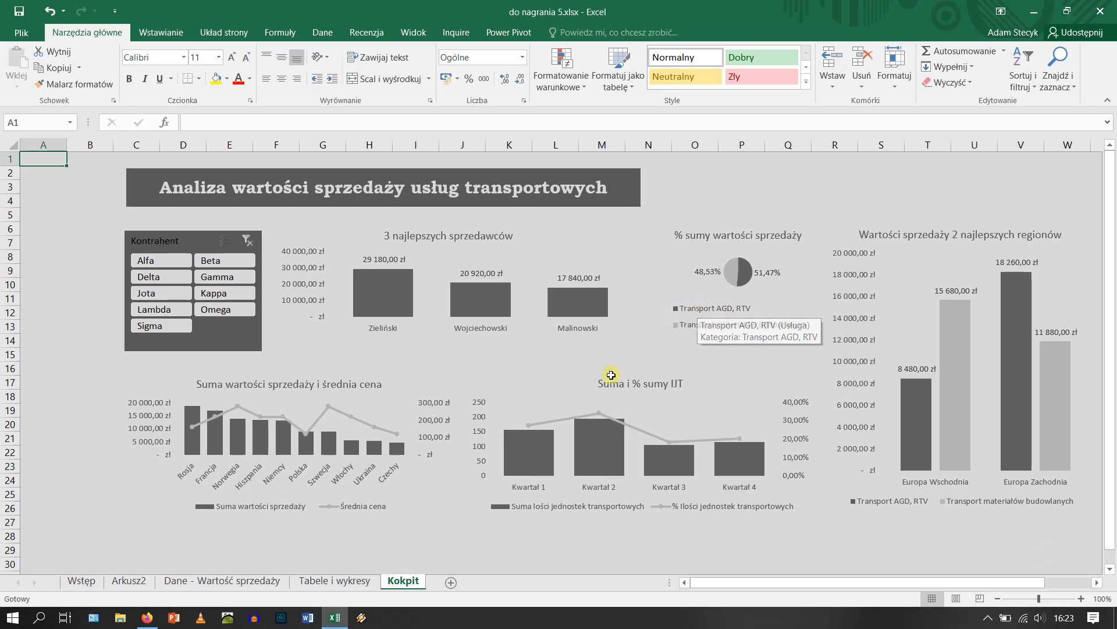
Set the legend position of the Usługa pie chart on Arkusz2 to Na dole.
{"action": "left_click", "coordinate": [138, 582]}
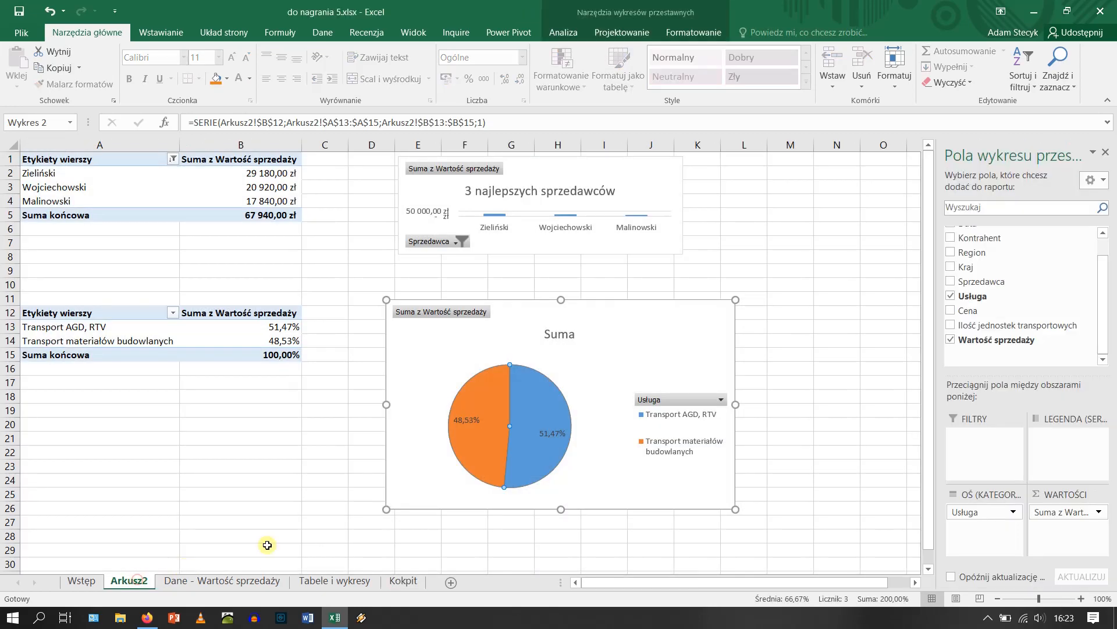
{"action": "left_click", "coordinate": [665, 447]}
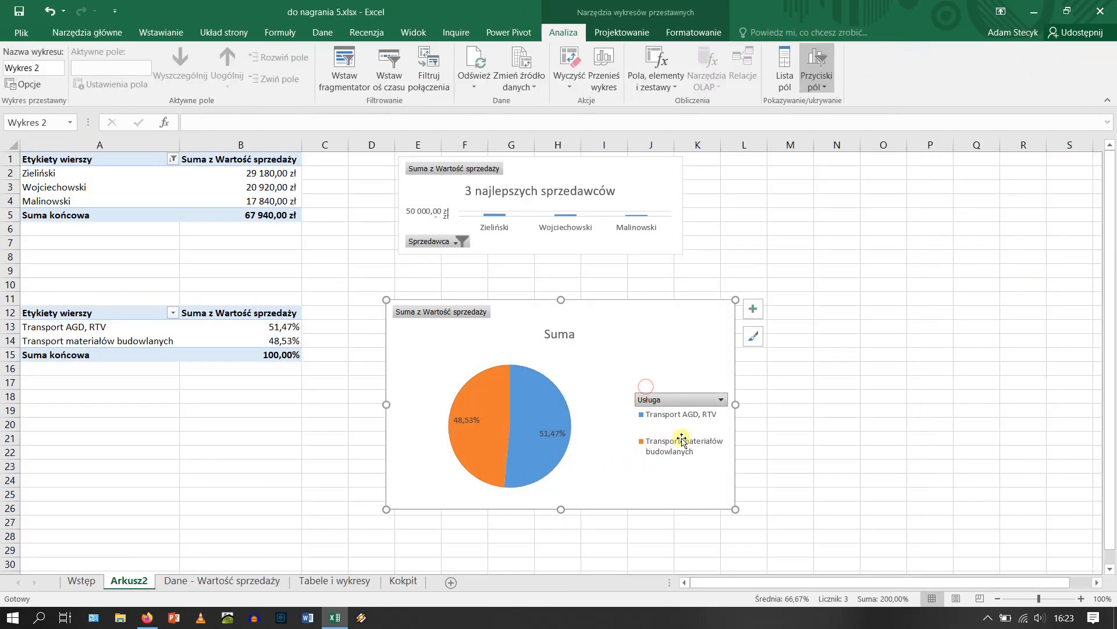
{"action": "right_click", "coordinate": [673, 441]}
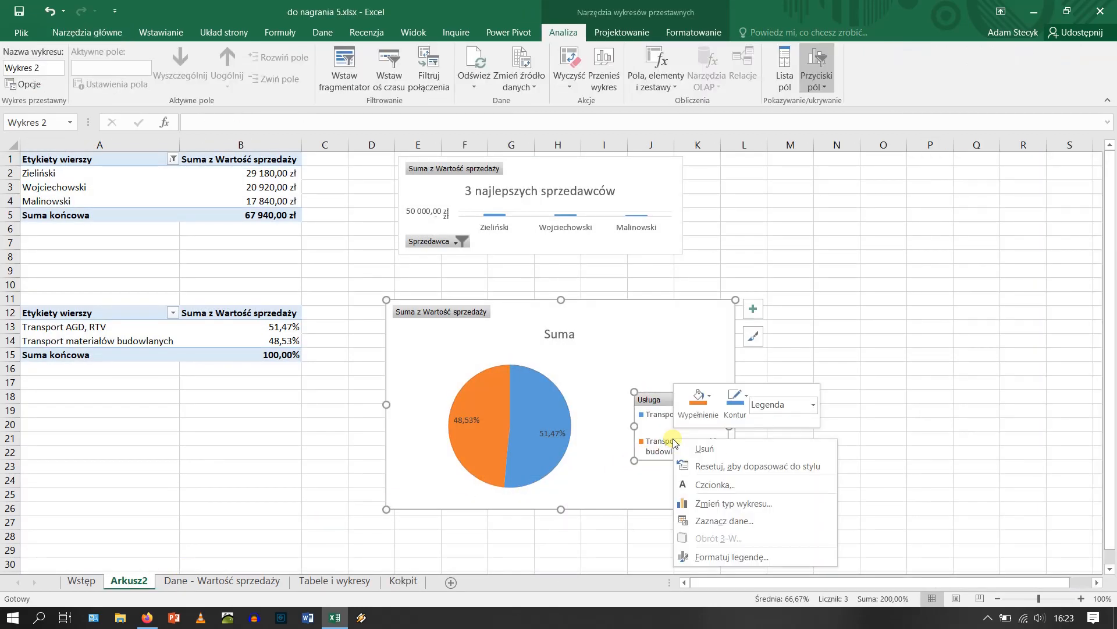
{"action": "left_click", "coordinate": [727, 557]}
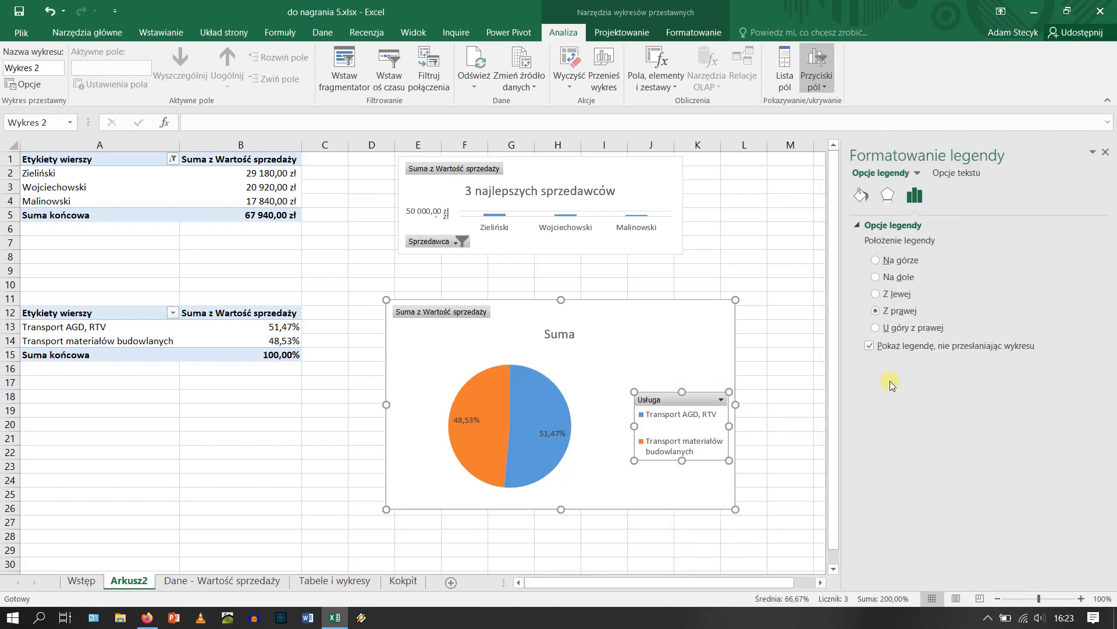
{"action": "left_click", "coordinate": [900, 285]}
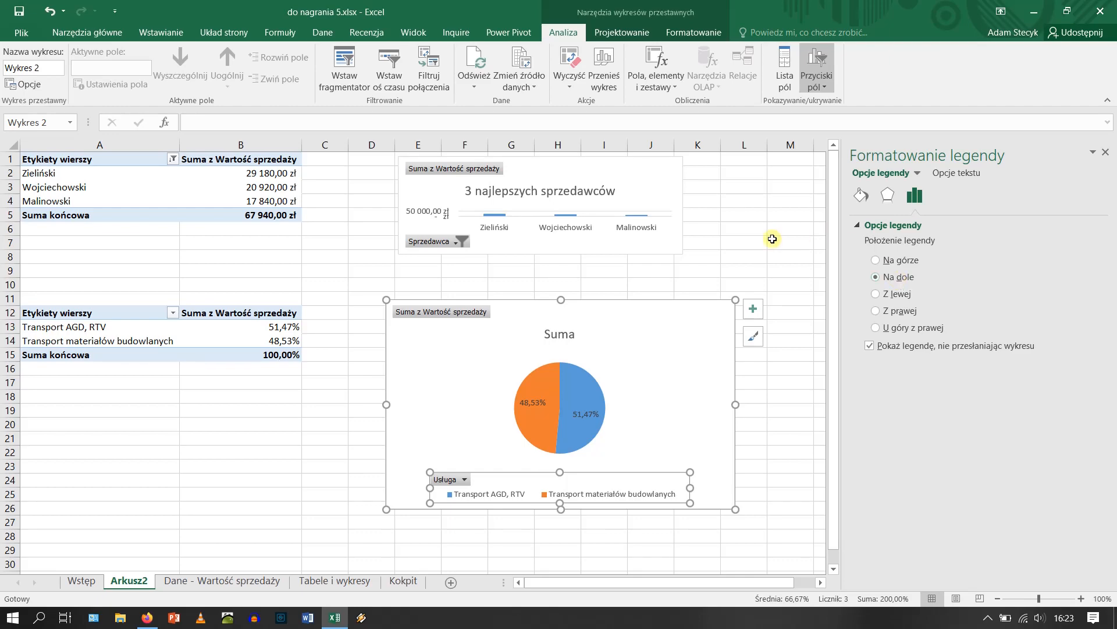
{"action": "left_click", "coordinate": [772, 239]}
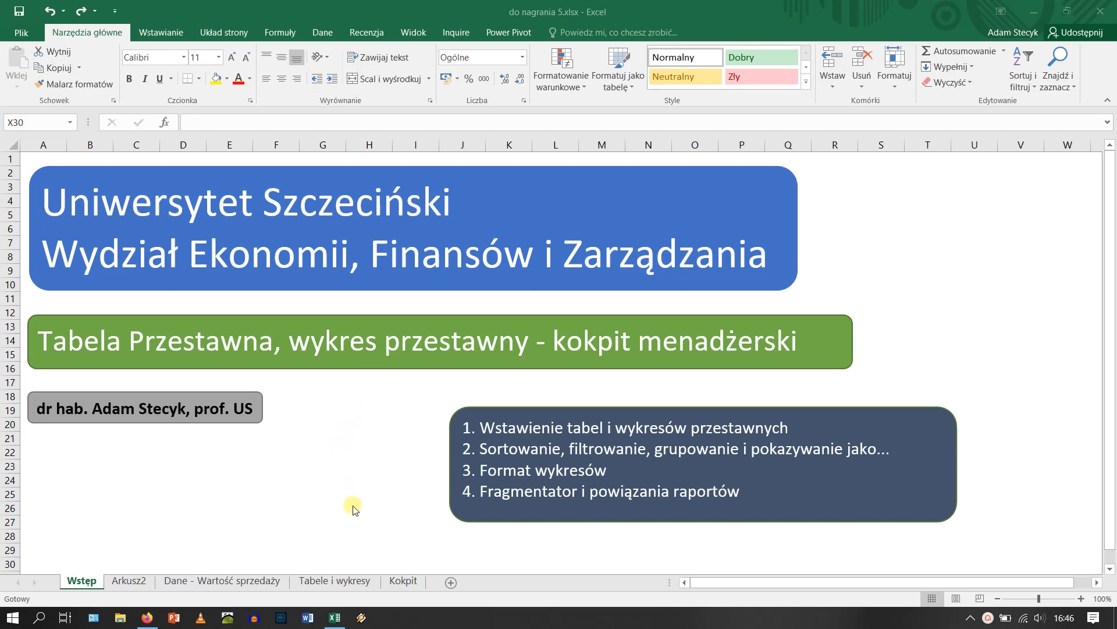
Check the Kokpit dashboard, and insert a pivot chart from 'Dane - Wartość sprzedaży'!$A$1:$J$59 into the existing sheet at Arkusz2!$A$24.
{"action": "left_click", "coordinate": [403, 581]}
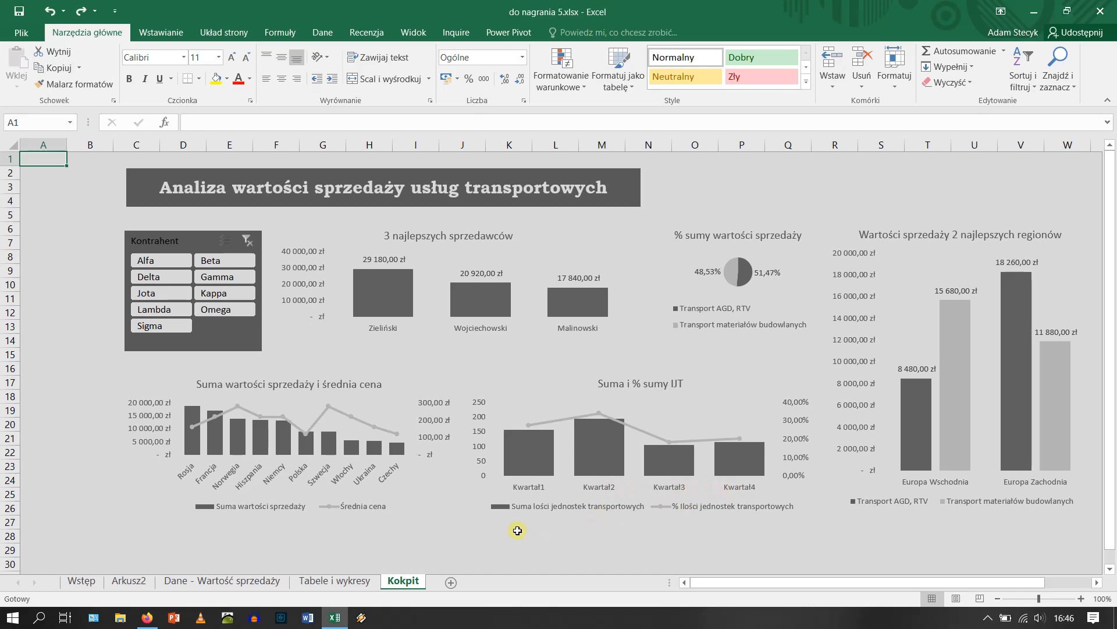
{"action": "left_click", "coordinate": [258, 582]}
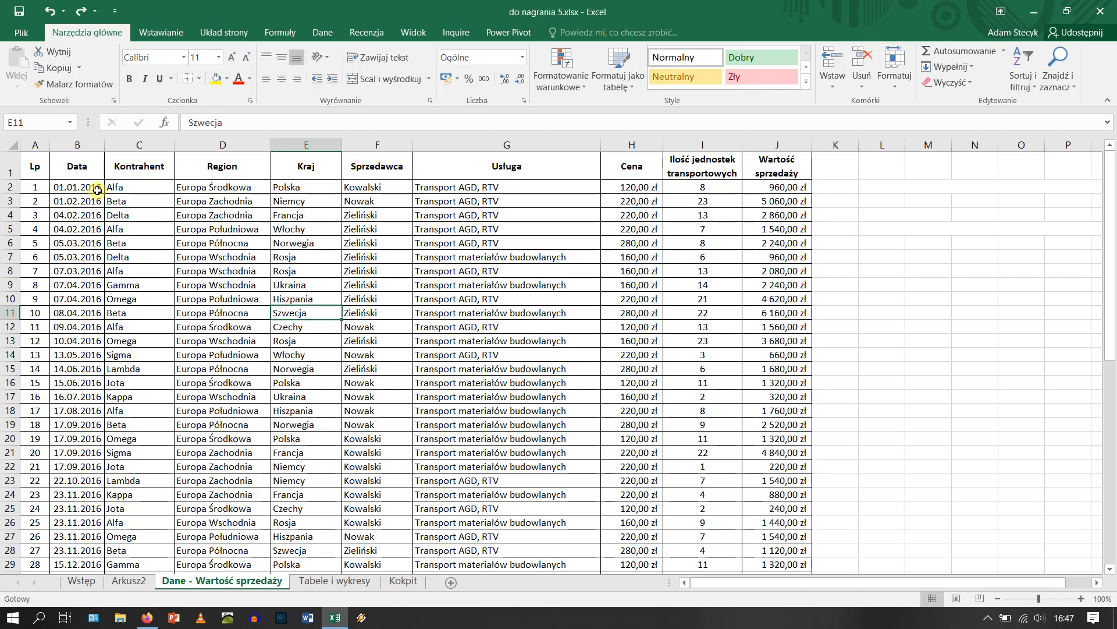
{"action": "left_click", "coordinate": [318, 415]}
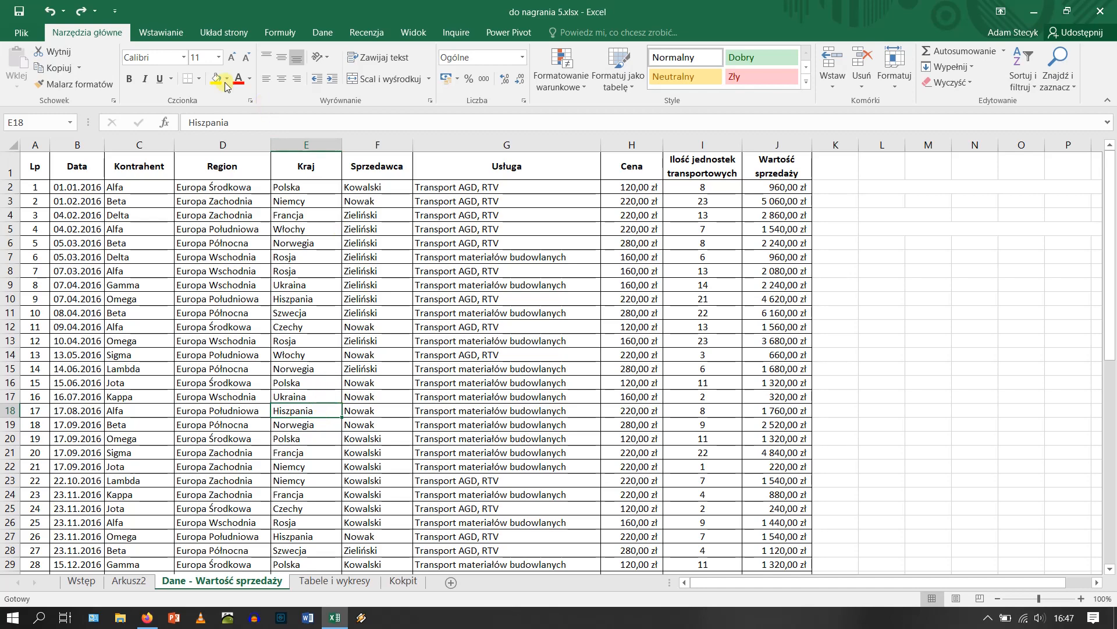
{"action": "left_click", "coordinate": [152, 33]}
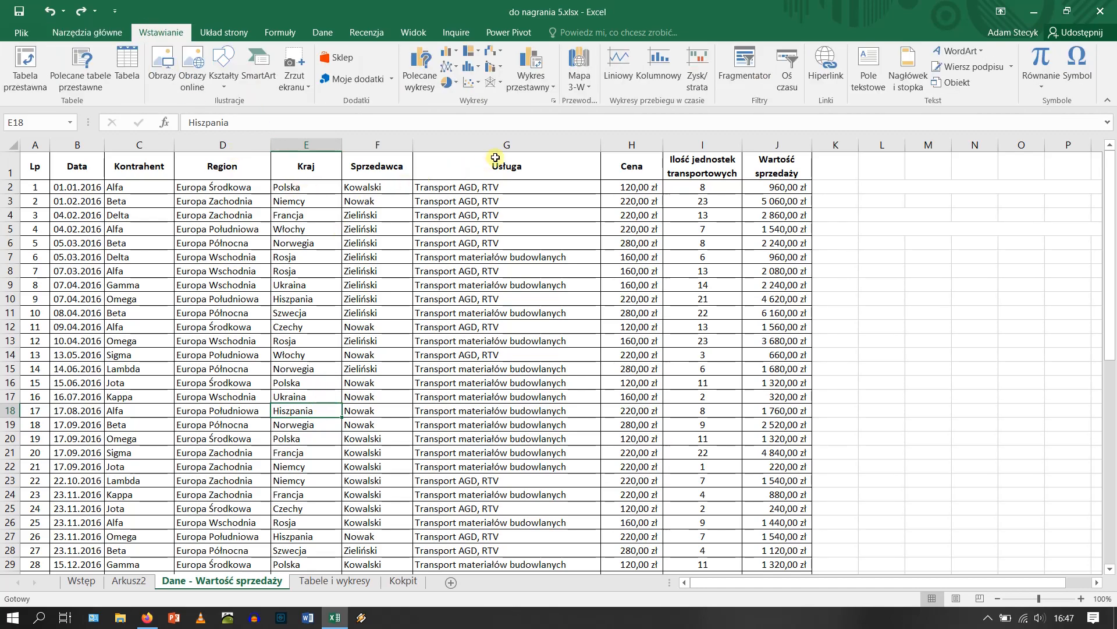
{"action": "left_click", "coordinate": [534, 68]}
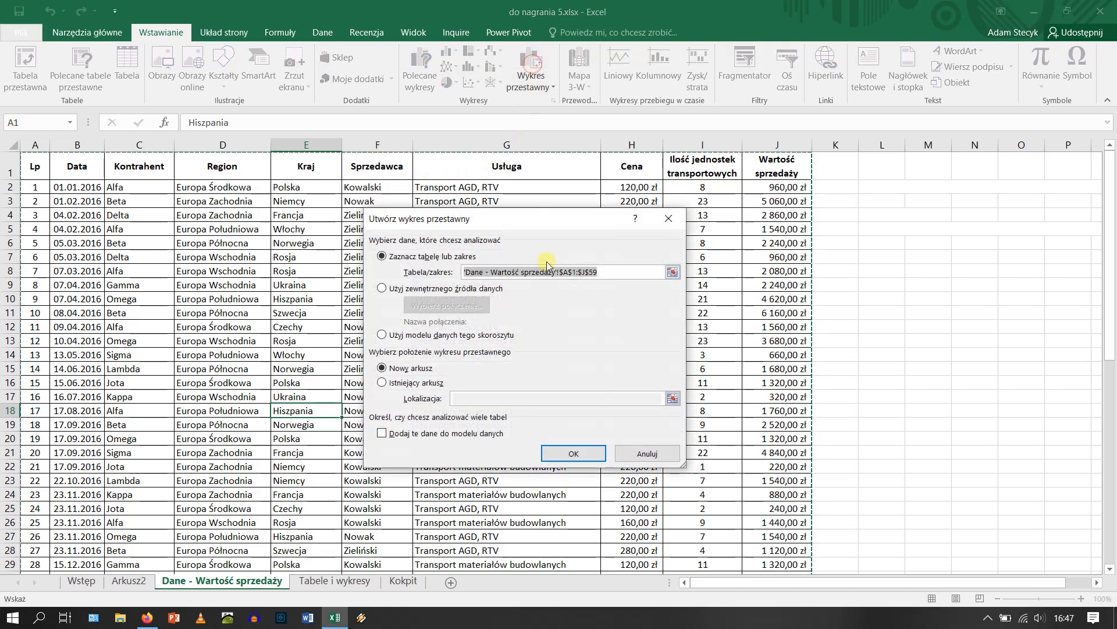
{"action": "left_click", "coordinate": [411, 384]}
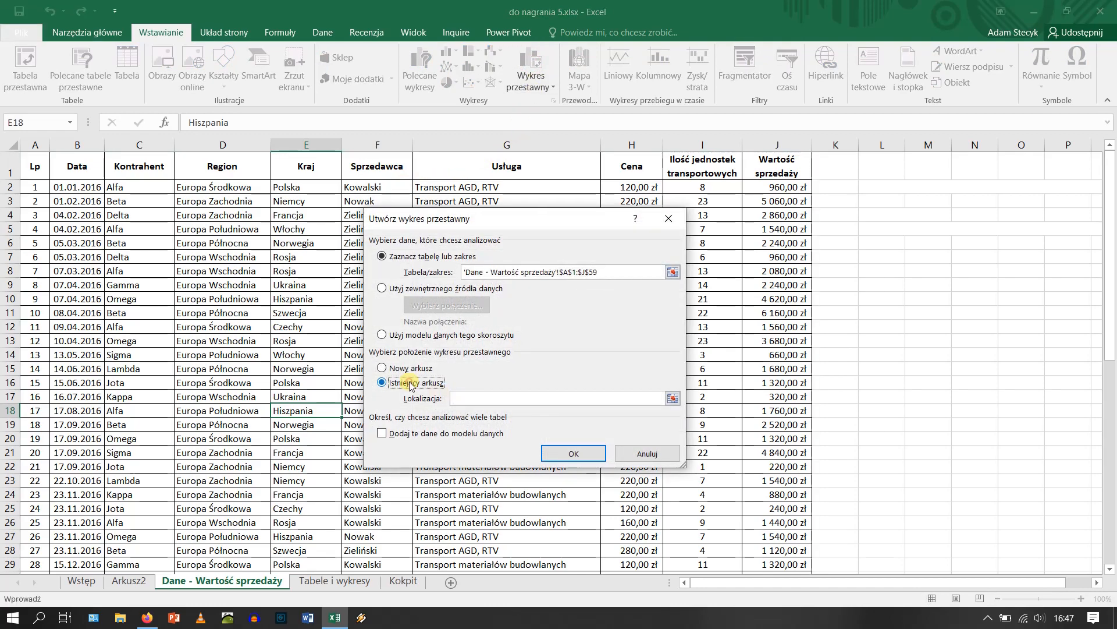
{"action": "left_click", "coordinate": [471, 398]}
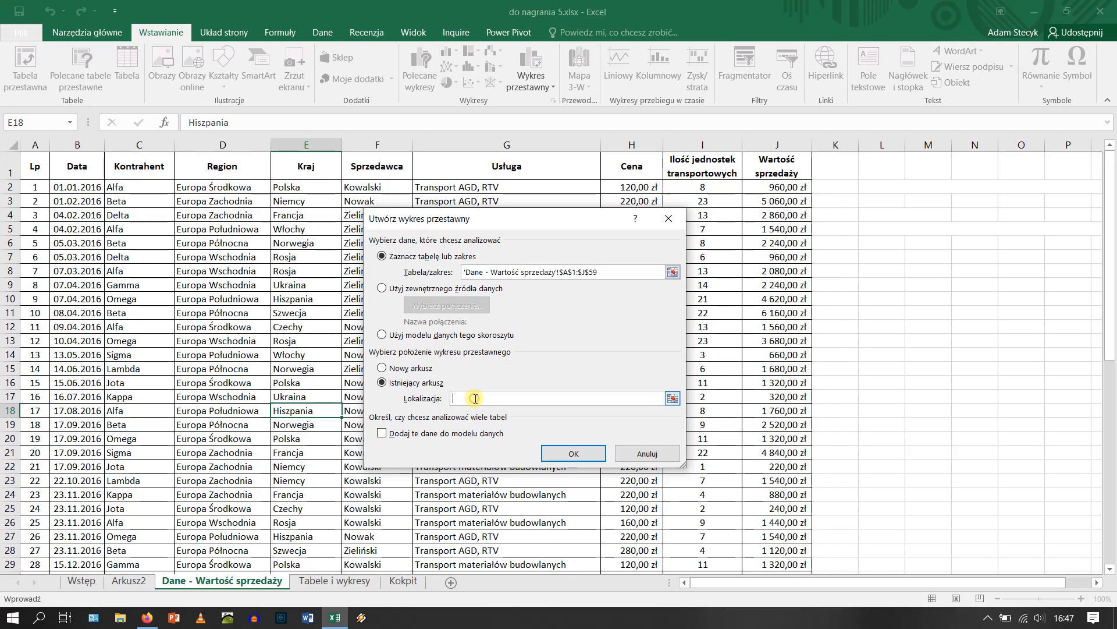
{"action": "left_click", "coordinate": [129, 581]}
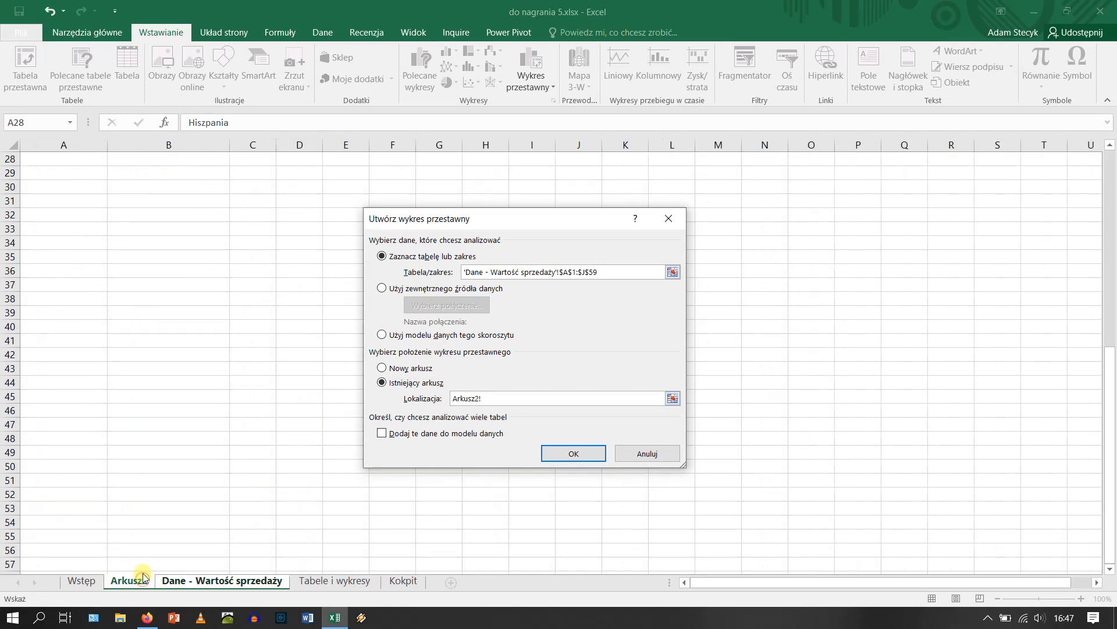
{"action": "scroll", "coordinate": [134, 354], "scroll_direction": "up", "scroll_amount": 5}
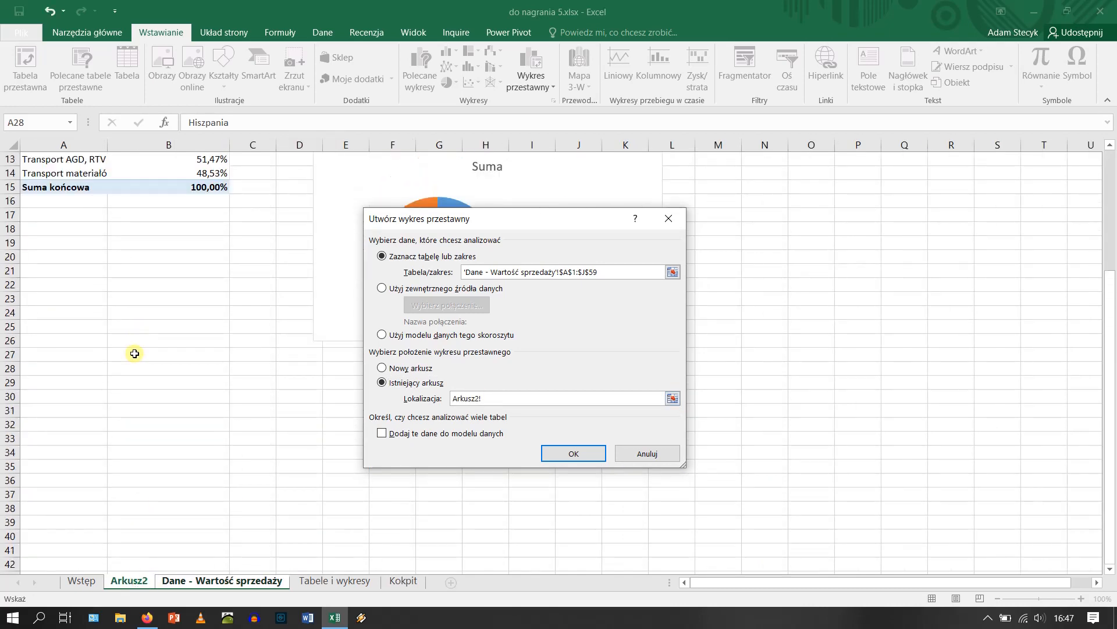
{"action": "left_click", "coordinate": [47, 313]}
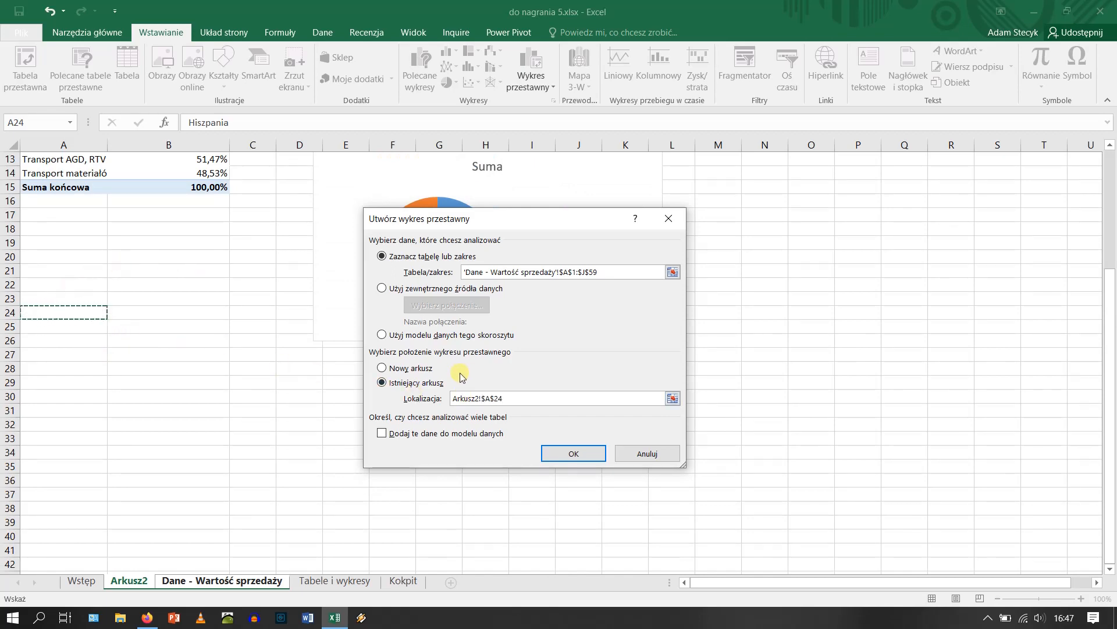
{"action": "left_click", "coordinate": [571, 454]}
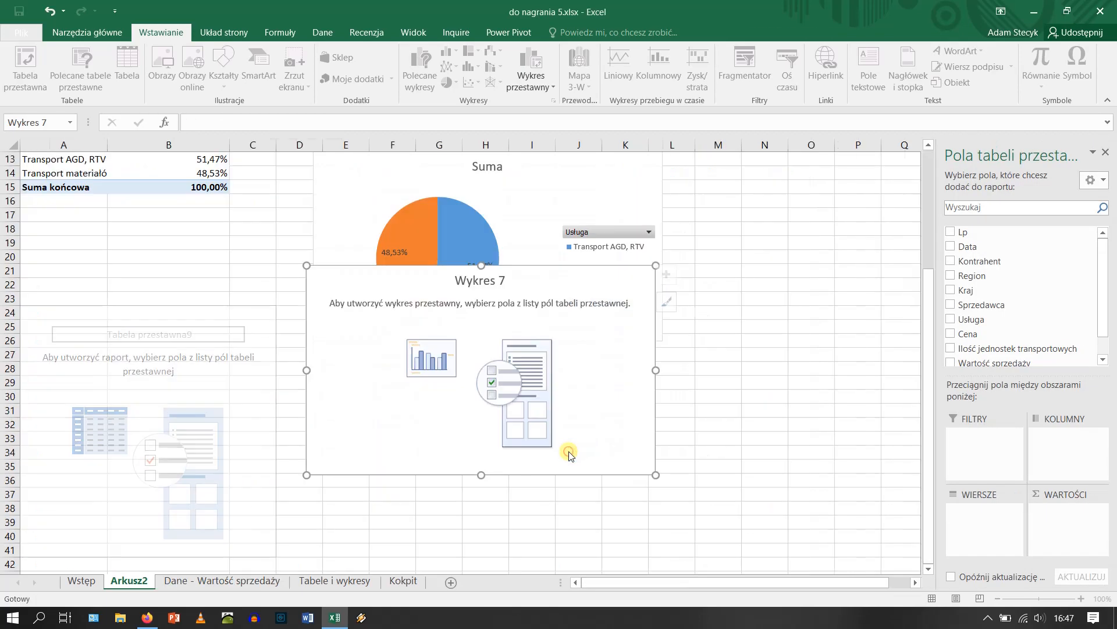
Separate the overlapping charts by moving the new empty chart down beside its pivot table and the pie chart up.
{"action": "left_click", "coordinate": [595, 213]}
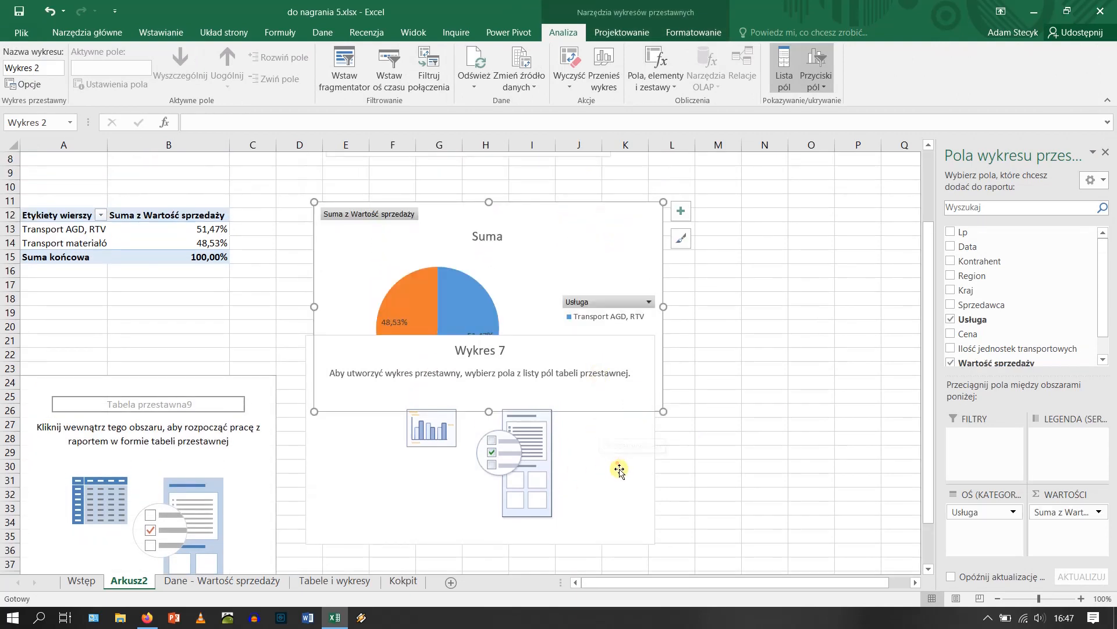
{"action": "left_click_drag", "start_coordinate": [617, 462], "coordinate": [629, 518]}
{"action": "left_click_drag", "start_coordinate": [539, 271], "coordinate": [537, 210]}
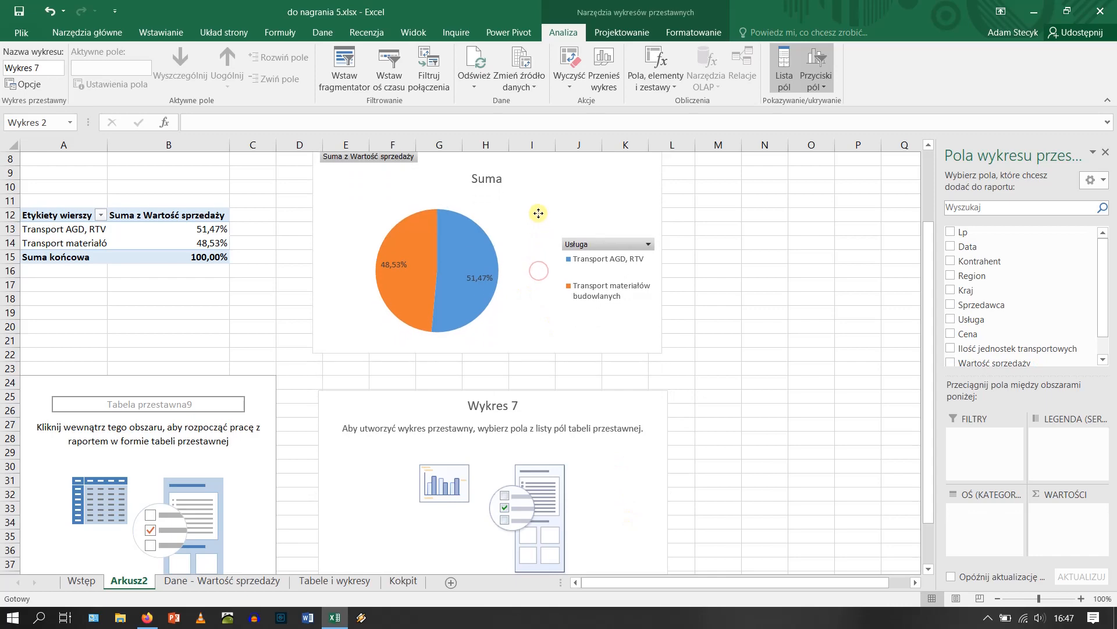
Set Data as the row field of the new pivot table at A24 on Arkusz2.
{"action": "scroll", "coordinate": [663, 331], "scroll_direction": "down", "scroll_amount": 3}
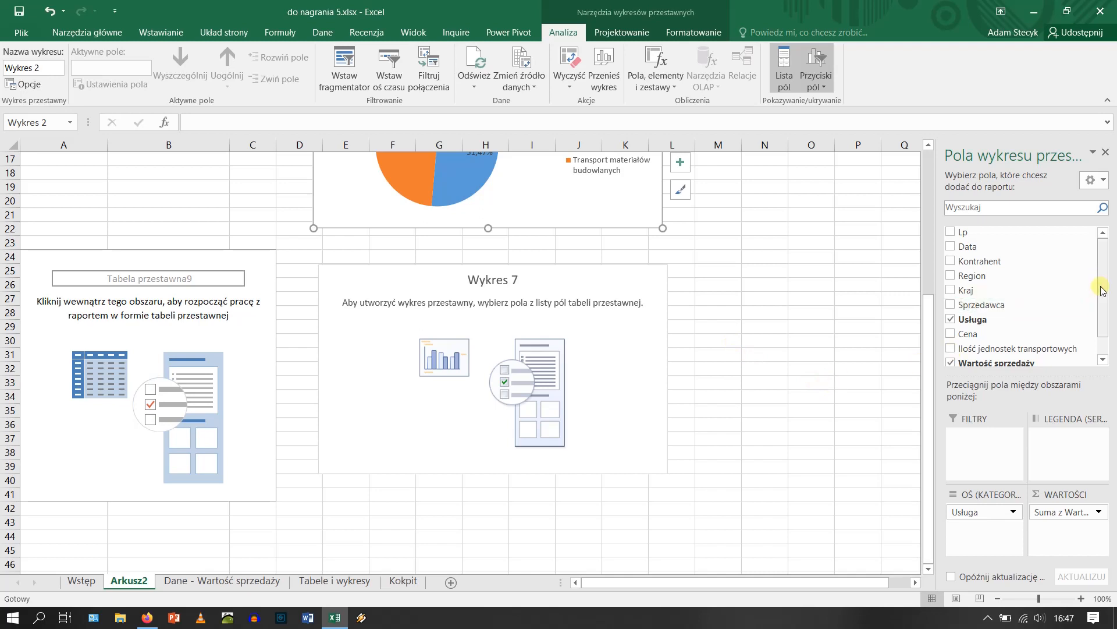
{"action": "left_click_drag", "start_coordinate": [971, 247], "coordinate": [990, 374]}
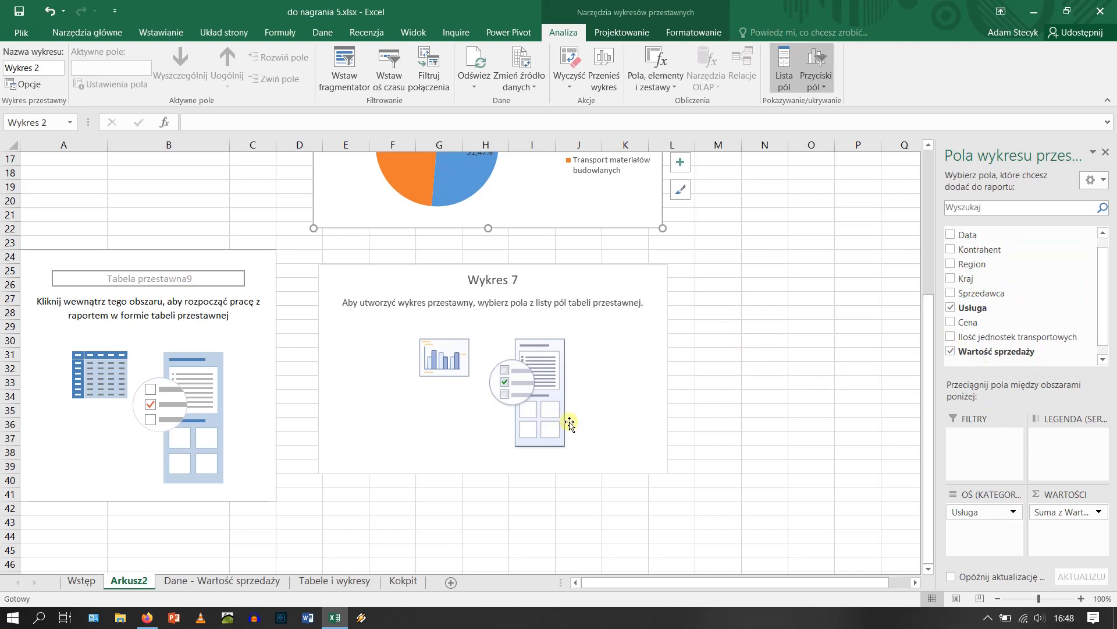
{"action": "left_click", "coordinate": [253, 410]}
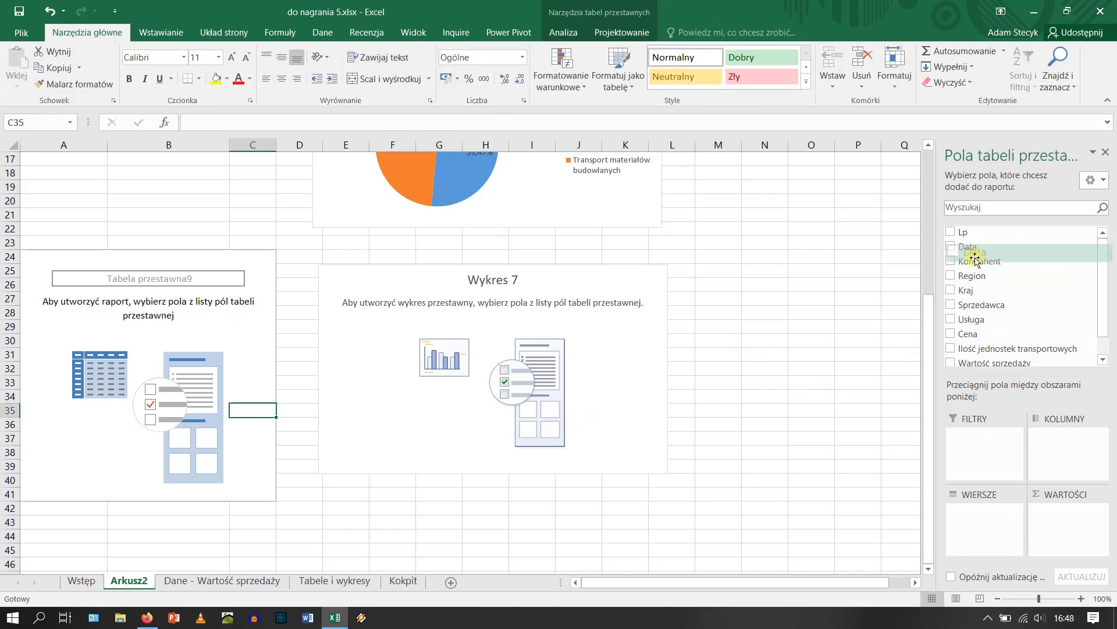
{"action": "left_click_drag", "start_coordinate": [971, 248], "coordinate": [982, 521]}
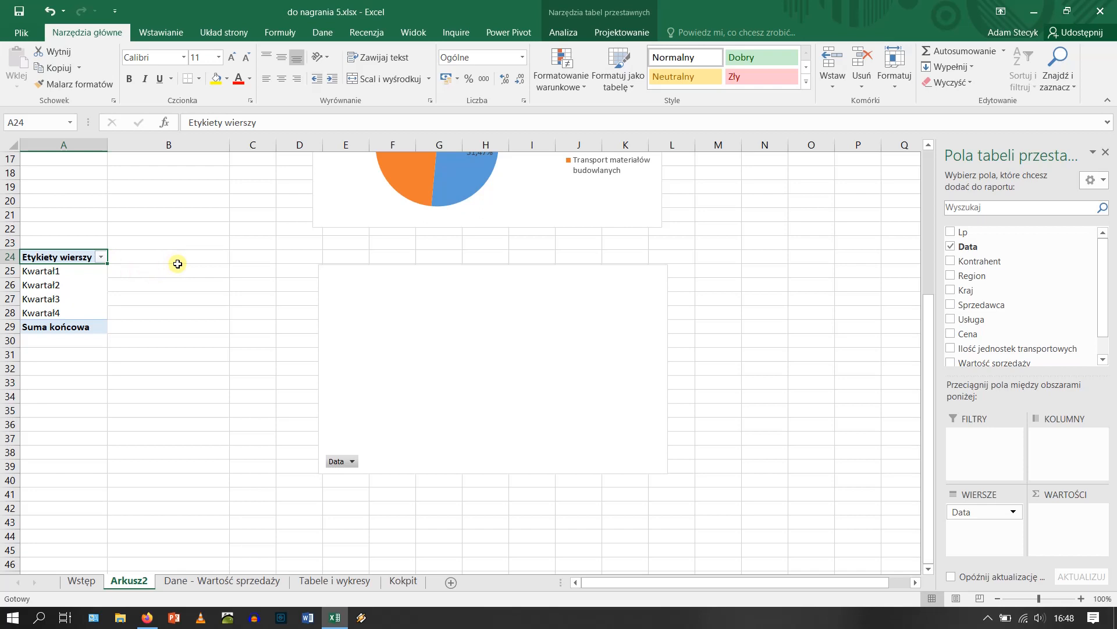
Ungroup the Data row labels of the new pivot table into individual dates.
{"action": "right_click", "coordinate": [44, 286]}
{"action": "left_click", "coordinate": [105, 442]}
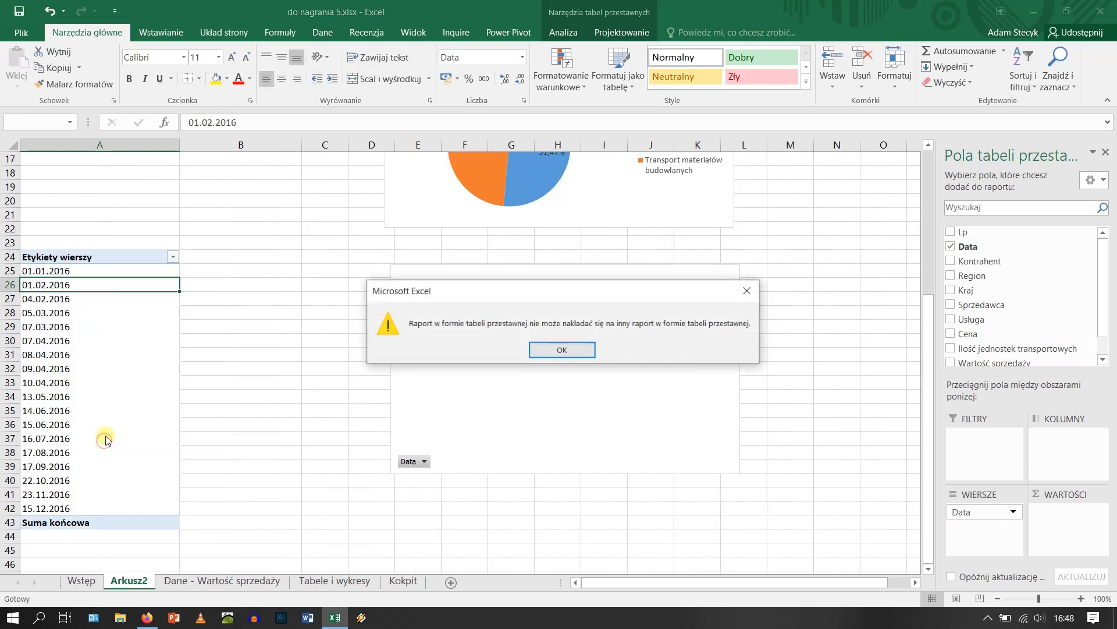
{"action": "left_click", "coordinate": [565, 350]}
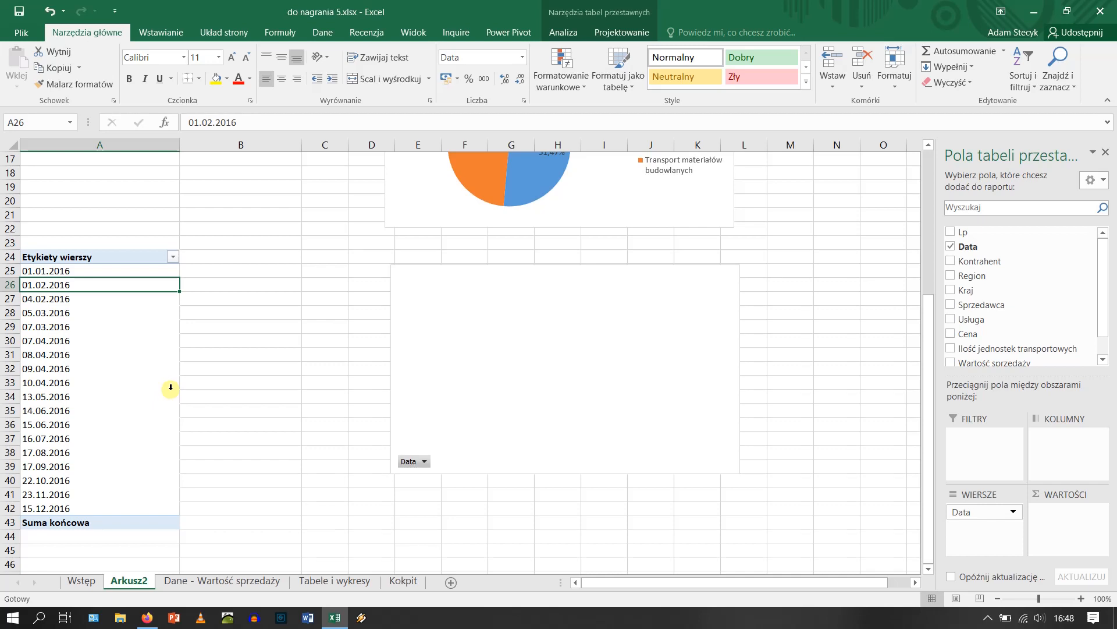
Group the dates in the pivot table's row labels by Kwartały only, leaving Miesiące unselected.
{"action": "right_click", "coordinate": [54, 313]}
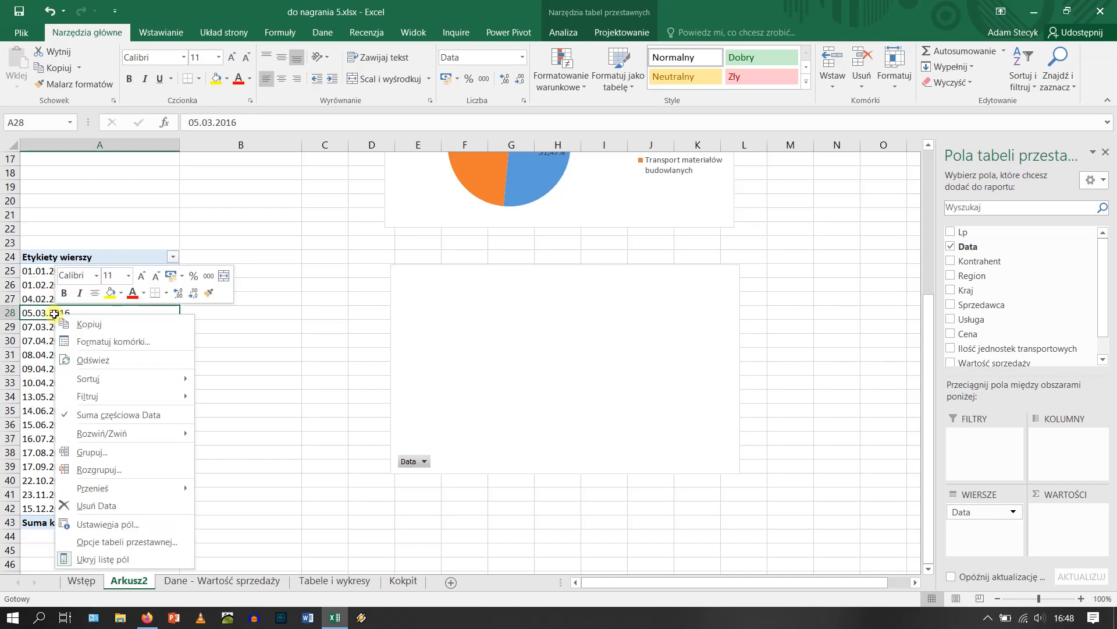
{"action": "left_click", "coordinate": [108, 452]}
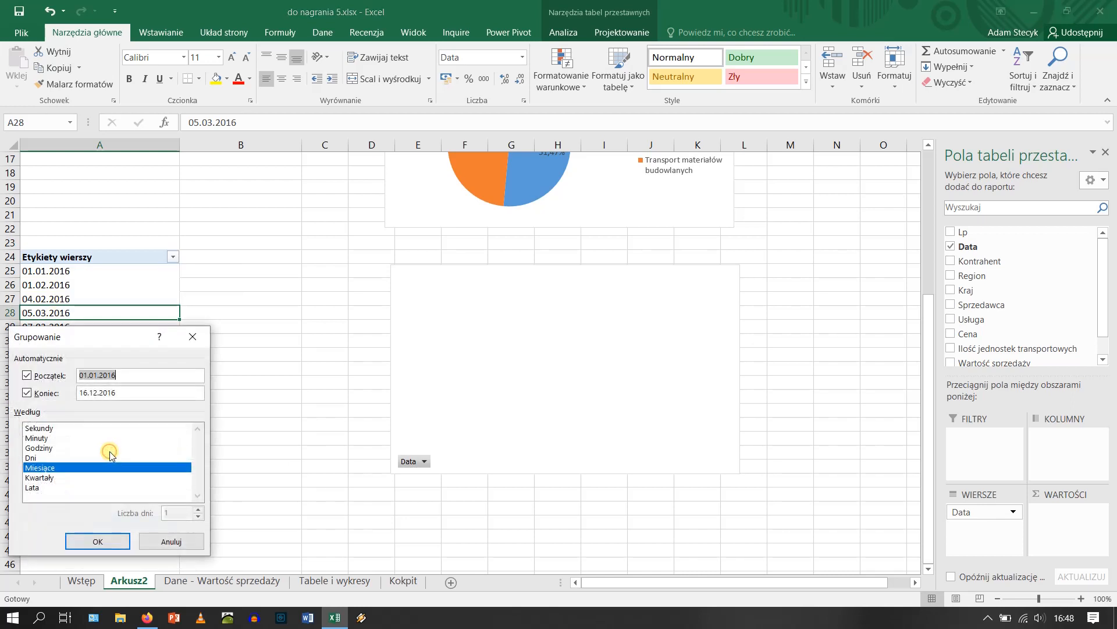
{"action": "left_click", "coordinate": [55, 478]}
{"action": "left_click", "coordinate": [61, 466]}
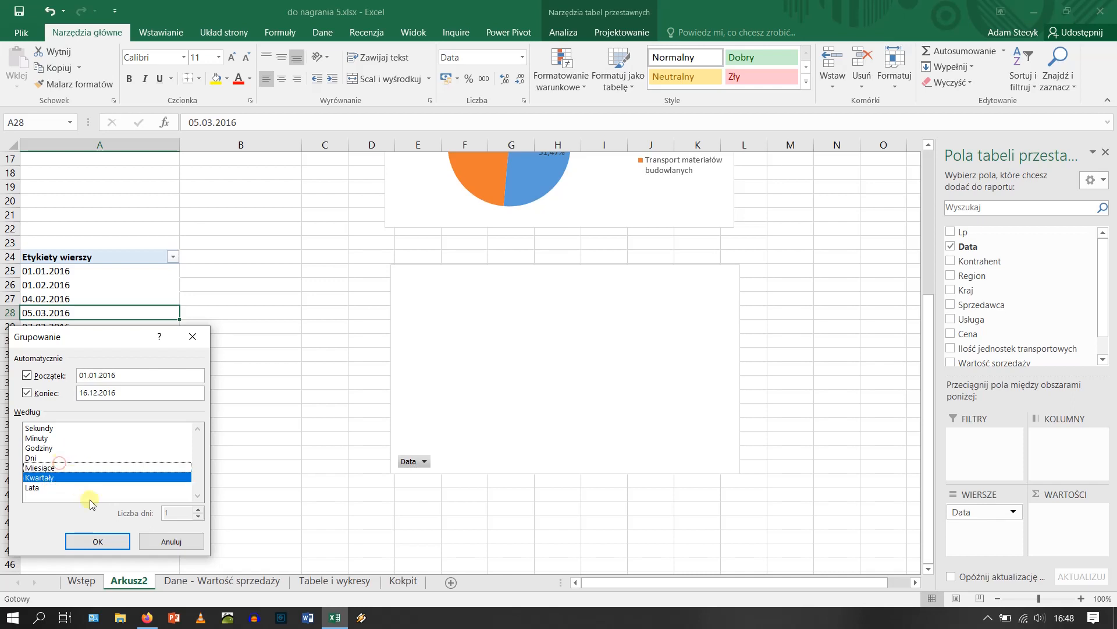
{"action": "left_click", "coordinate": [65, 478]}
{"action": "left_click", "coordinate": [64, 478]}
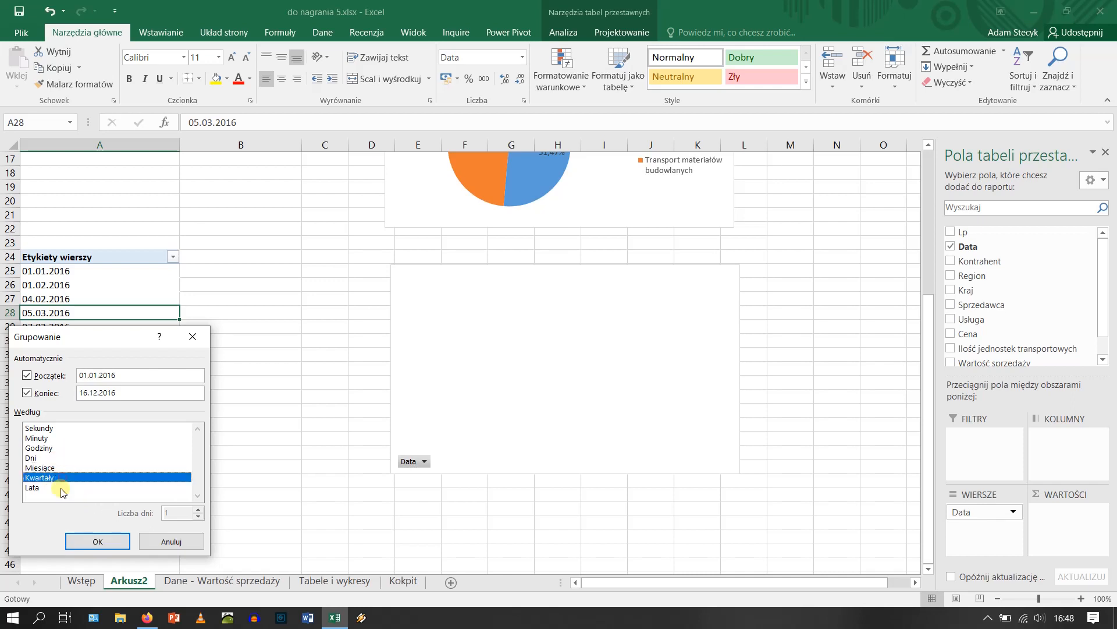
{"action": "left_click", "coordinate": [97, 541]}
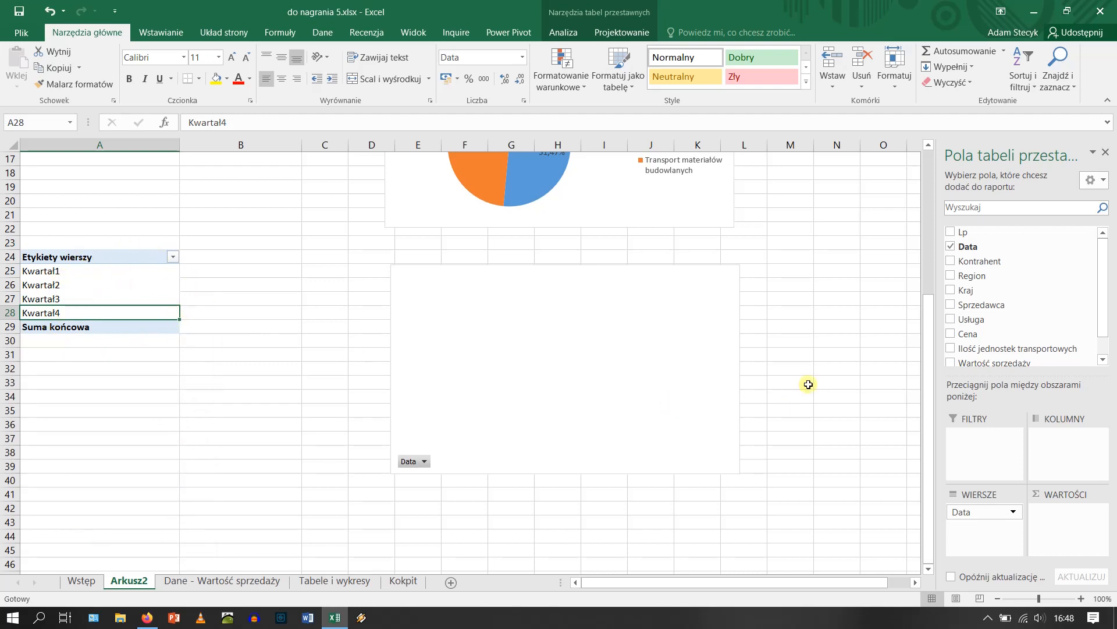
Add Ilość jednostek transportowych twice as a summed value in the quarterly pivot table.
{"action": "left_click_drag", "start_coordinate": [1104, 321], "coordinate": [1106, 339]}
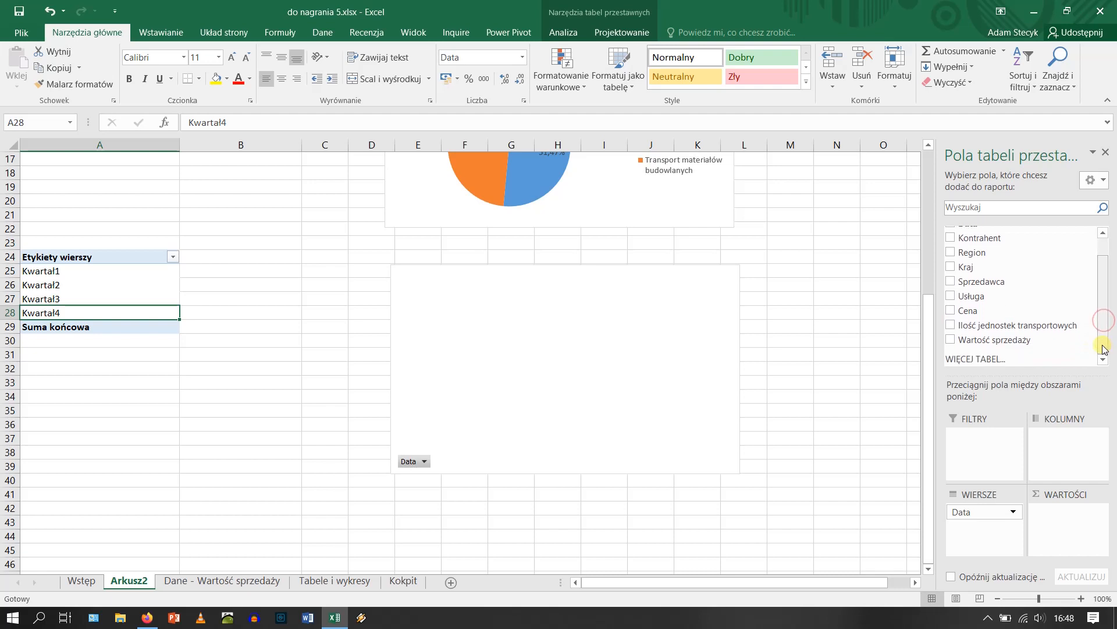
{"action": "left_click_drag", "start_coordinate": [1029, 325], "coordinate": [1078, 517]}
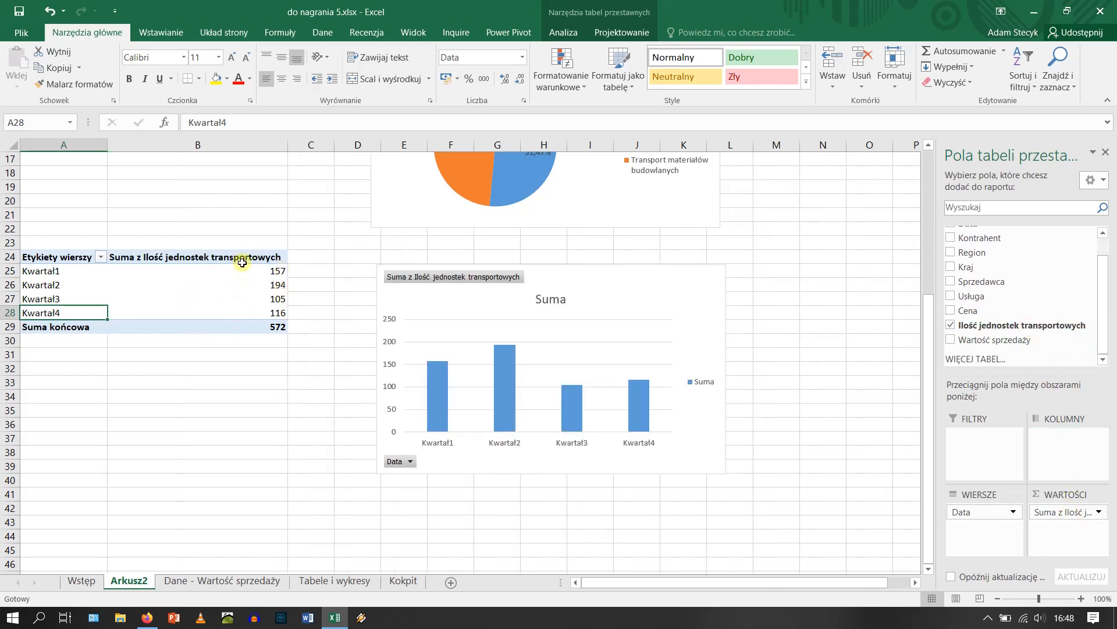
{"action": "left_click_drag", "start_coordinate": [1013, 325], "coordinate": [1080, 531]}
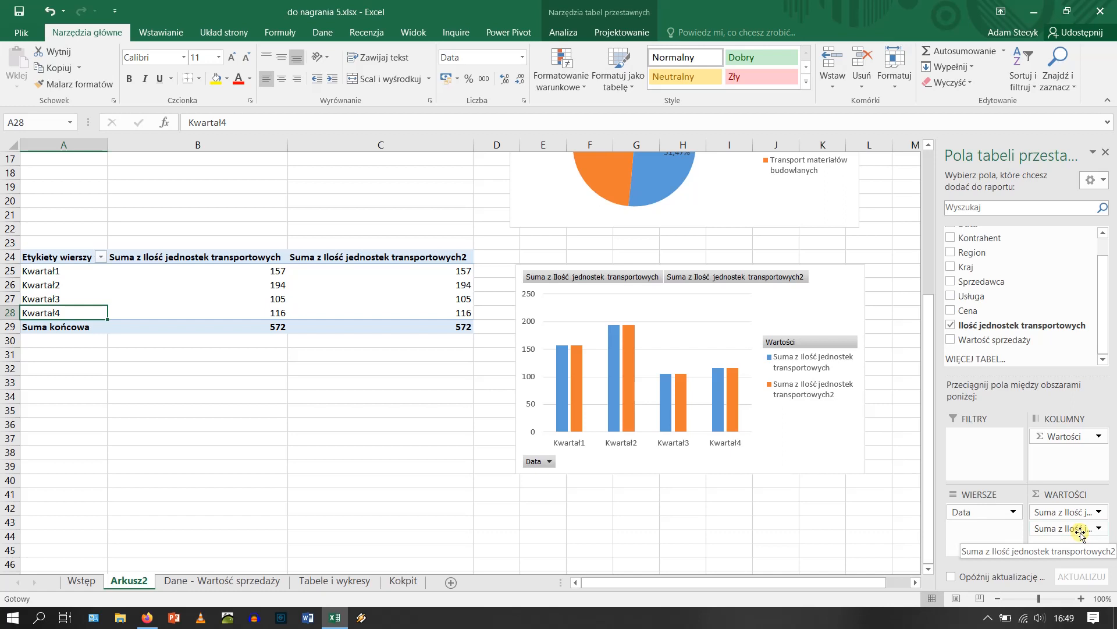
Show the second transport units column of the quarterly pivot table as % sumy końcowej.
{"action": "left_click", "coordinate": [437, 289]}
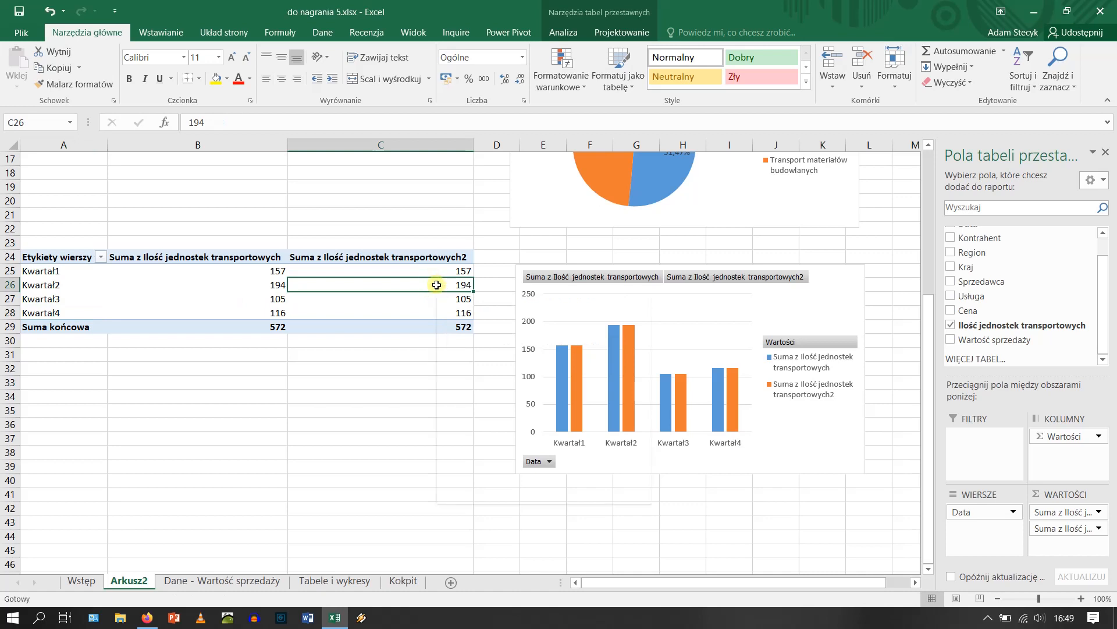
{"action": "right_click", "coordinate": [432, 278]}
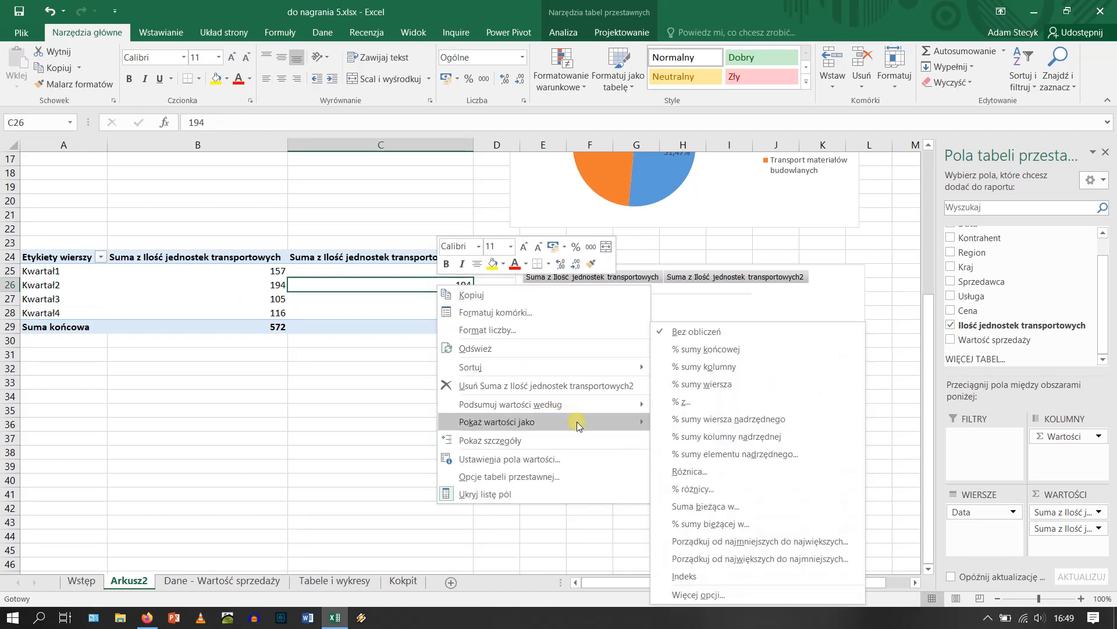
{"action": "left_click", "coordinate": [720, 356]}
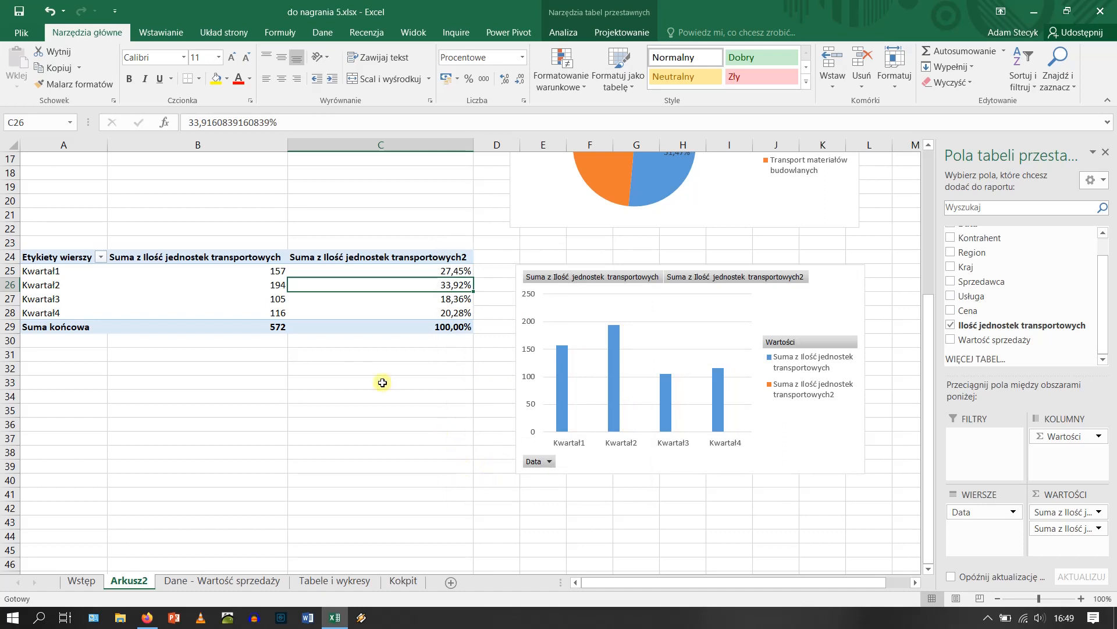
{"action": "mouse_move", "coordinate": [206, 311]}
{"action": "mouse_move", "coordinate": [235, 281]}
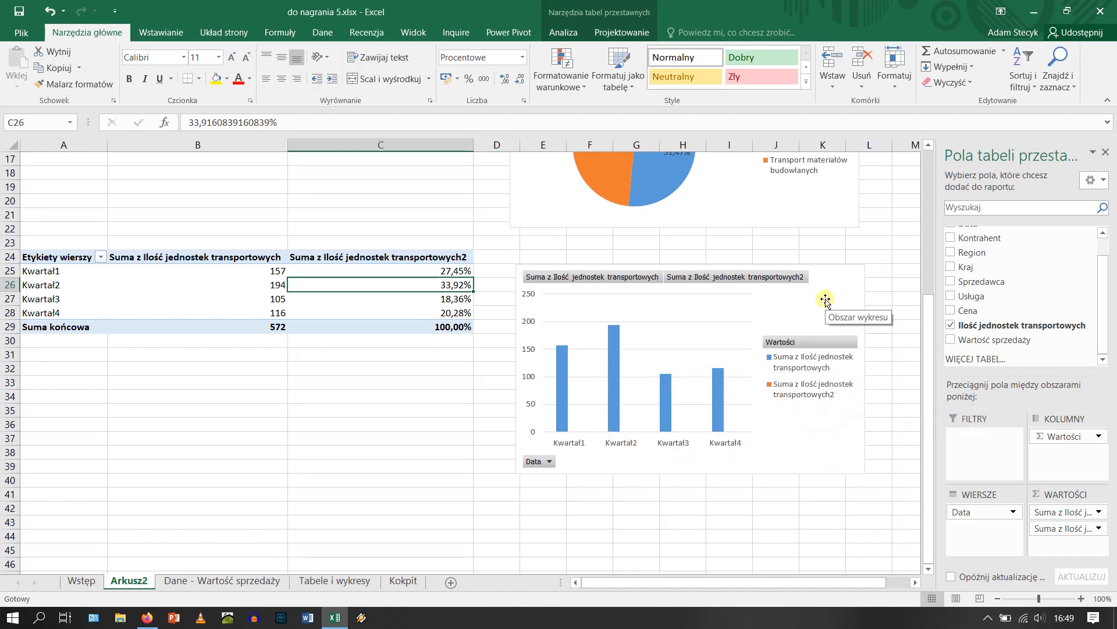
Change the quarterly pivot chart to a combo chart with clustered columns and a line on the secondary axis.
{"action": "right_click", "coordinate": [838, 286]}
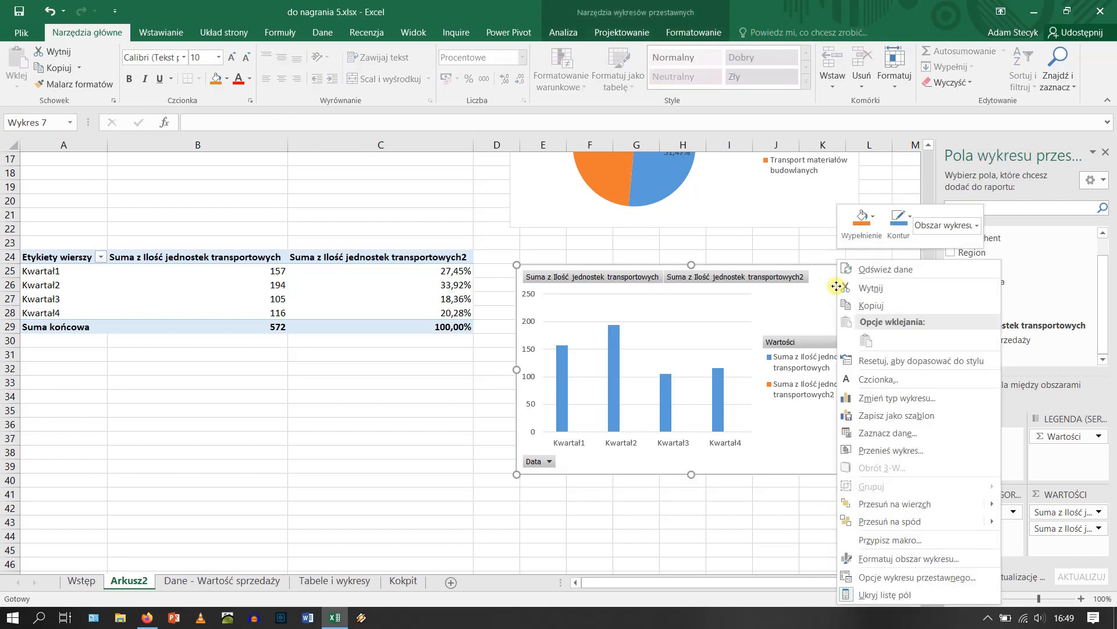
{"action": "left_click", "coordinate": [901, 400]}
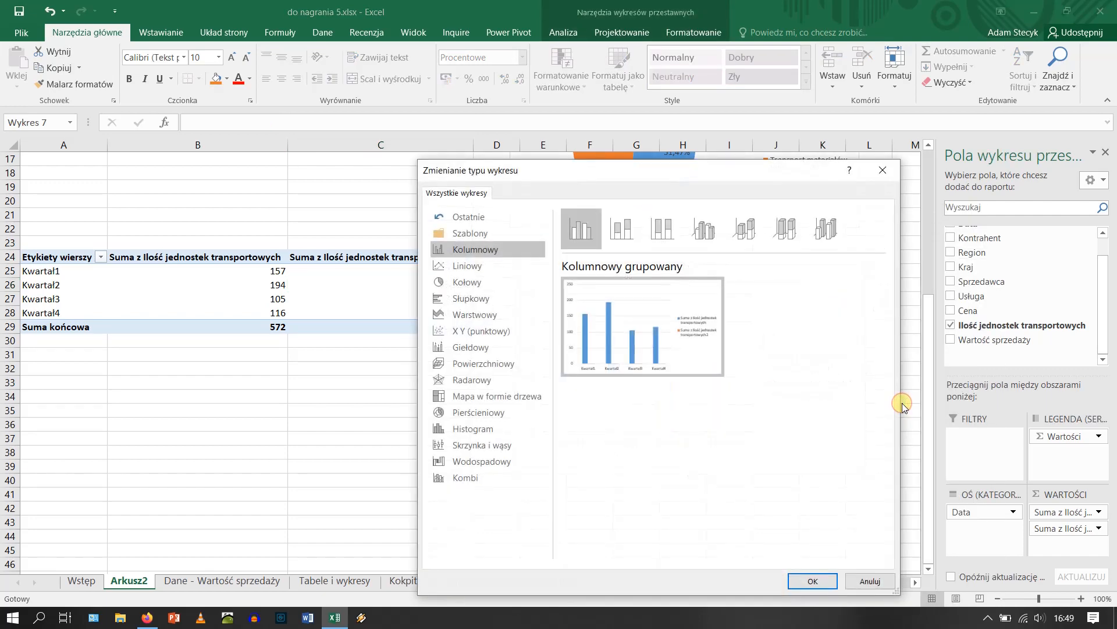
{"action": "left_click", "coordinate": [459, 477]}
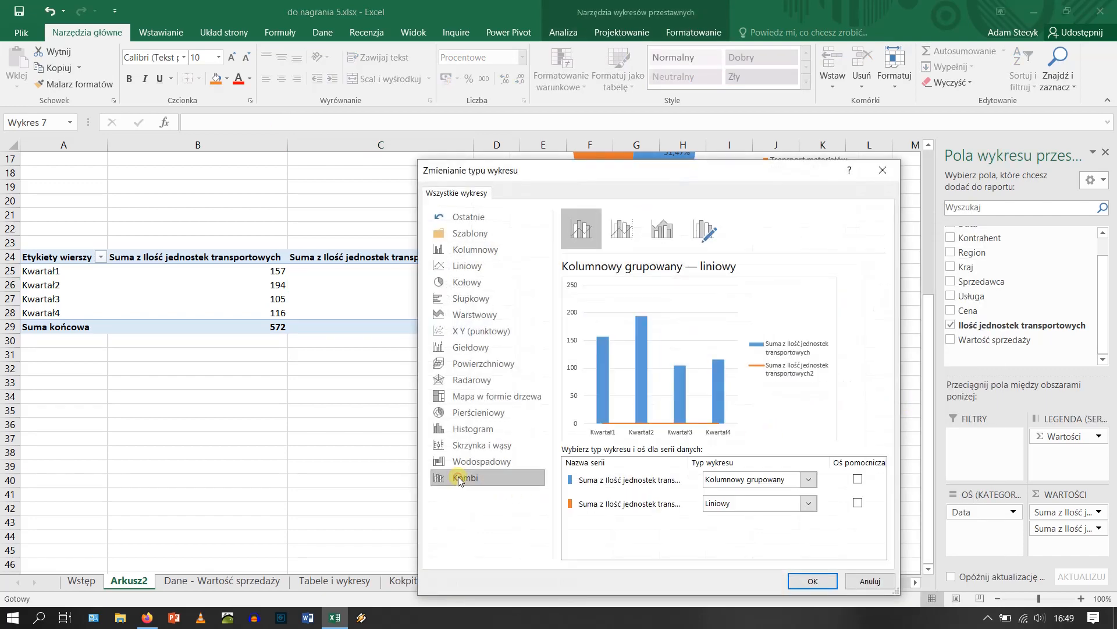
{"action": "left_click", "coordinate": [624, 231]}
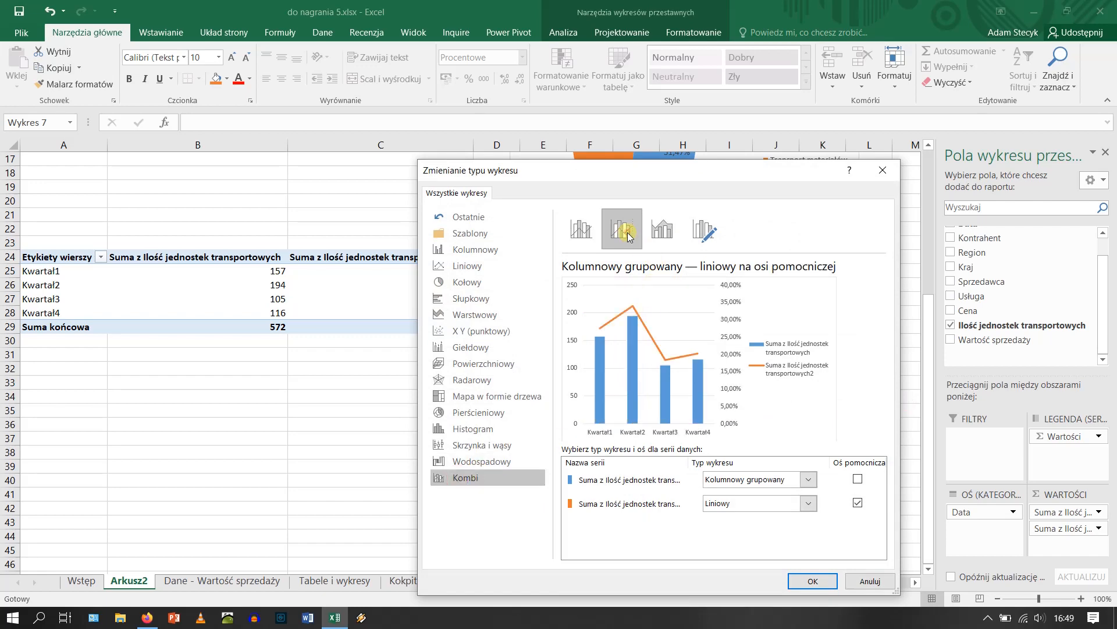
{"action": "left_click", "coordinate": [814, 581]}
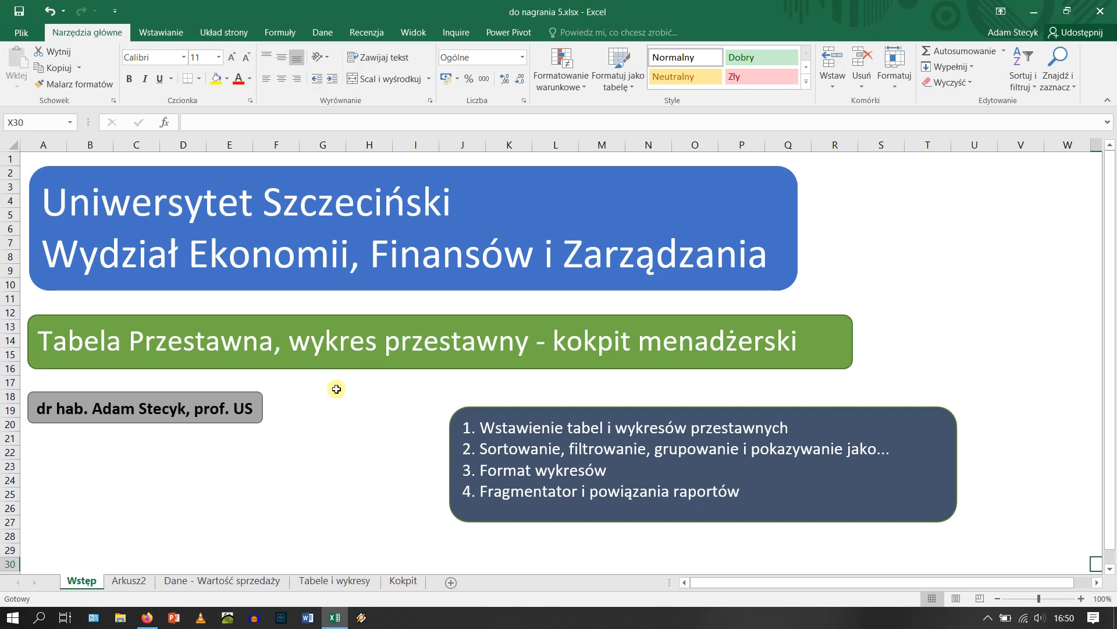
Examine the finished dashboard on the Kokpit sheet and its source pivot tables and charts on Tabele i wykresy.
{"action": "left_click", "coordinate": [404, 581]}
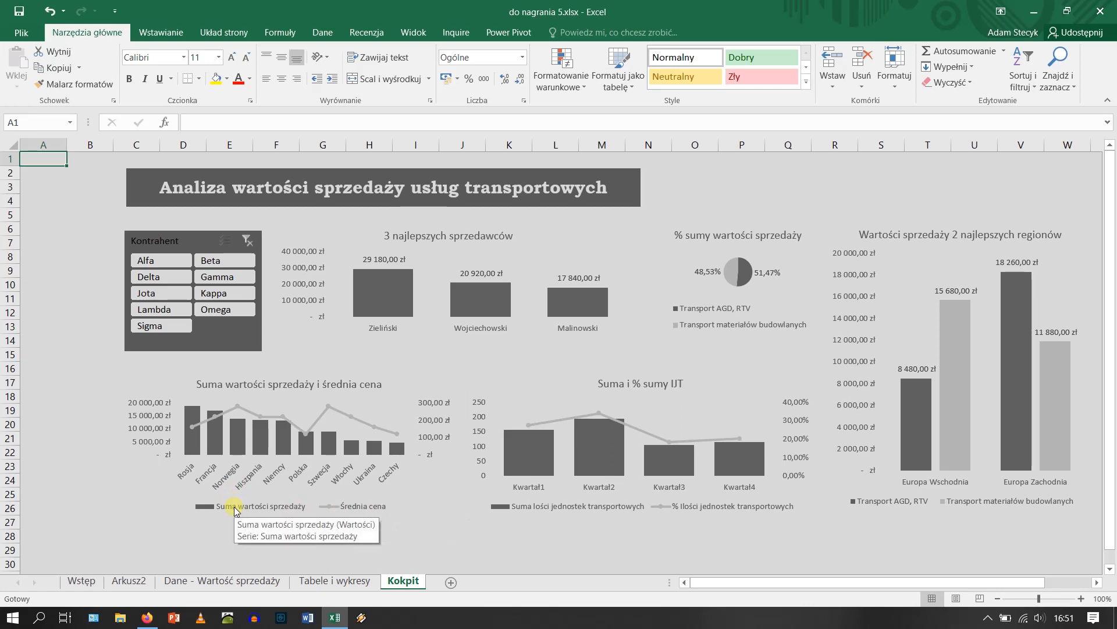
{"action": "mouse_move", "coordinate": [198, 454]}
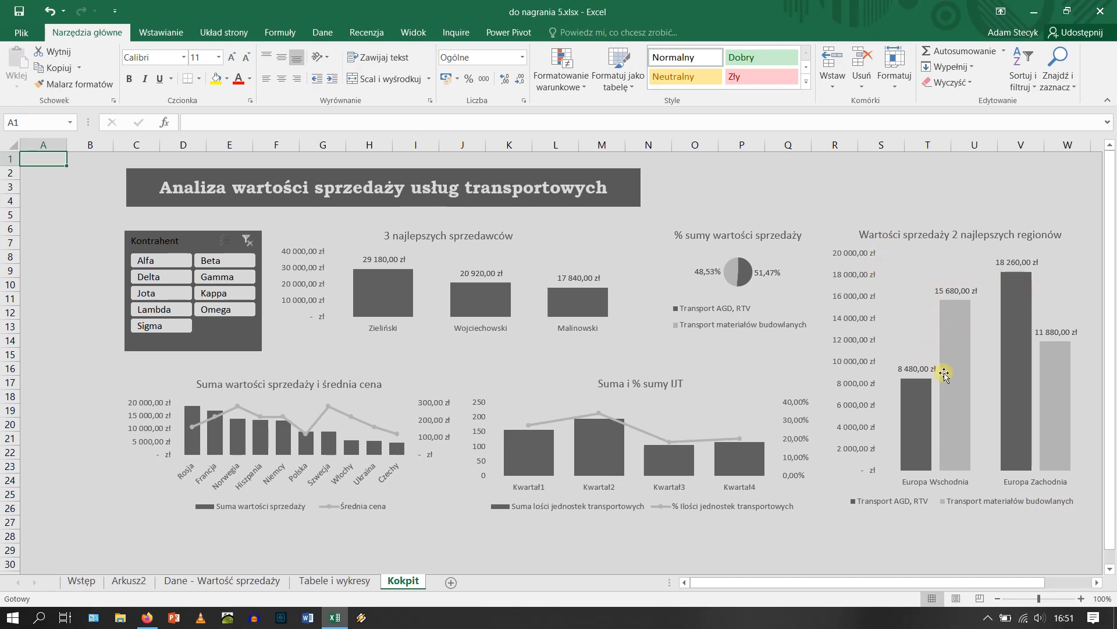
{"action": "mouse_move", "coordinate": [944, 374]}
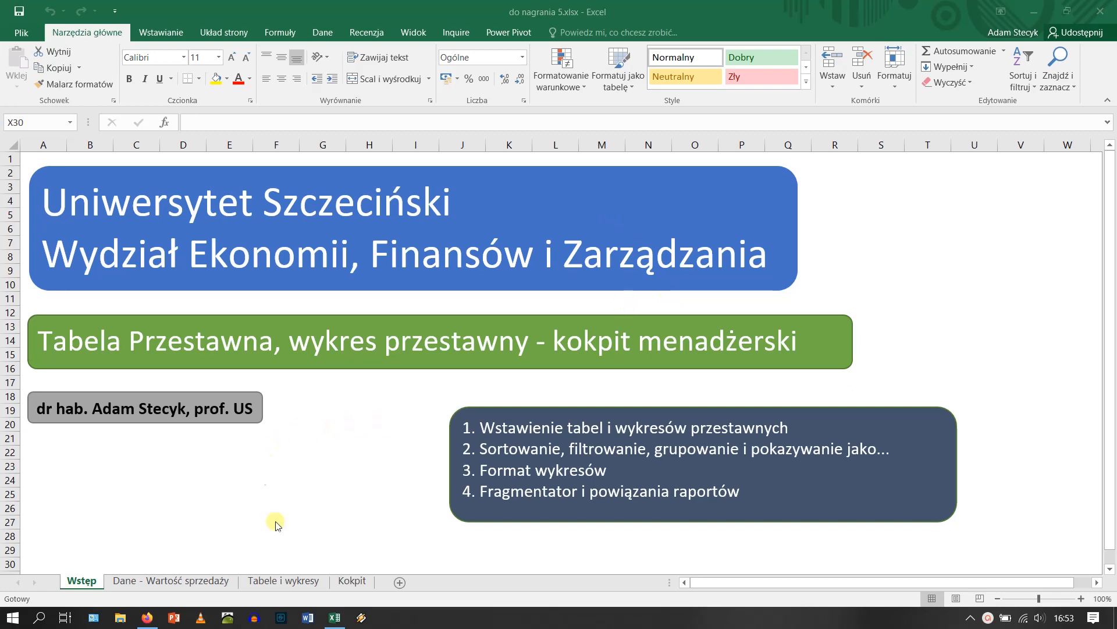
{"action": "left_click", "coordinate": [291, 582]}
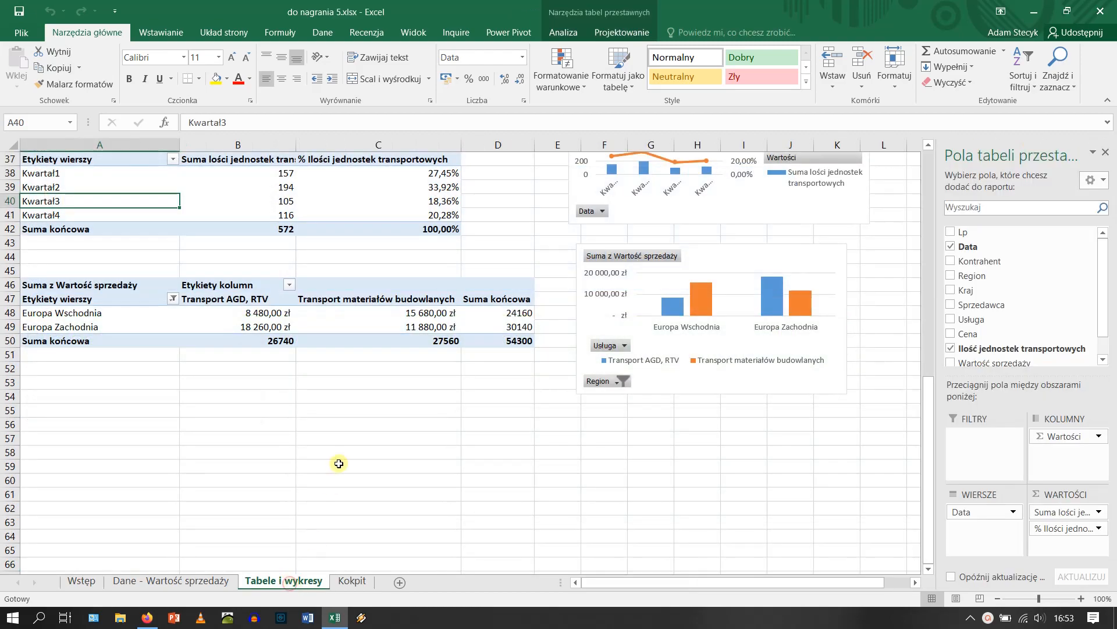
{"action": "scroll", "coordinate": [323, 468], "scroll_direction": "up", "scroll_amount": 12}
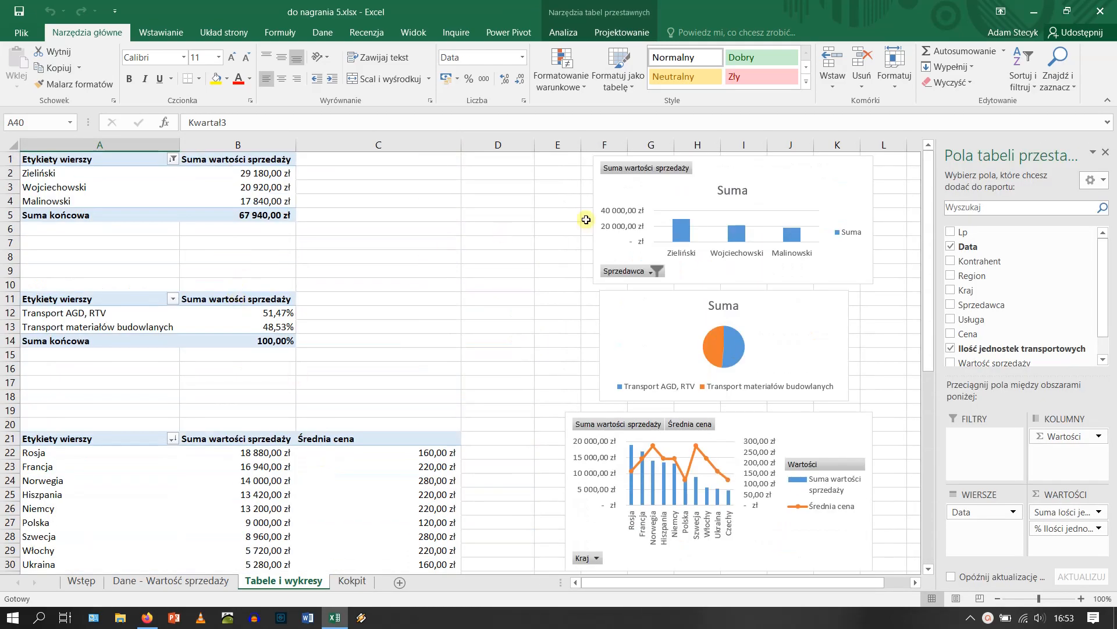
{"action": "scroll", "coordinate": [511, 407], "scroll_direction": "down", "scroll_amount": 2}
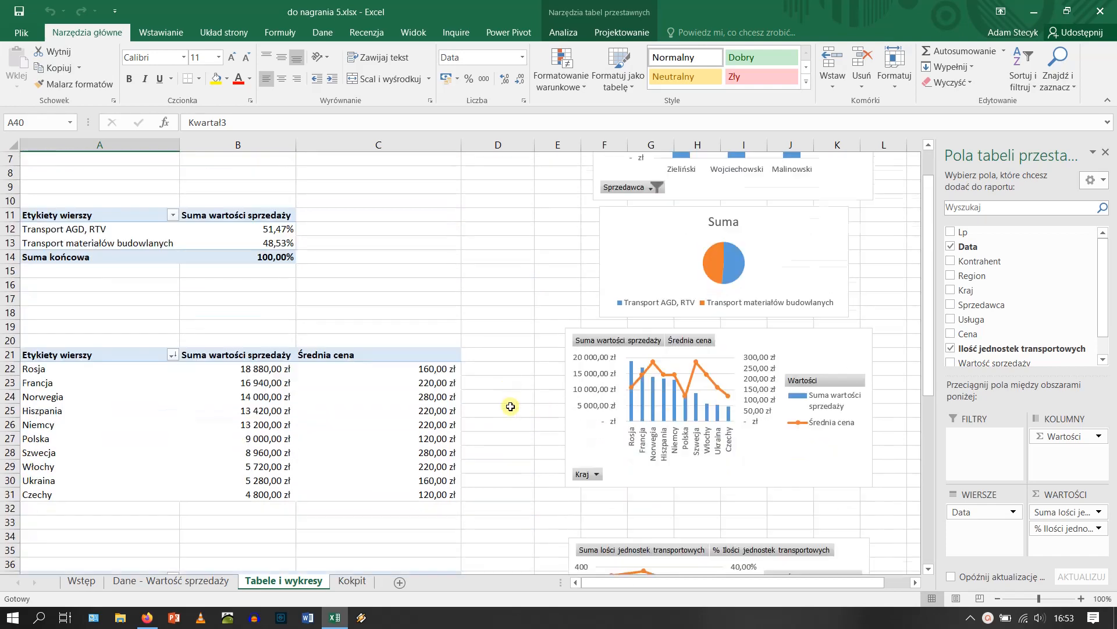
{"action": "scroll", "coordinate": [511, 406], "scroll_direction": "down", "scroll_amount": 5}
{"action": "scroll", "coordinate": [559, 431], "scroll_direction": "down", "scroll_amount": 4}
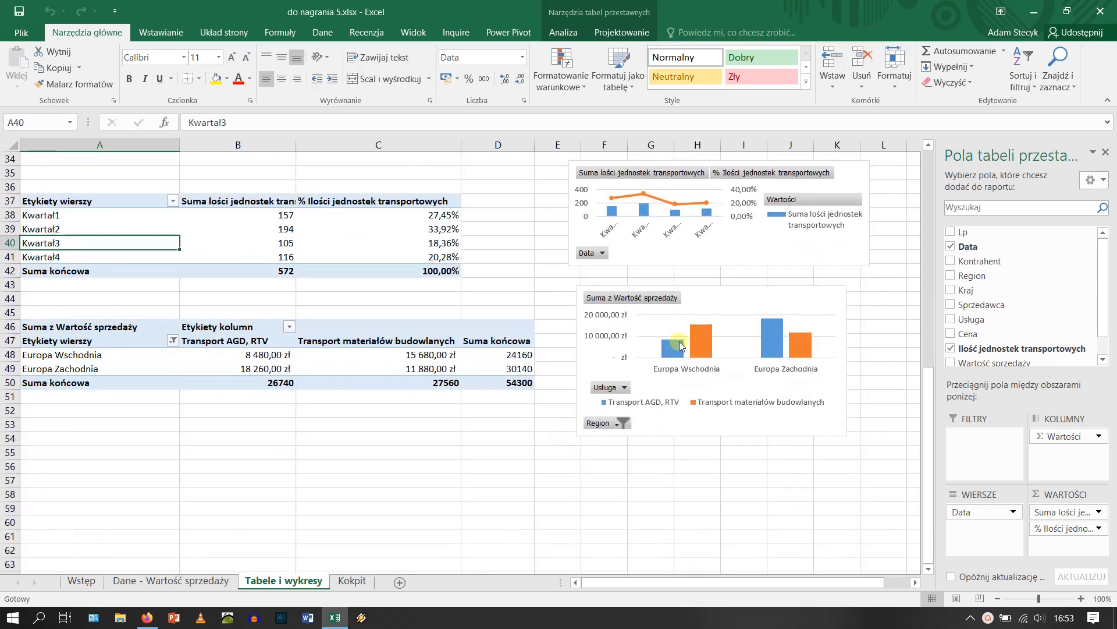
{"action": "left_click", "coordinate": [357, 576]}
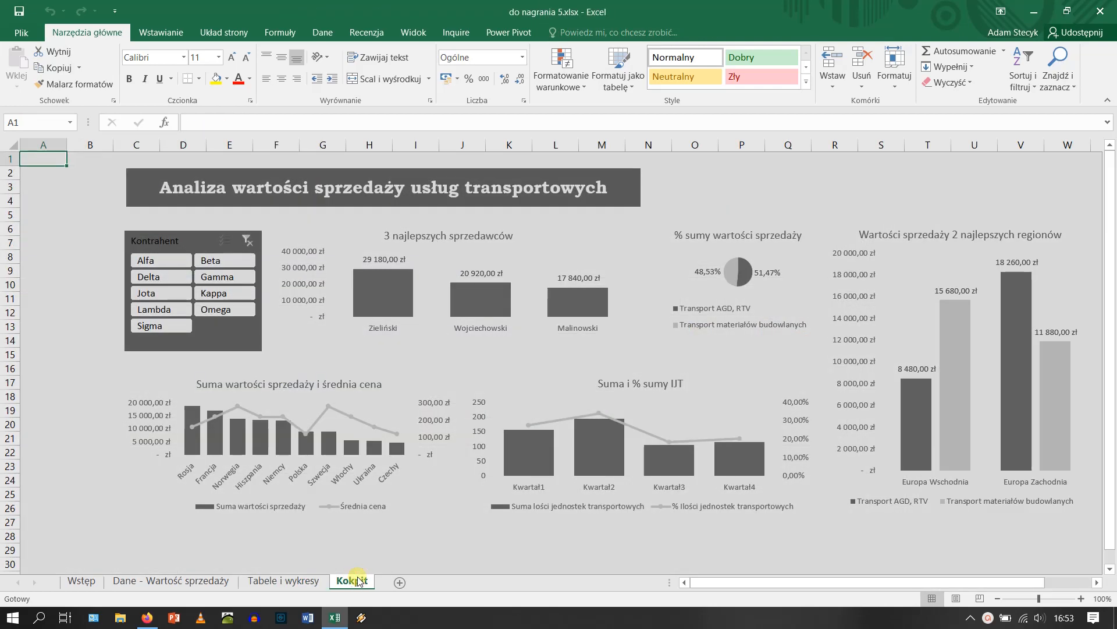
Add a new worksheet and copy all five pivot charts from Tabele i wykresy together.
{"action": "left_click", "coordinate": [401, 581]}
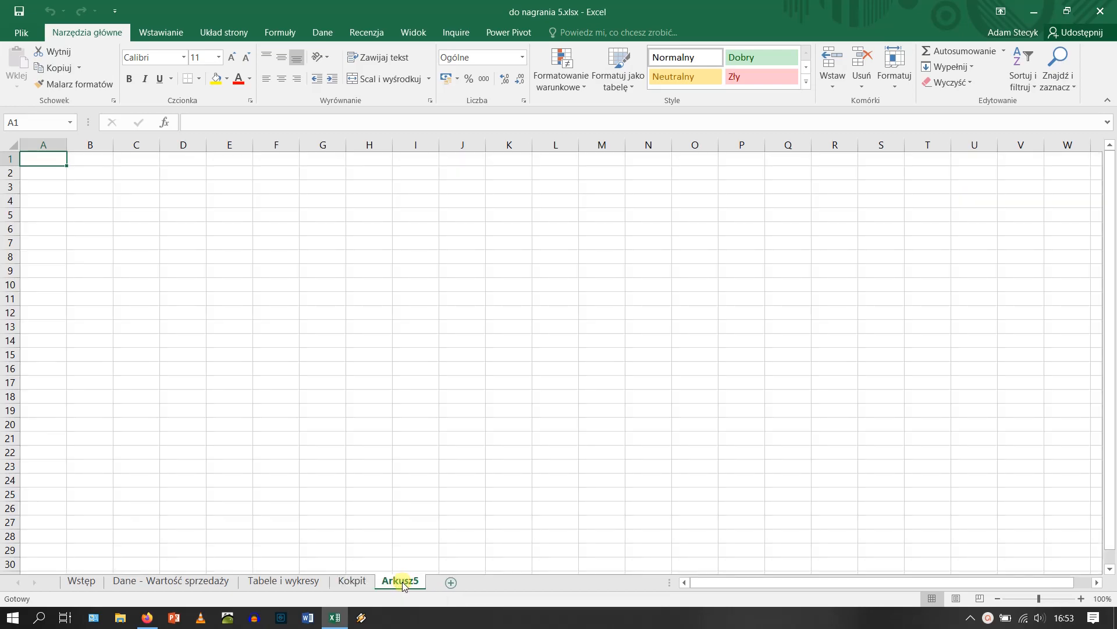
{"action": "left_click", "coordinate": [290, 581]}
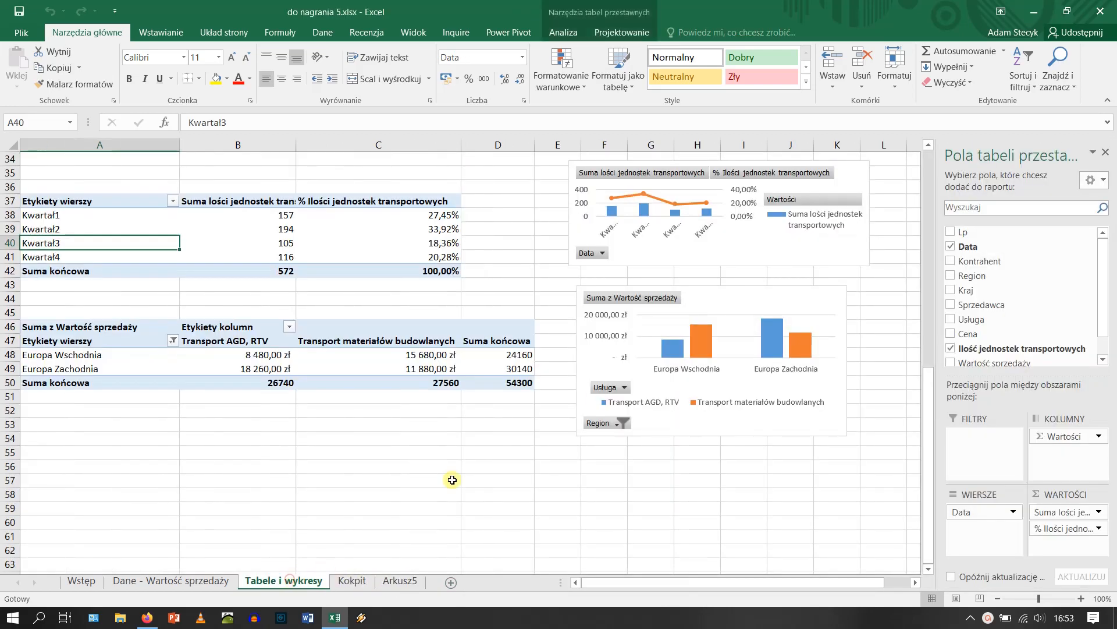
{"action": "left_click", "coordinate": [689, 377]}
{"action": "left_click", "coordinate": [670, 246], "text": "ctrl"}
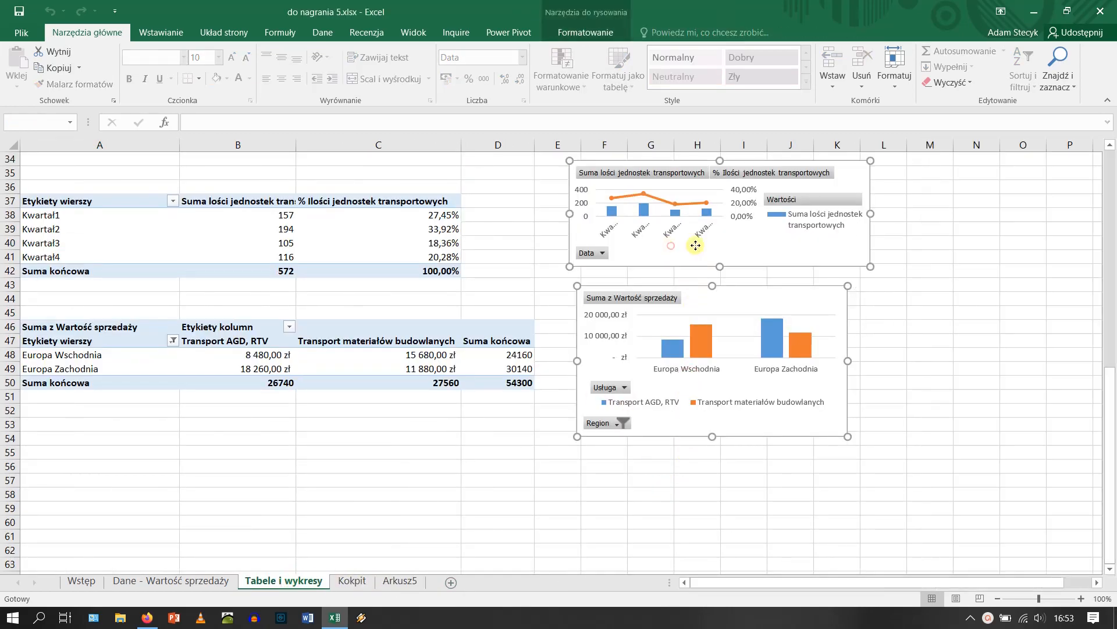
{"action": "left_click_drag", "start_coordinate": [1112, 357], "coordinate": [1112, 239]}
{"action": "left_click", "coordinate": [782, 313], "text": "ctrl"}
{"action": "left_click", "coordinate": [761, 198], "text": "ctrl"}
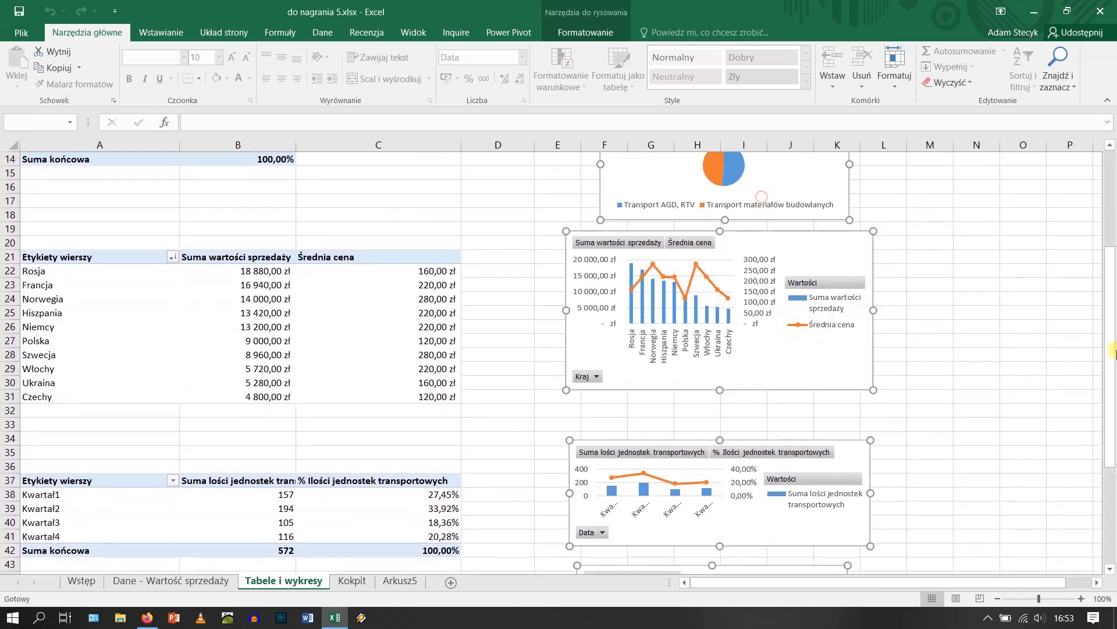
{"action": "left_click_drag", "start_coordinate": [1112, 447], "coordinate": [1113, 353]}
{"action": "left_click", "coordinate": [837, 208], "text": "ctrl"}
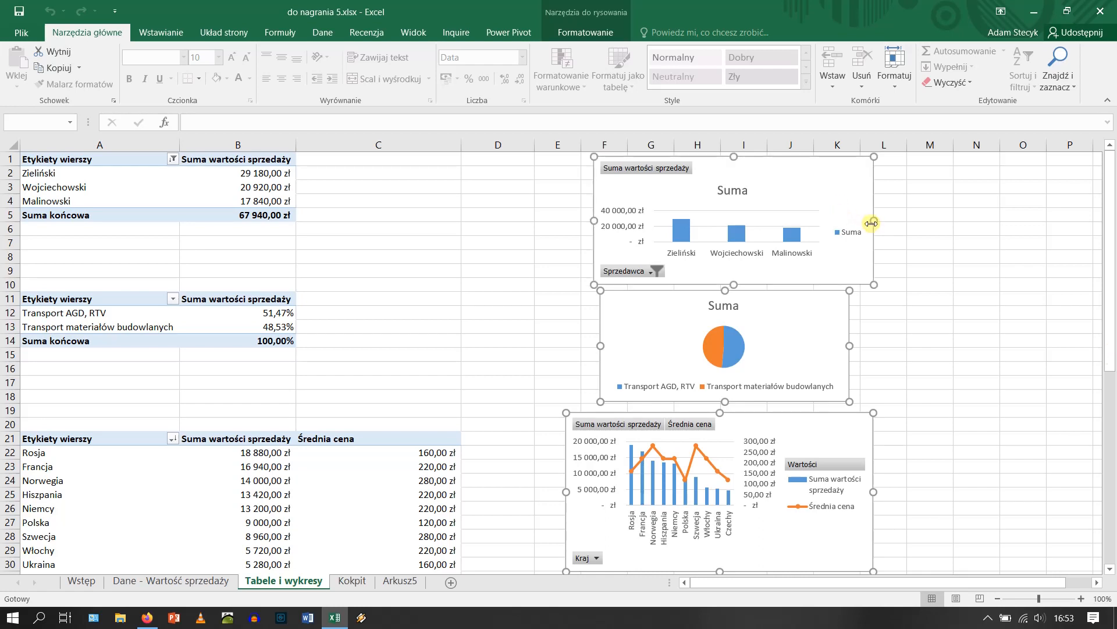
{"action": "key", "text": "ctrl+c"}
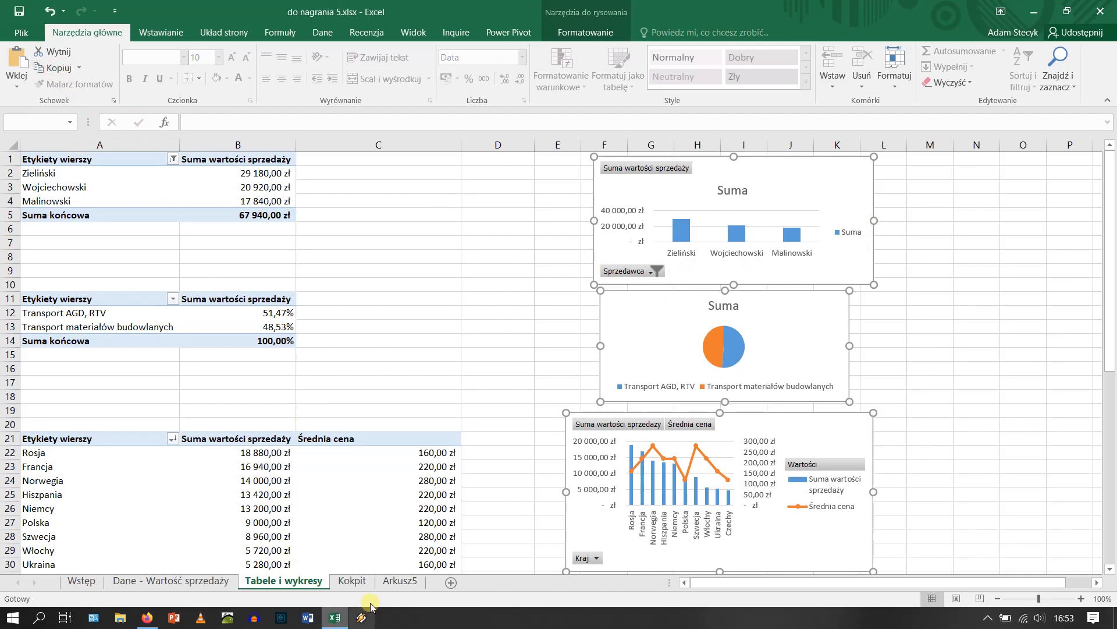
Paste the five copied charts into the new blank worksheet and deselect them.
{"action": "left_click", "coordinate": [394, 582]}
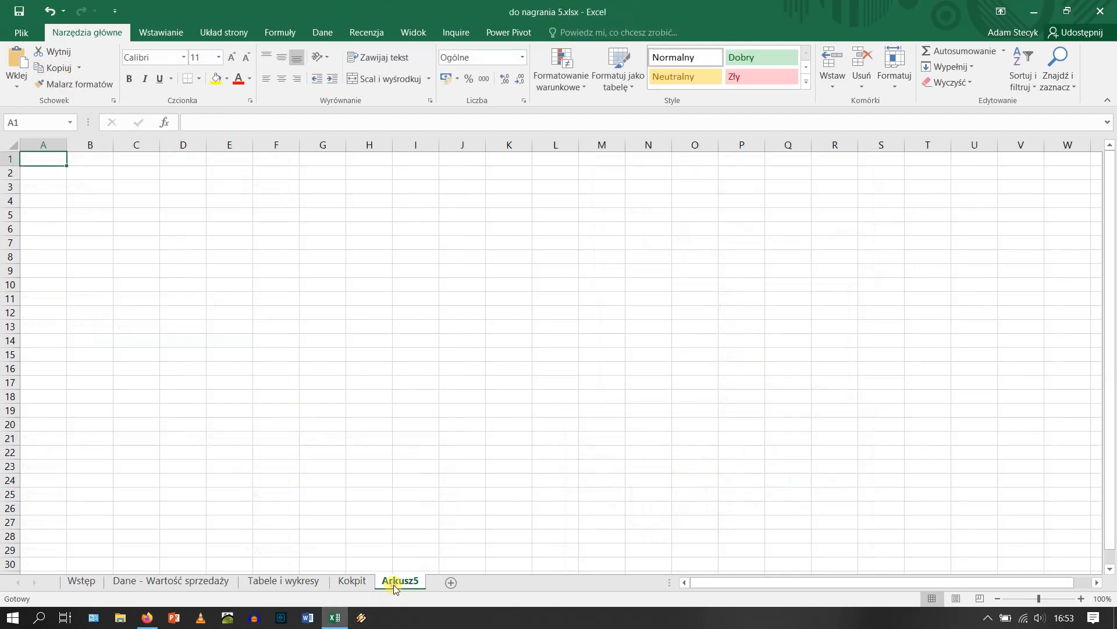
{"action": "left_click", "coordinate": [16, 58]}
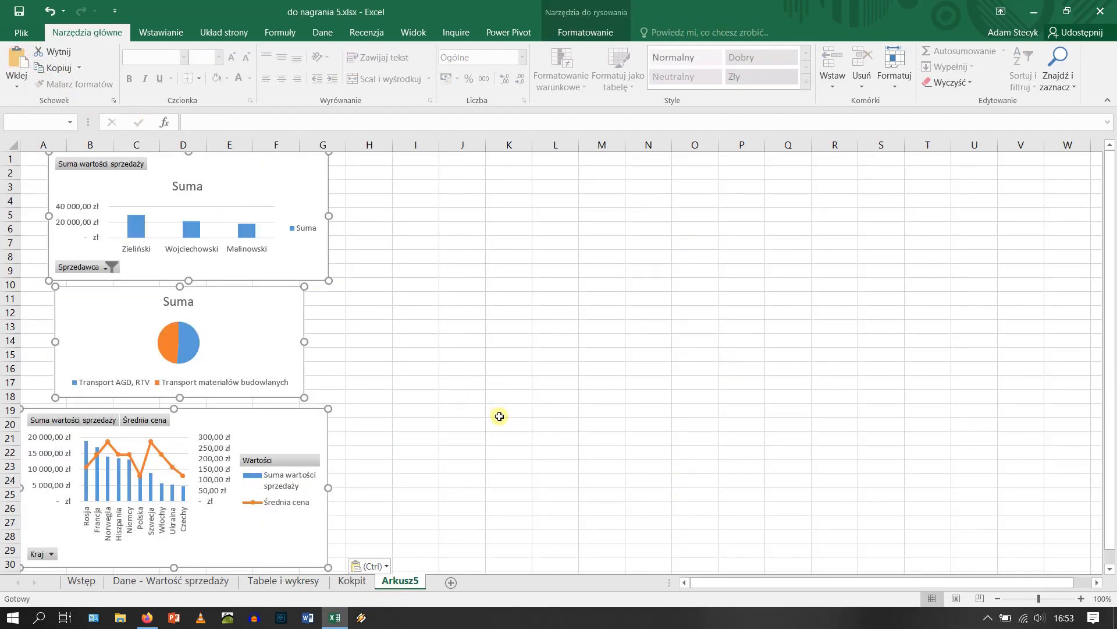
{"action": "left_click", "coordinate": [586, 34]}
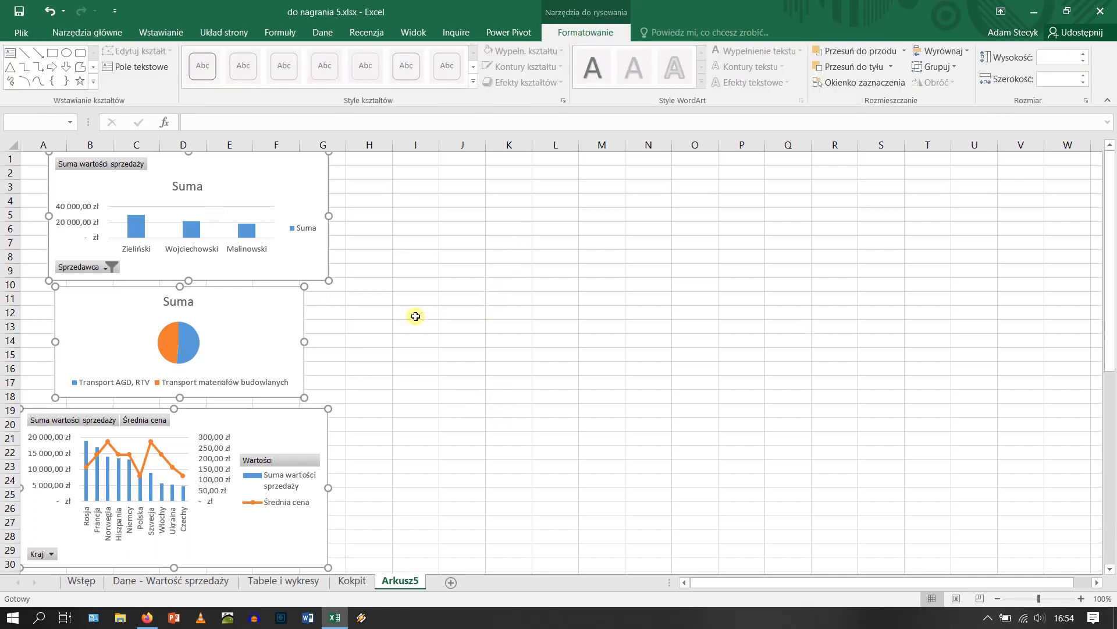
{"action": "left_click", "coordinate": [434, 300]}
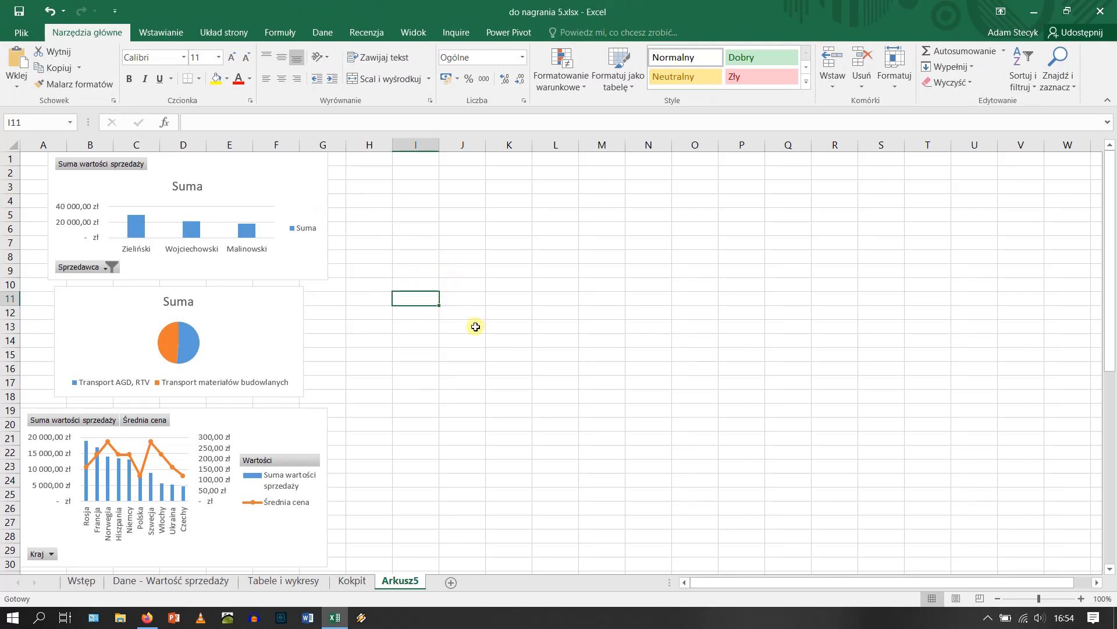
Arrange the salesperson chart and the services pie chart side by side from row 4, with the country combo chart below the salesperson chart.
{"action": "left_click", "coordinate": [282, 179]}
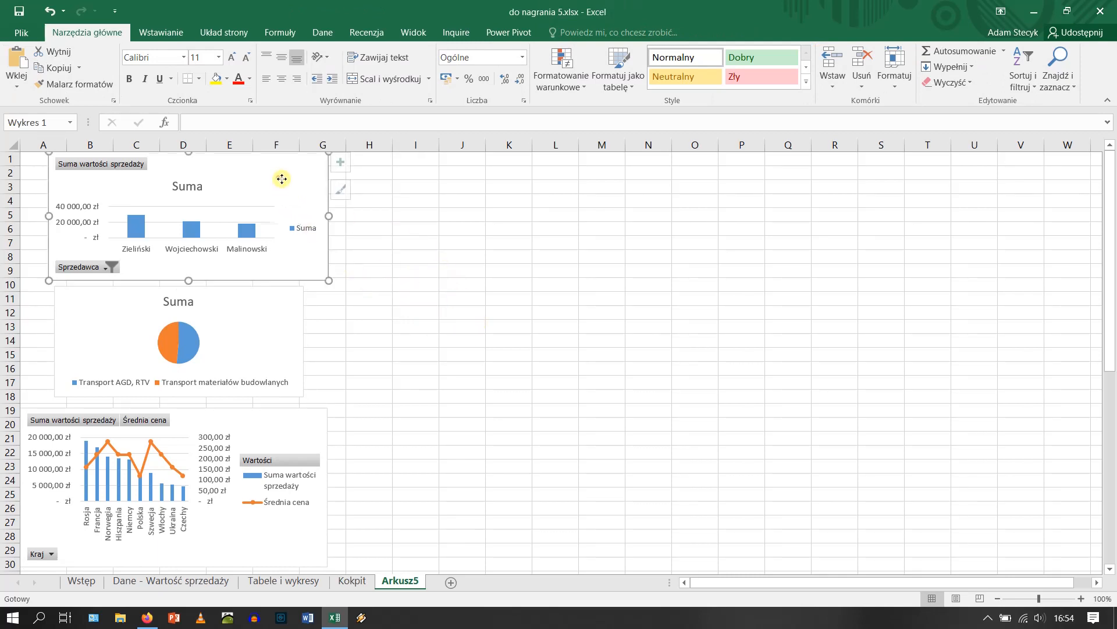
{"action": "left_click_drag", "start_coordinate": [281, 178], "coordinate": [454, 221]}
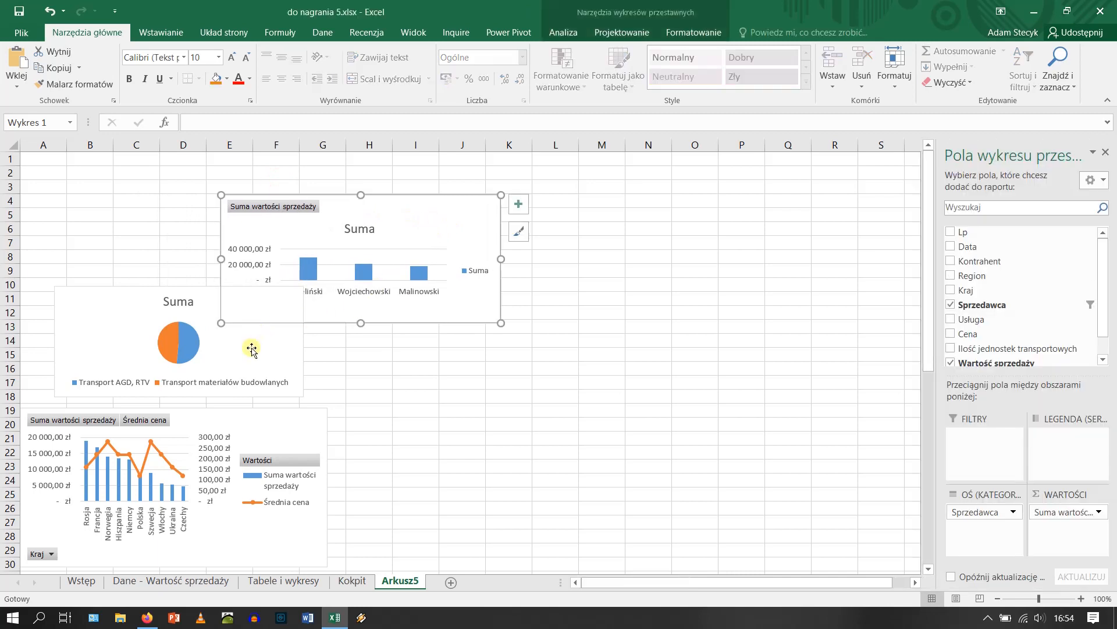
{"action": "left_click_drag", "start_coordinate": [251, 348], "coordinate": [714, 257]}
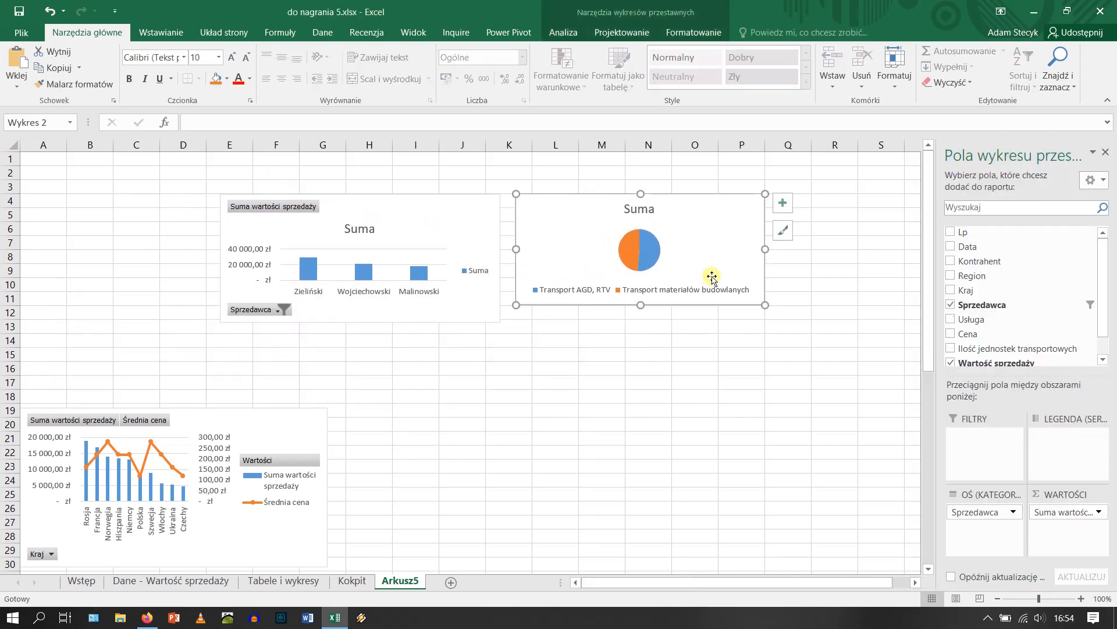
{"action": "left_click_drag", "start_coordinate": [293, 428], "coordinate": [474, 365]}
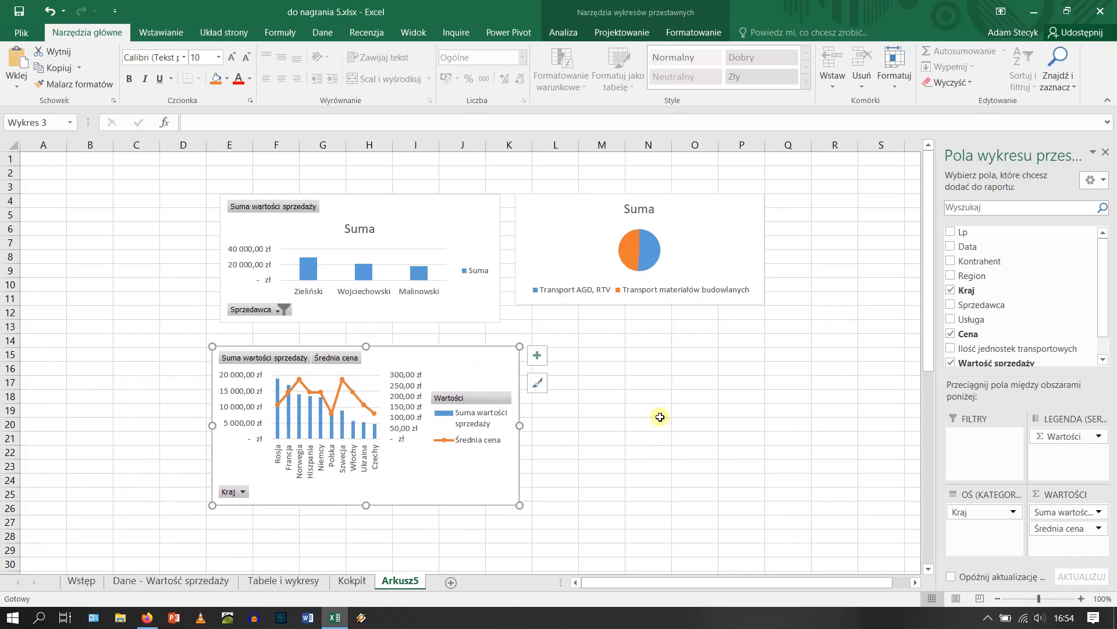
Place the quarterly transport units chart beside the country chart, with the regional sales chart below it.
{"action": "scroll", "coordinate": [640, 418], "scroll_direction": "down", "scroll_amount": 3}
{"action": "scroll", "coordinate": [337, 501], "scroll_direction": "down", "scroll_amount": 2}
{"action": "left_click_drag", "start_coordinate": [344, 430], "coordinate": [851, 177]}
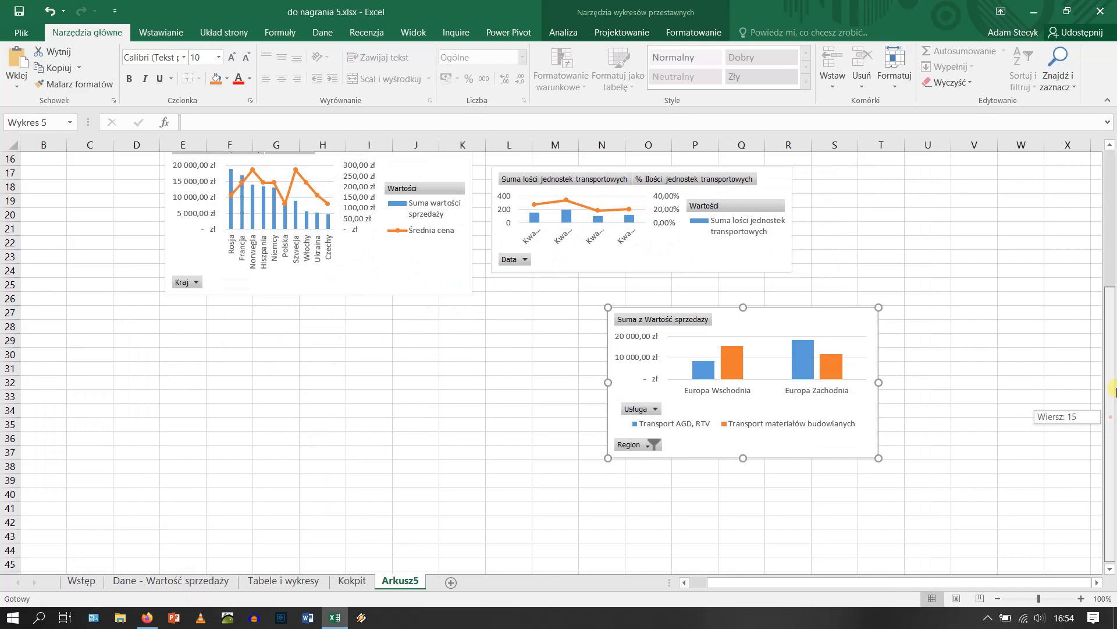
Move the regional sales chart to the right of the pie chart and stretch it upward to row 3.
{"action": "scroll", "coordinate": [861, 433], "scroll_direction": "up", "scroll_amount": 3}
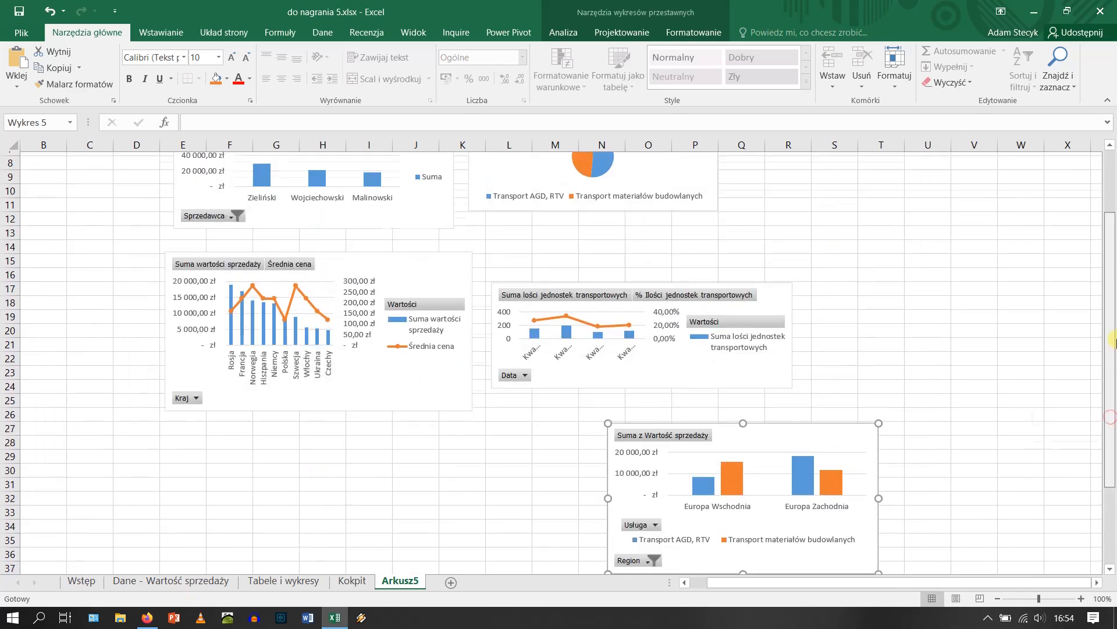
{"action": "left_click_drag", "start_coordinate": [840, 443], "coordinate": [991, 272]}
{"action": "scroll", "coordinate": [977, 273], "scroll_direction": "up", "scroll_amount": 3}
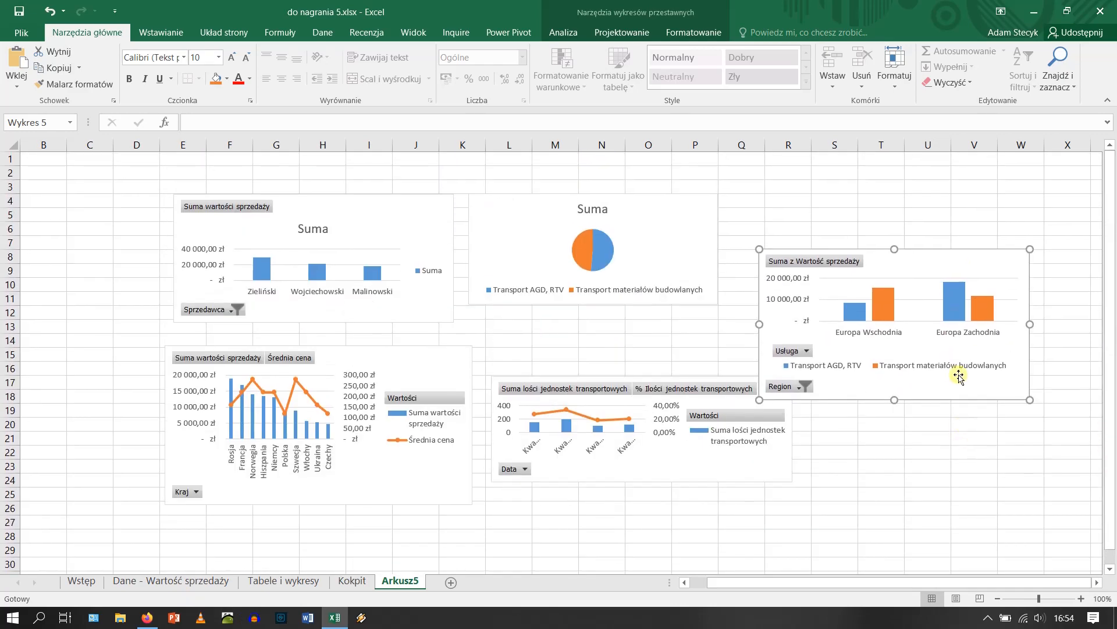
{"action": "left_click_drag", "start_coordinate": [823, 262], "coordinate": [826, 199]}
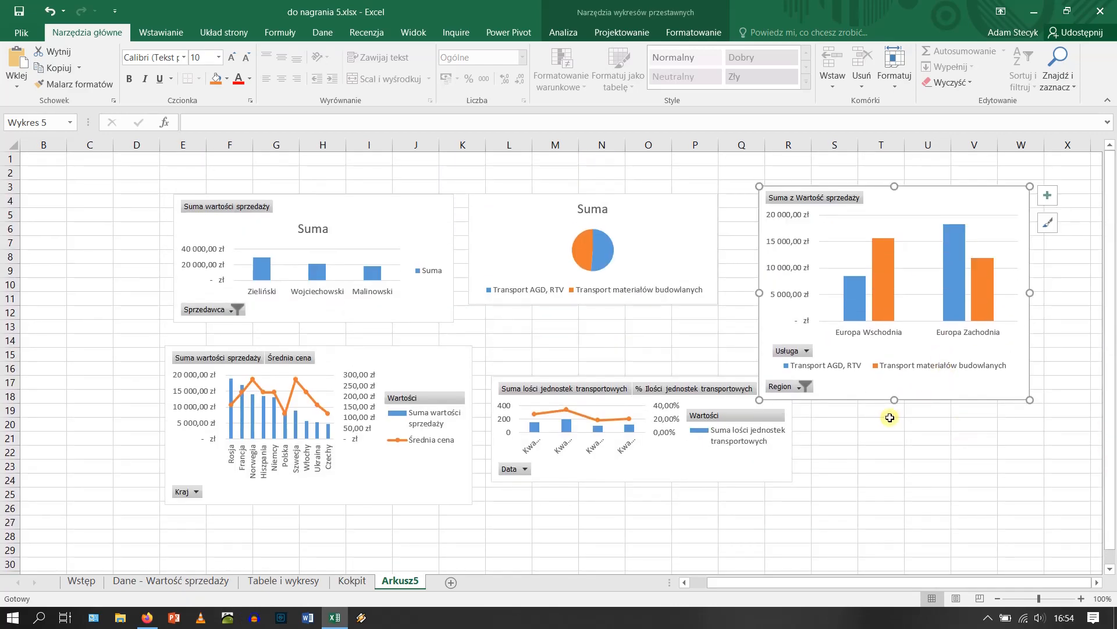
Shorten the regional sales chart to row 15 and hide all field buttons on the salesperson, regional, quarterly units and country charts.
{"action": "left_click_drag", "start_coordinate": [895, 401], "coordinate": [894, 361]}
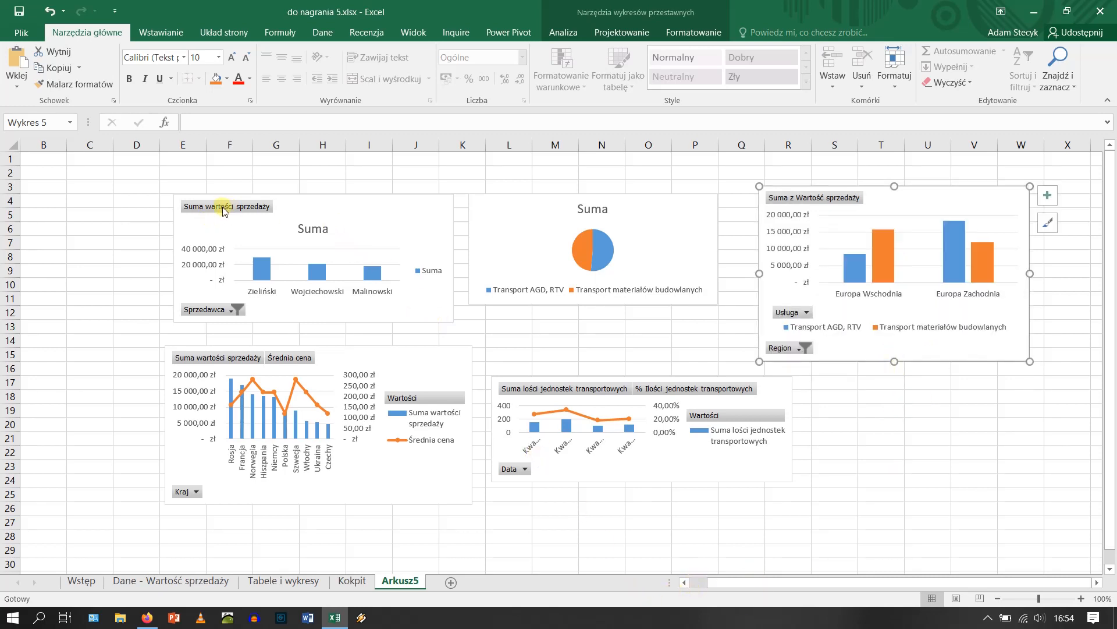
{"action": "left_click", "coordinate": [376, 220]}
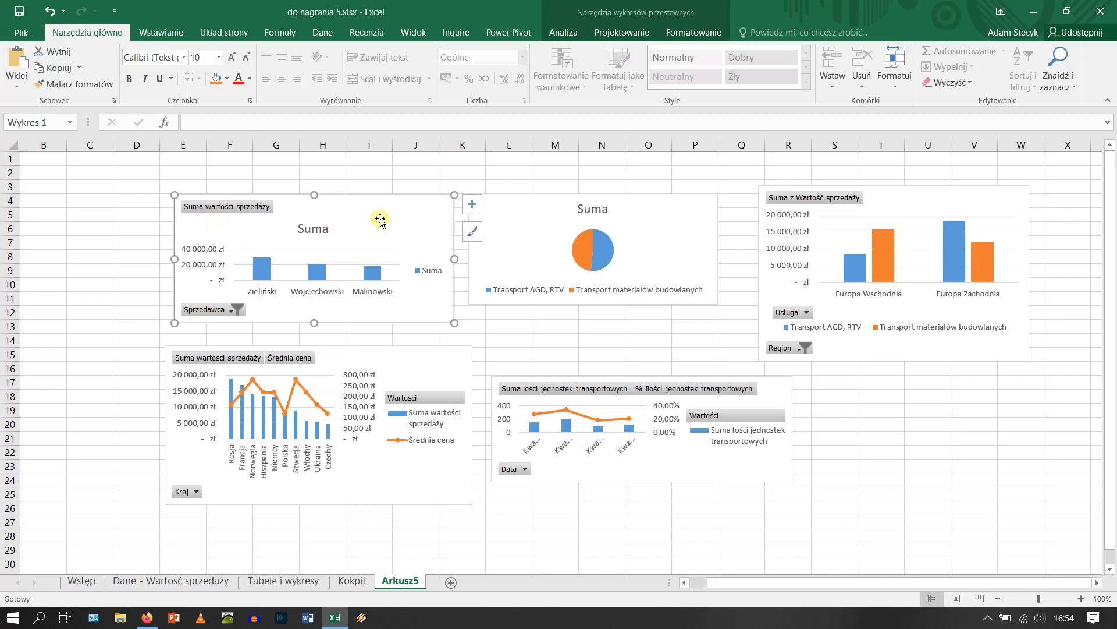
{"action": "left_click", "coordinate": [563, 33]}
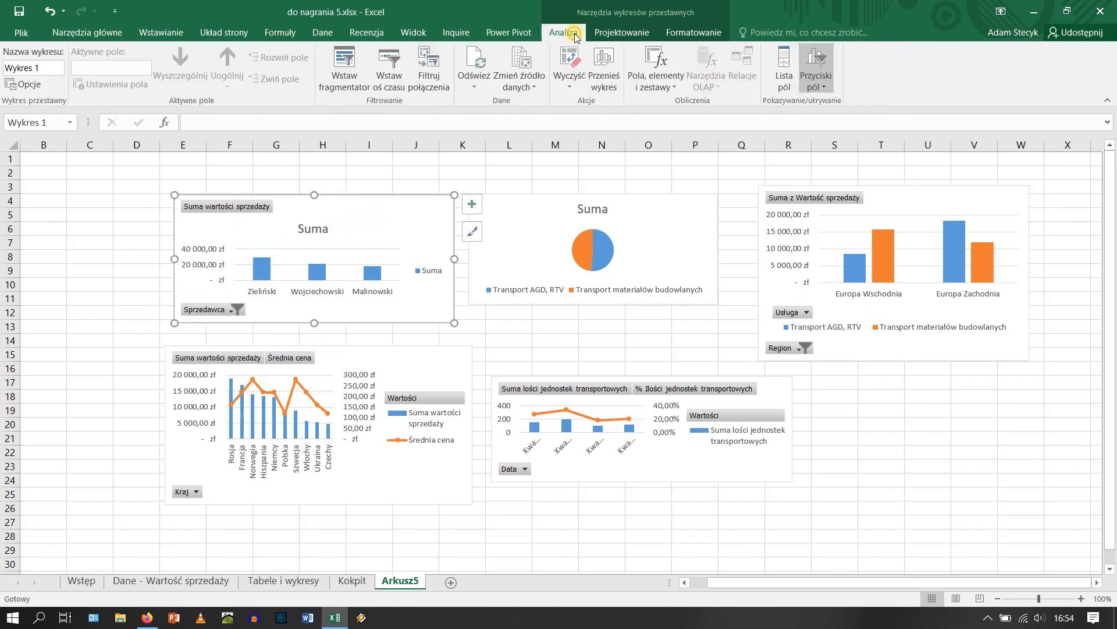
{"action": "left_click", "coordinate": [817, 66]}
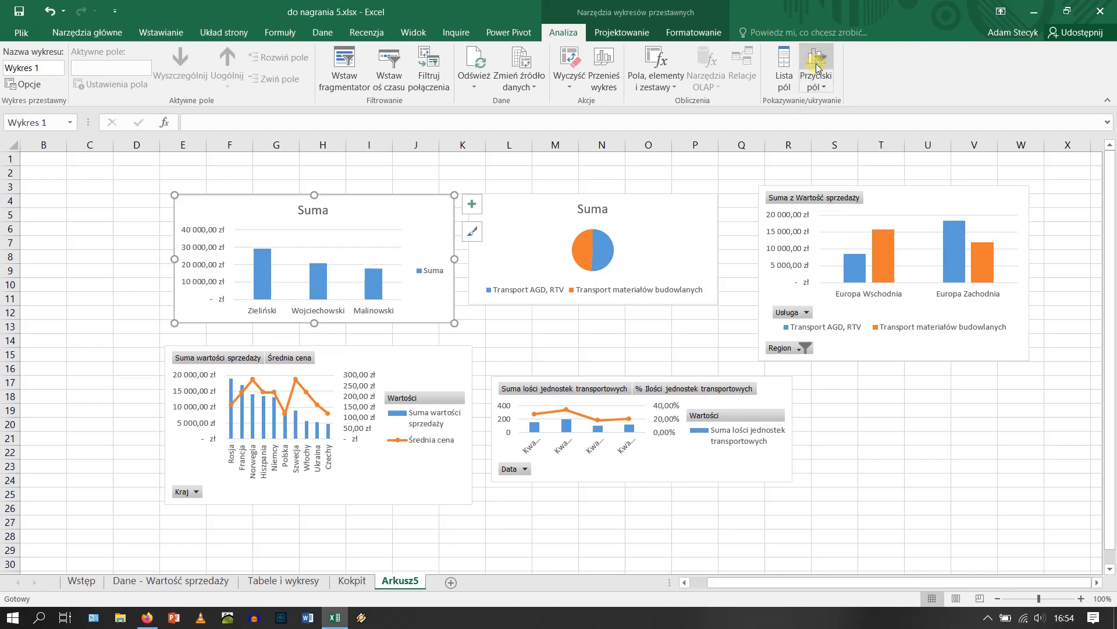
{"action": "left_click", "coordinate": [944, 195]}
{"action": "left_click", "coordinate": [818, 87]}
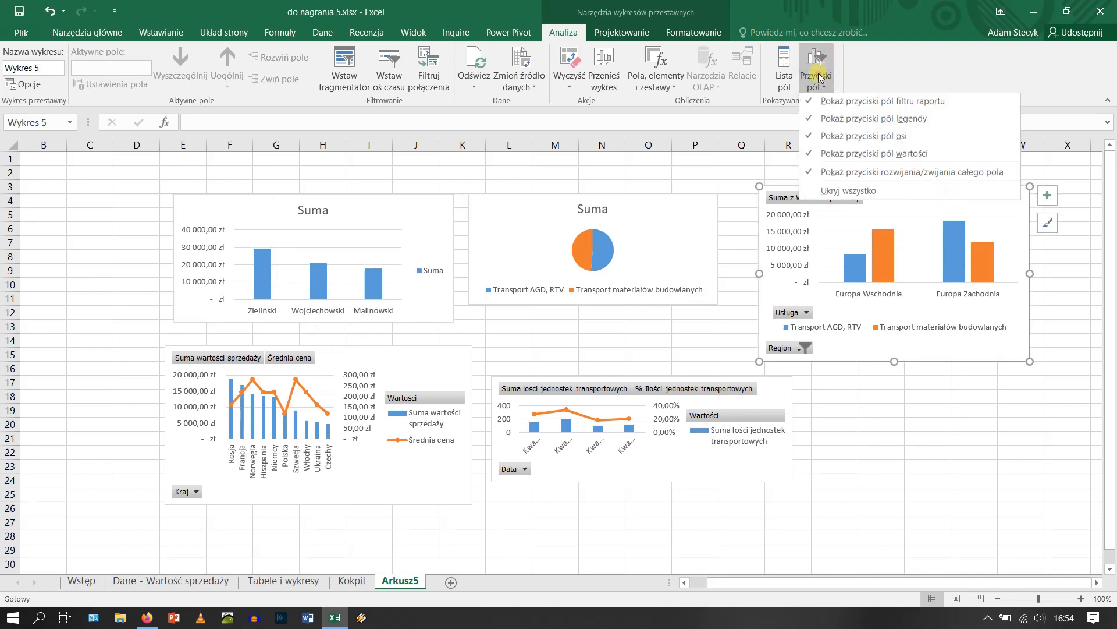
{"action": "left_click", "coordinate": [816, 61]}
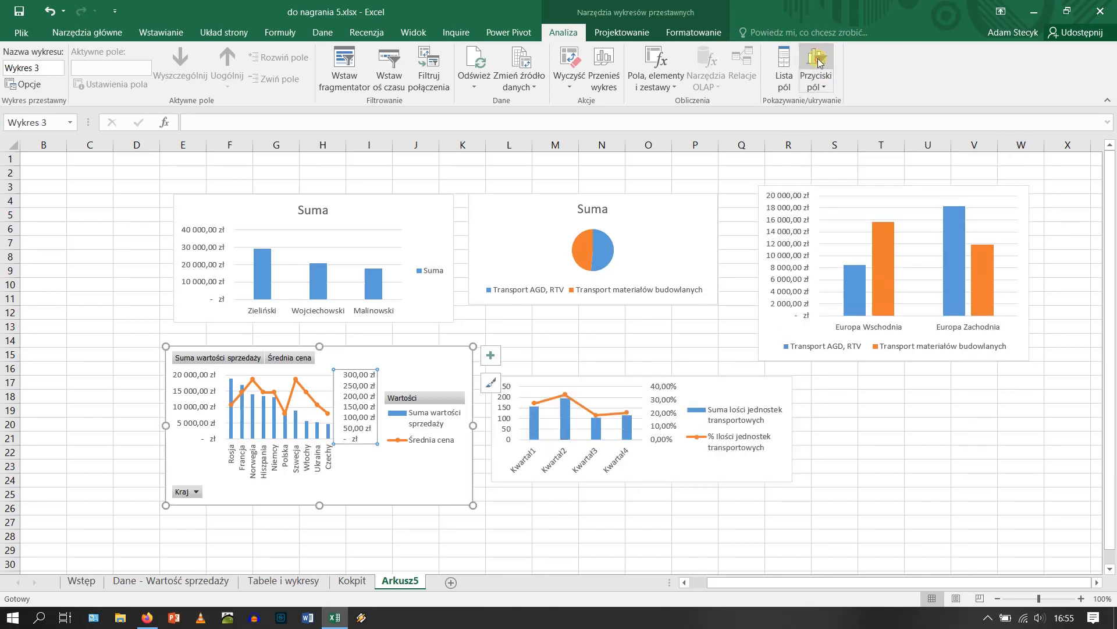
{"action": "left_click", "coordinate": [818, 61]}
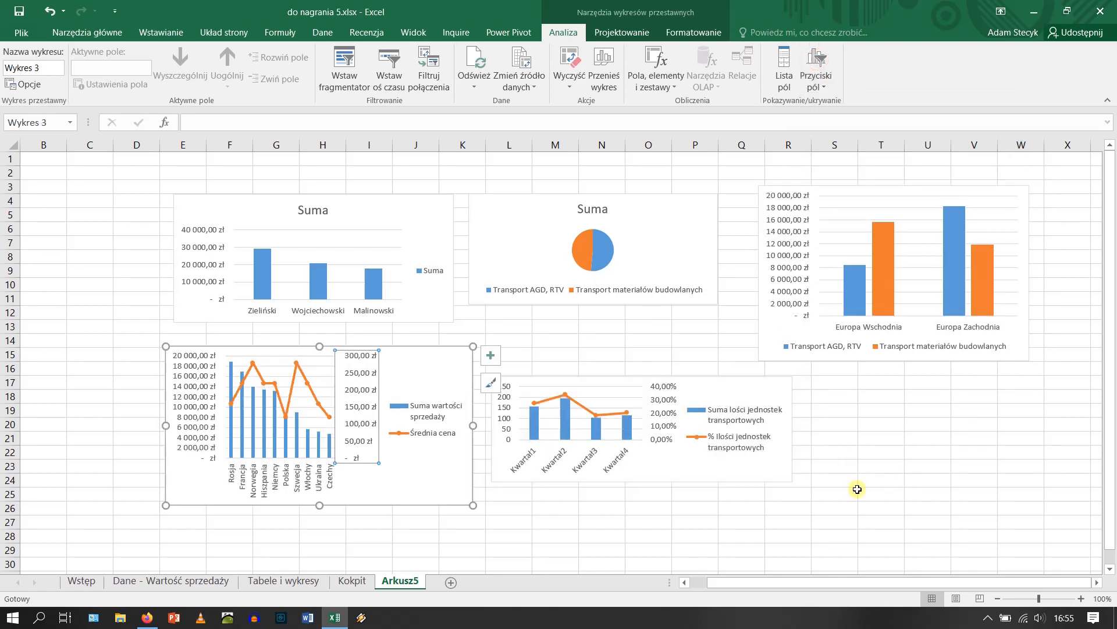
{"action": "left_click", "coordinate": [736, 510]}
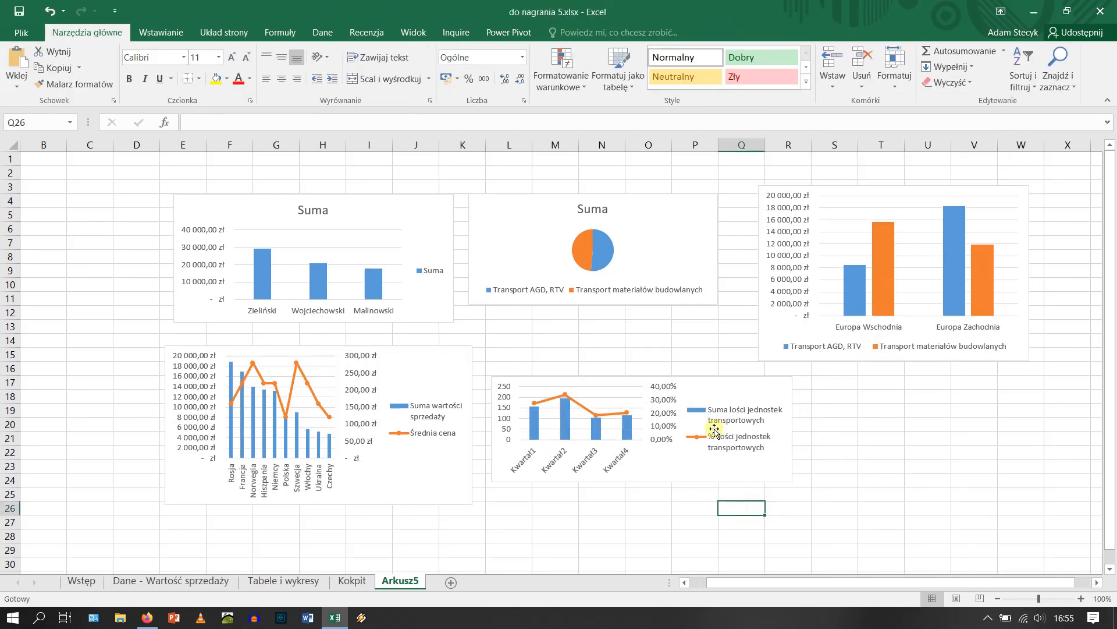
Stretch the quarterly units chart to span rows 15 to 25 and extend the regional sales chart down to row 25.
{"action": "left_click", "coordinate": [679, 392]}
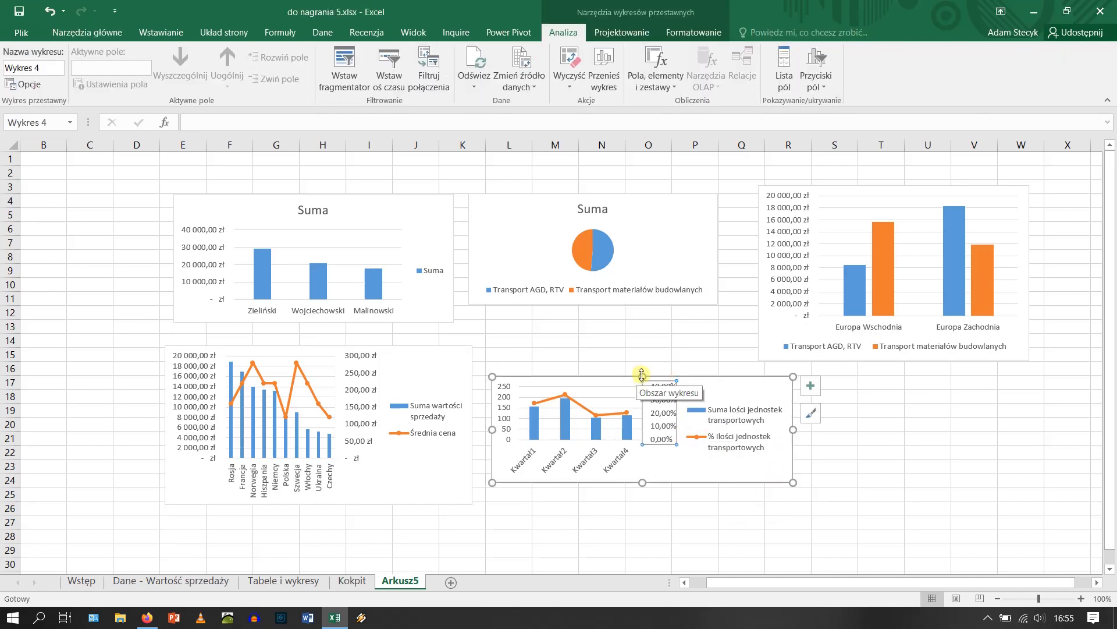
{"action": "left_click_drag", "start_coordinate": [642, 376], "coordinate": [643, 347]}
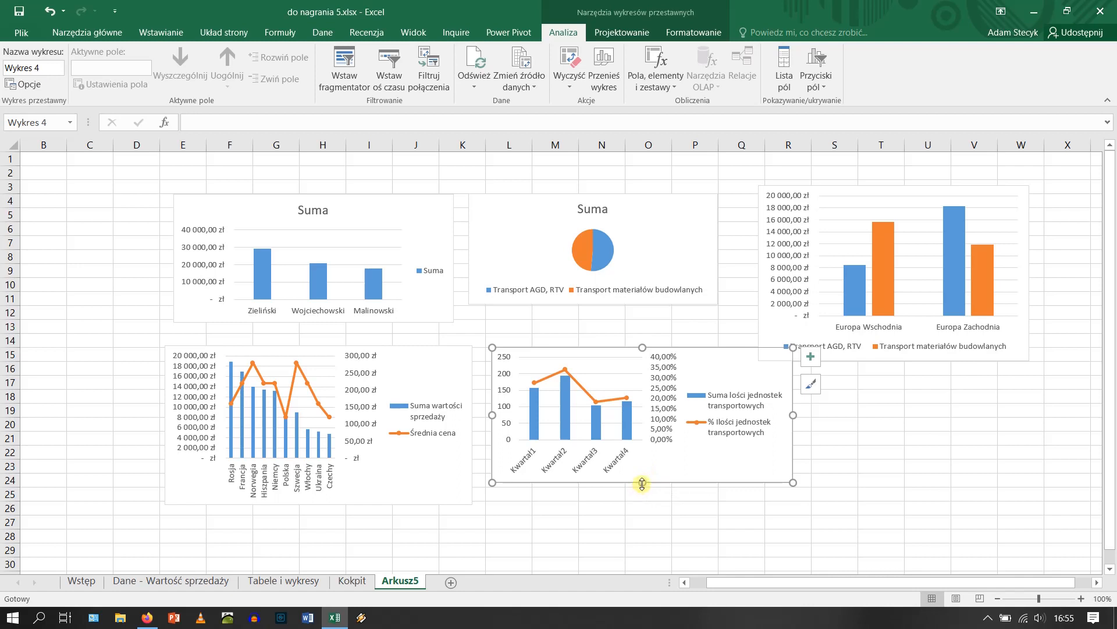
{"action": "left_click_drag", "start_coordinate": [642, 483], "coordinate": [643, 490]}
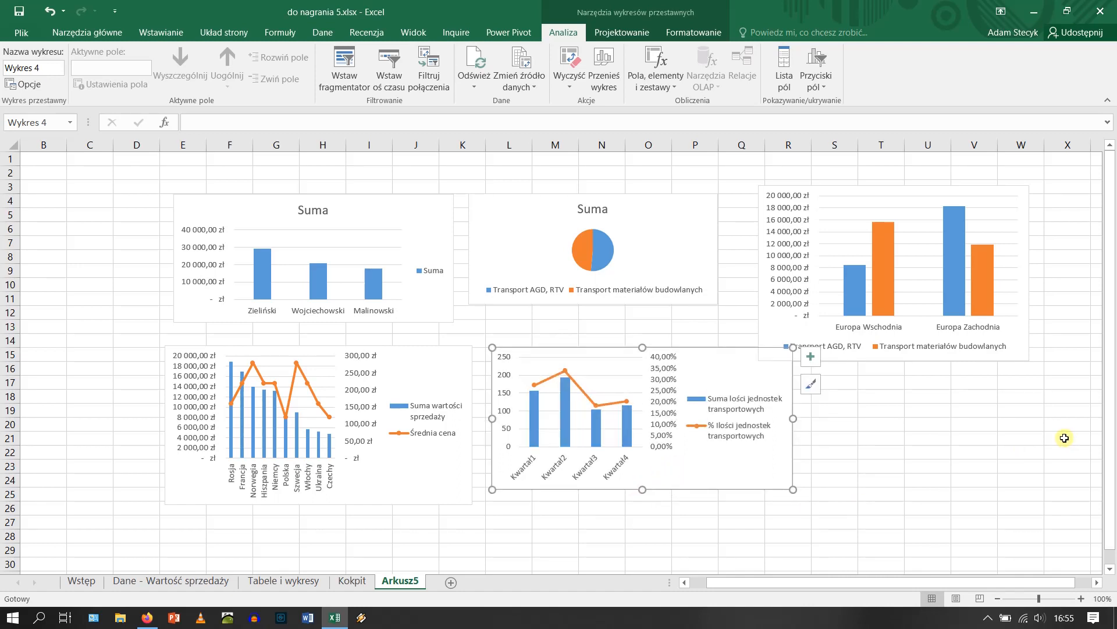
{"action": "left_click", "coordinate": [959, 348]}
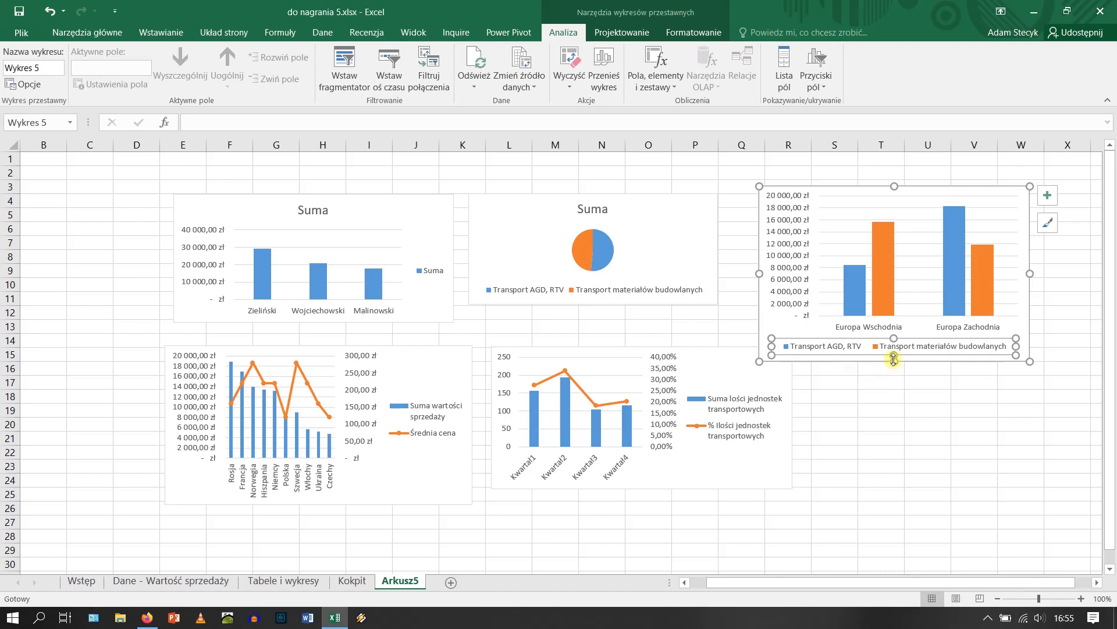
{"action": "left_click_drag", "start_coordinate": [894, 360], "coordinate": [895, 501]}
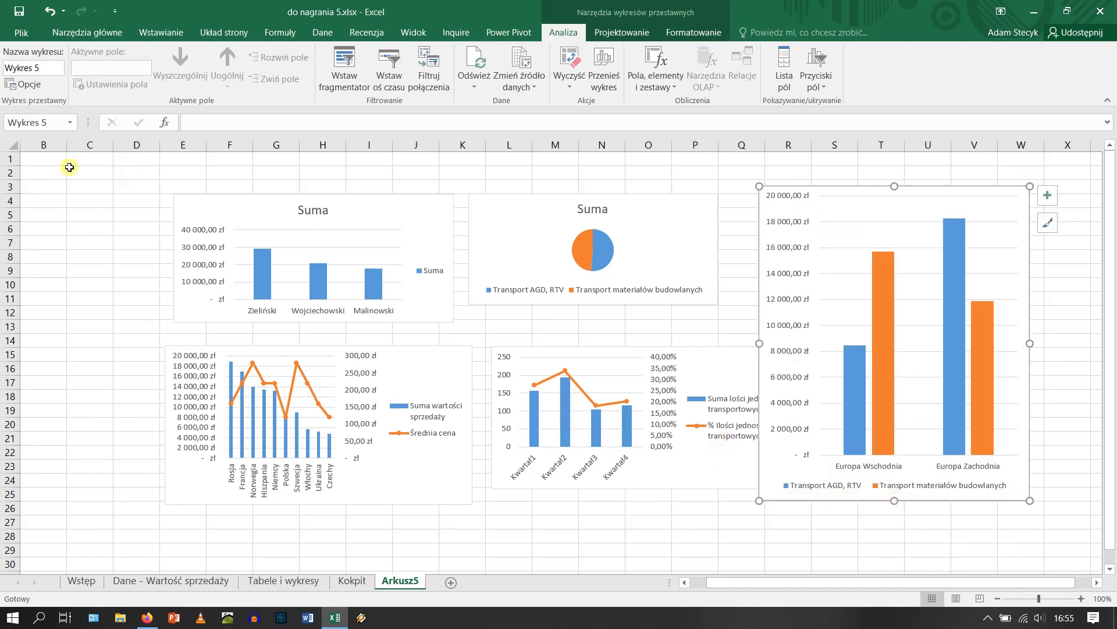
Fill the whole worksheet with a light gray background colour and deselect the cells.
{"action": "left_click", "coordinate": [15, 145]}
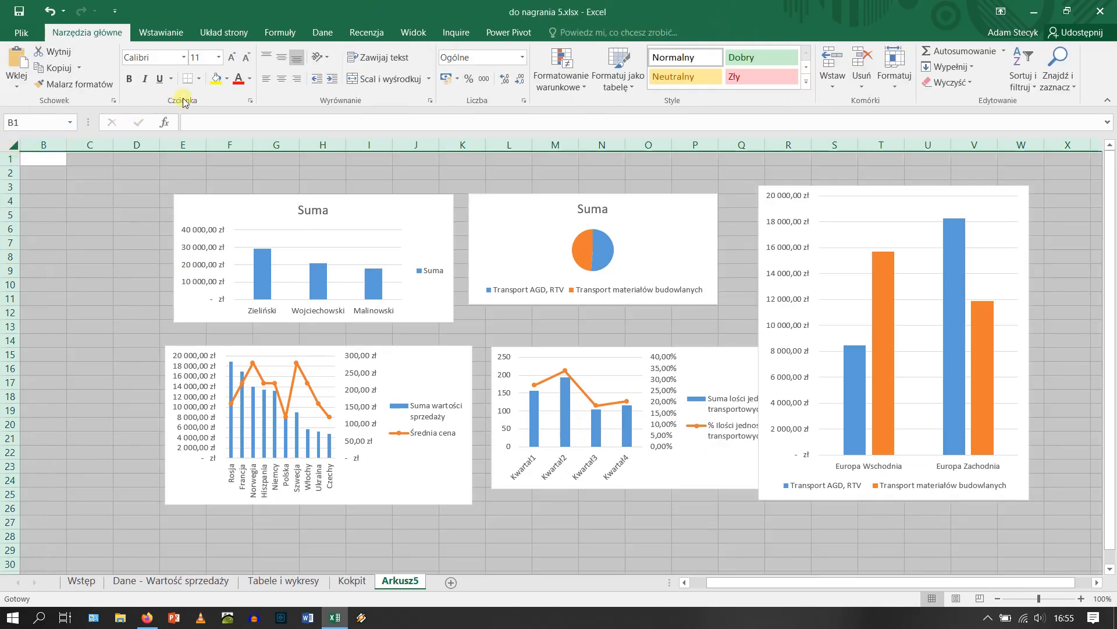
{"action": "left_click", "coordinate": [227, 78]}
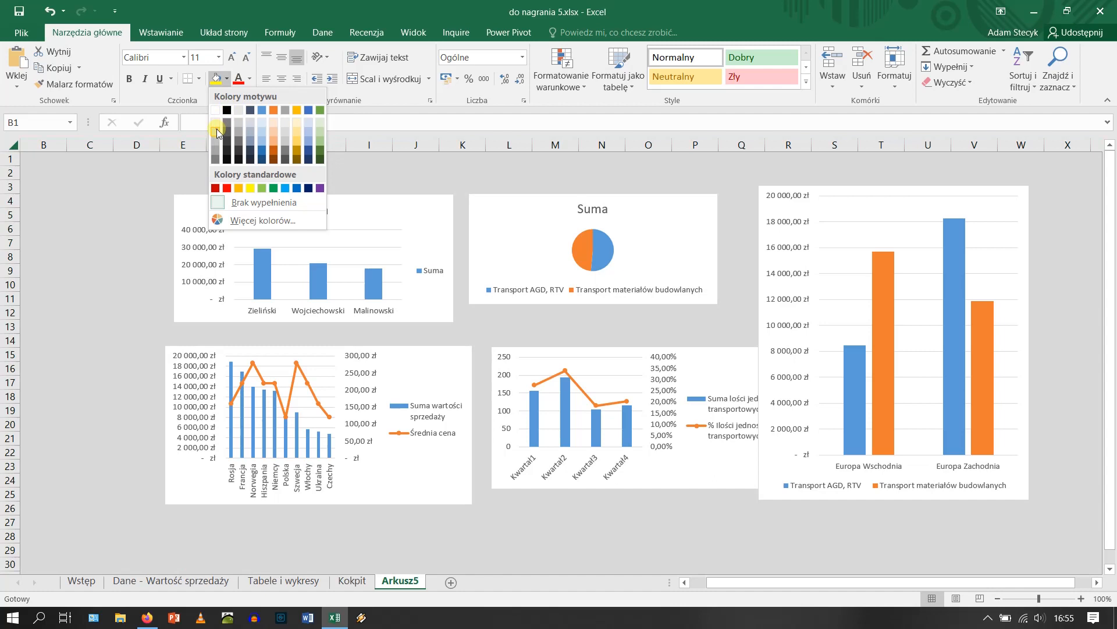
{"action": "left_click", "coordinate": [216, 133]}
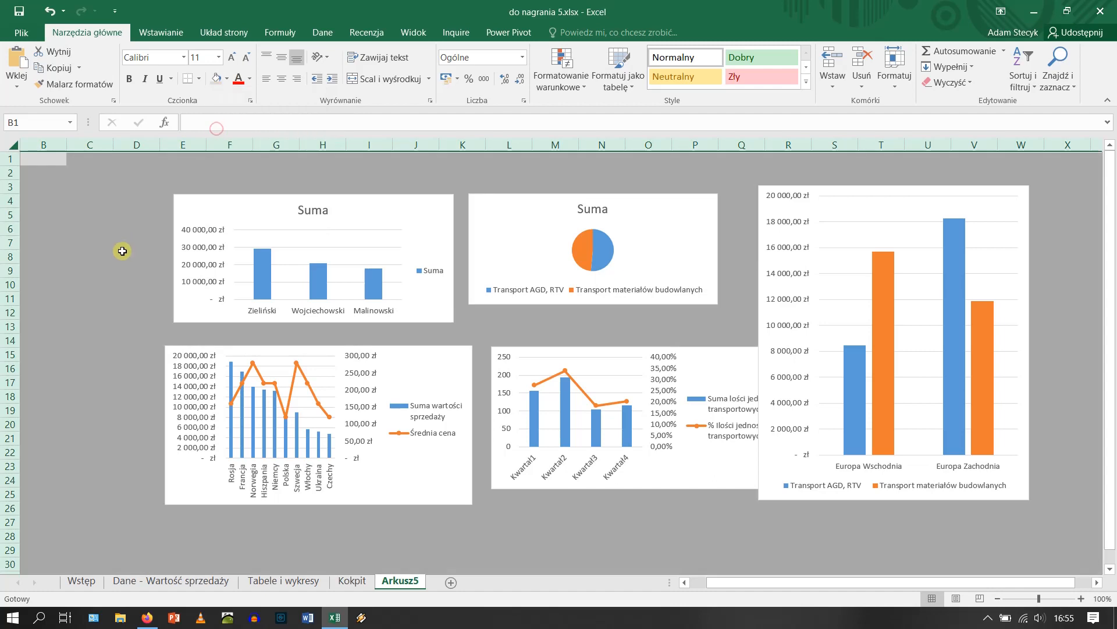
{"action": "left_click", "coordinate": [108, 256]}
Set the background of all five charts to no fill.
{"action": "left_click", "coordinate": [379, 201]}
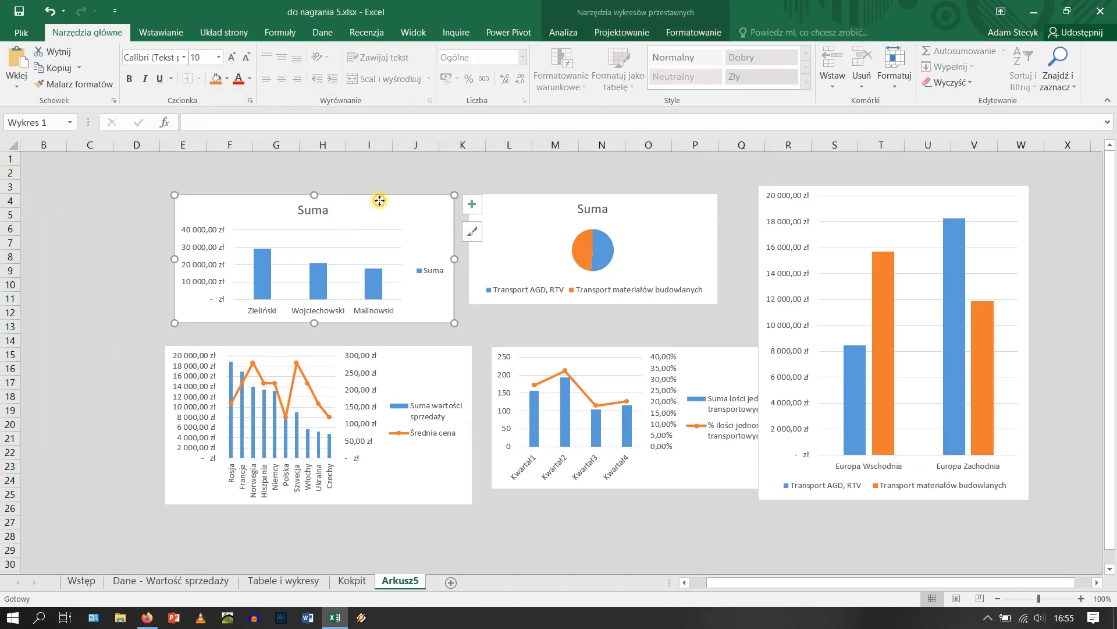
{"action": "left_click", "coordinate": [227, 78]}
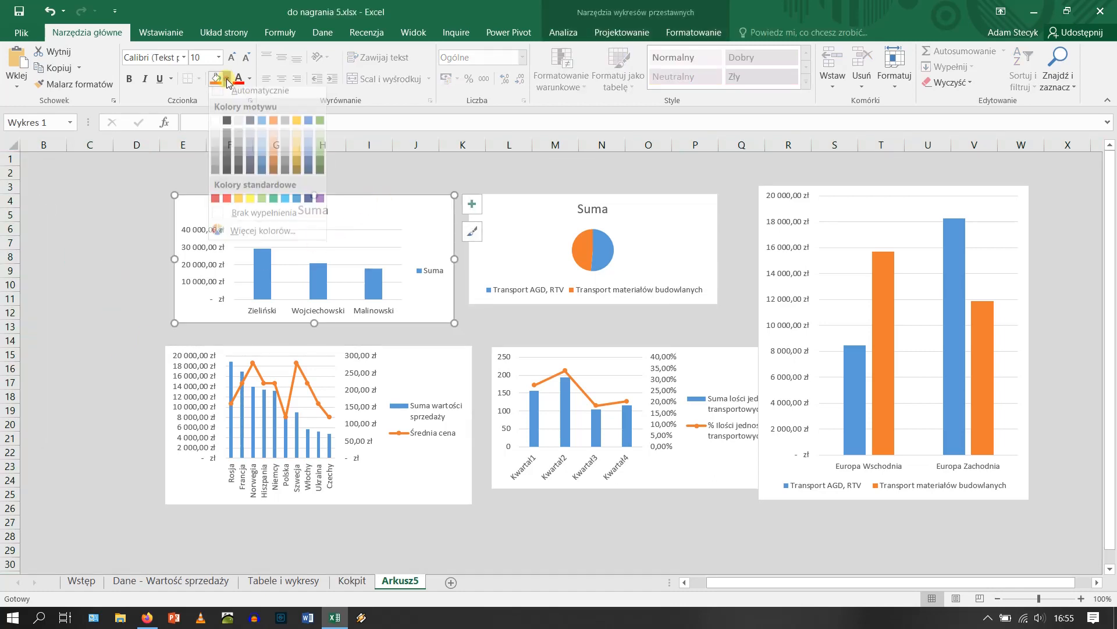
{"action": "left_click", "coordinate": [230, 220]}
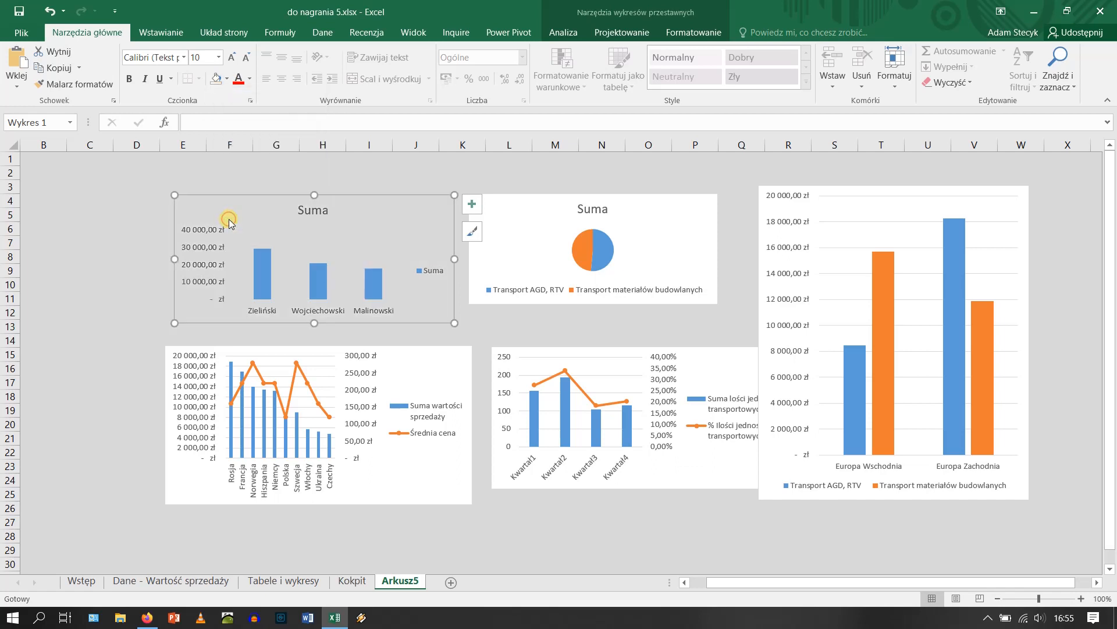
{"action": "left_click", "coordinate": [546, 204]}
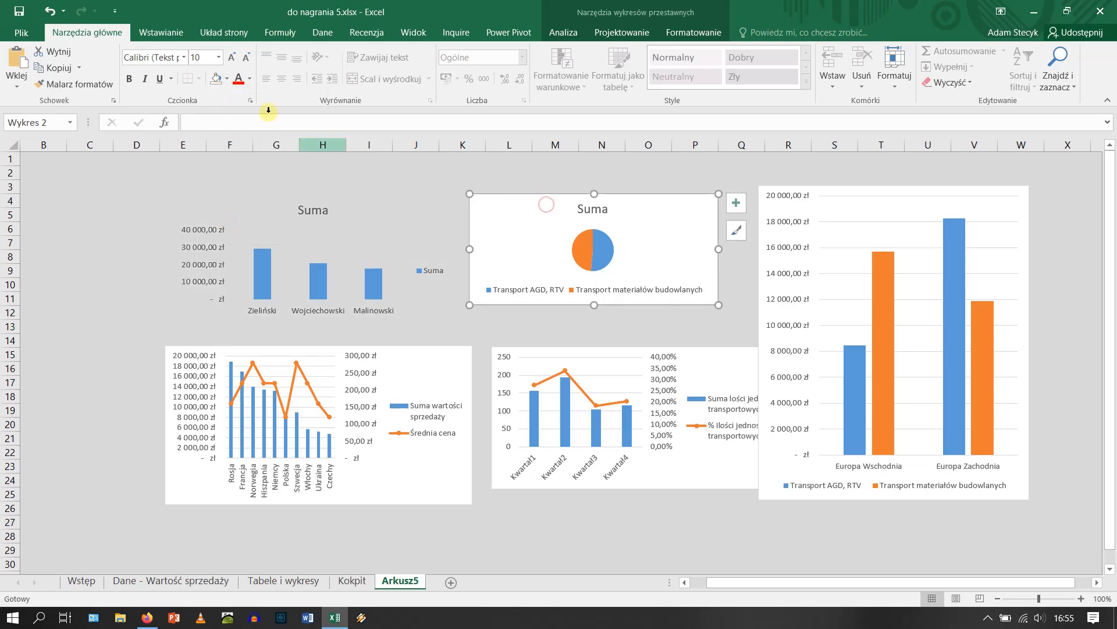
{"action": "left_click", "coordinate": [217, 79]}
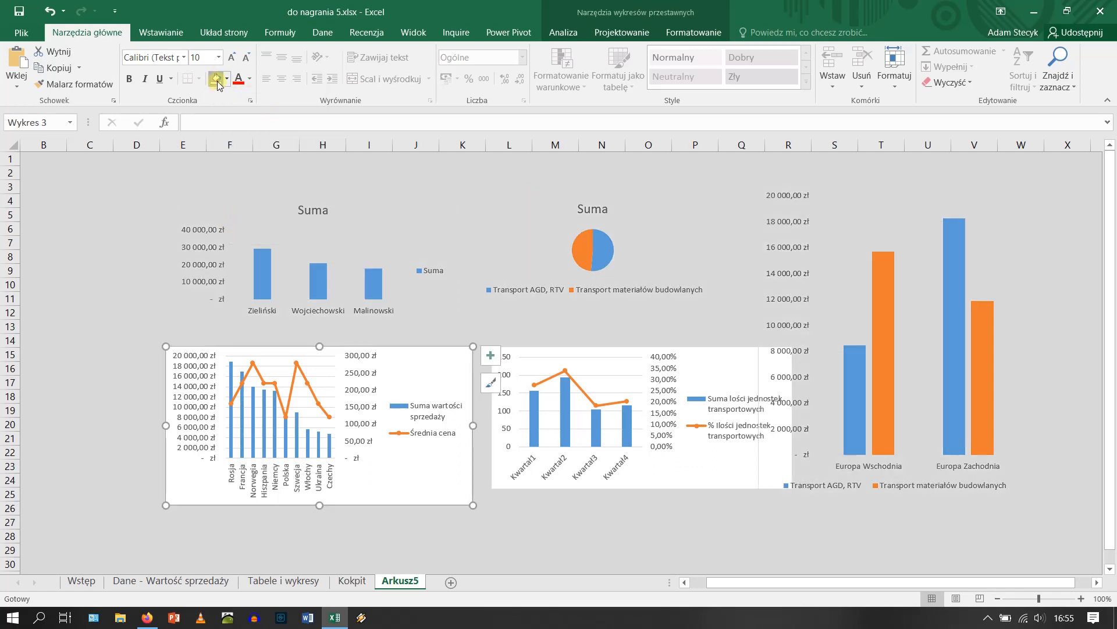
{"action": "left_click", "coordinate": [216, 79]}
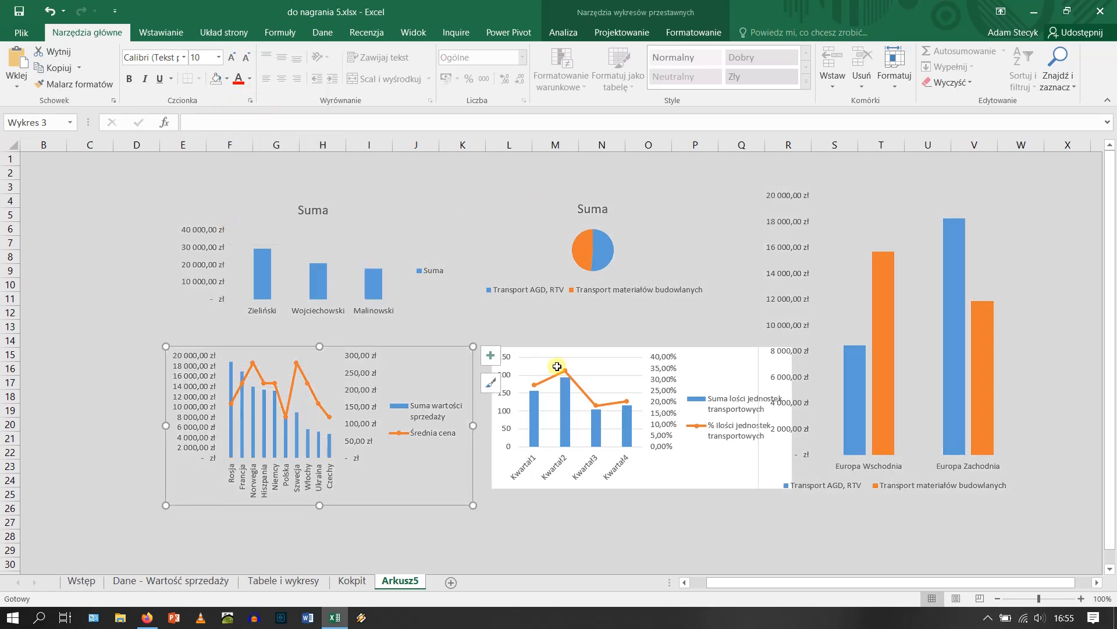
{"action": "left_click", "coordinate": [716, 376]}
{"action": "left_click", "coordinate": [216, 80]}
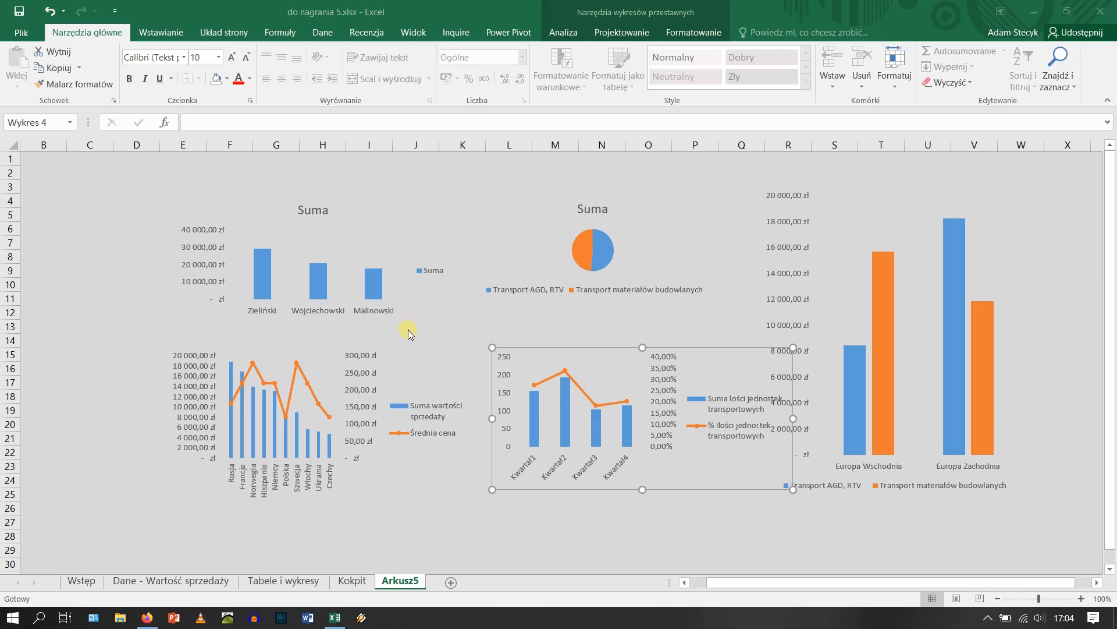
Recolour the salesperson column chart with the dark gray monochromatic palette.
{"action": "left_click", "coordinate": [303, 263]}
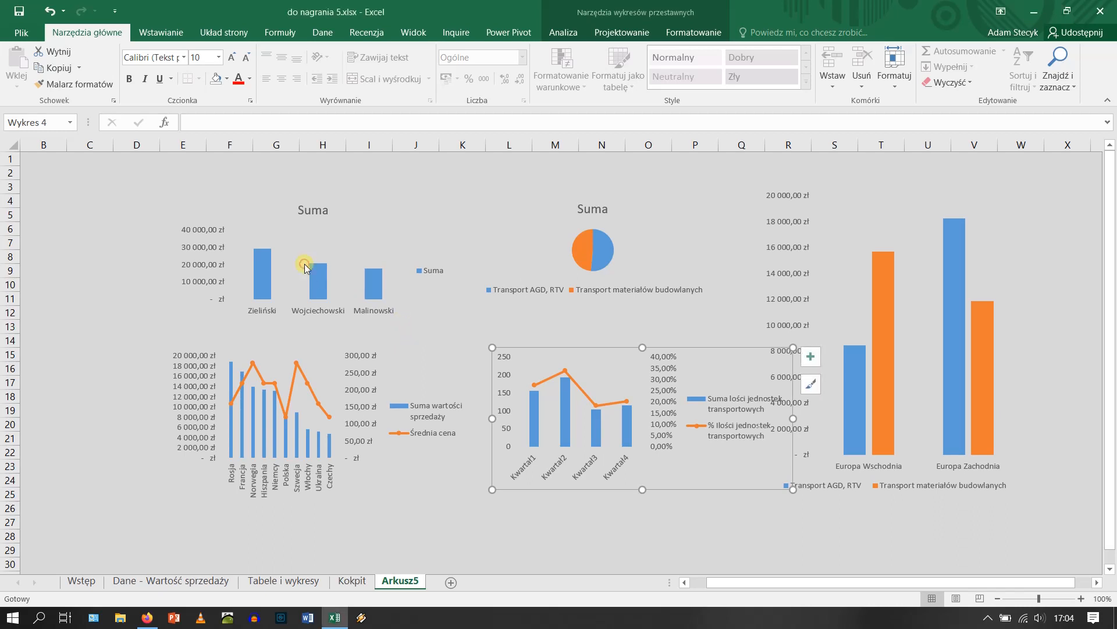
{"action": "left_click", "coordinate": [245, 267]}
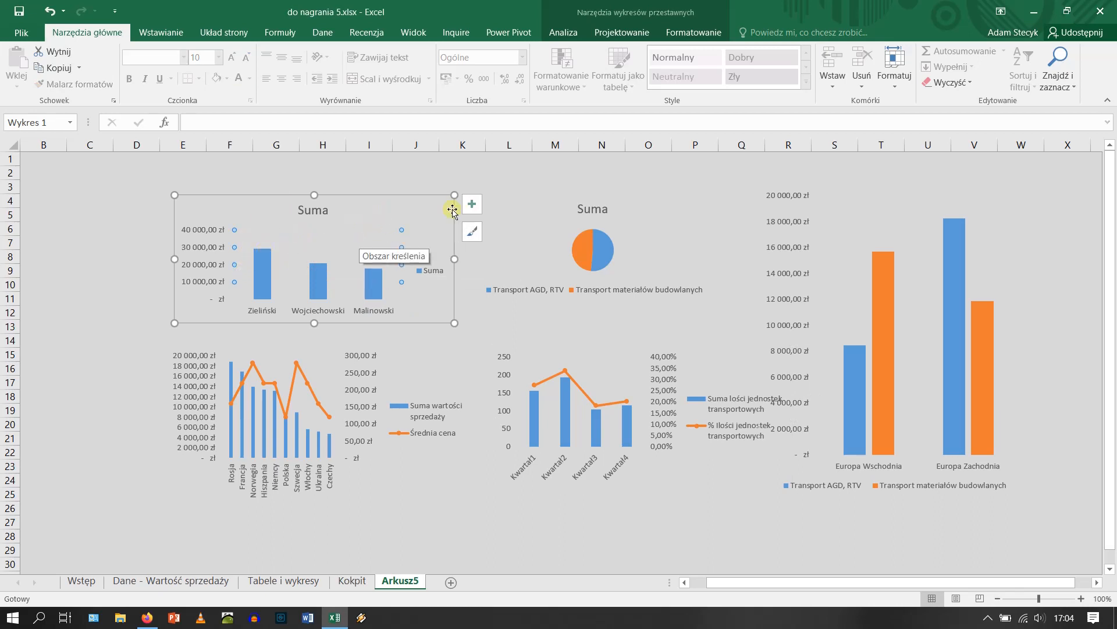
{"action": "left_click", "coordinate": [606, 34]}
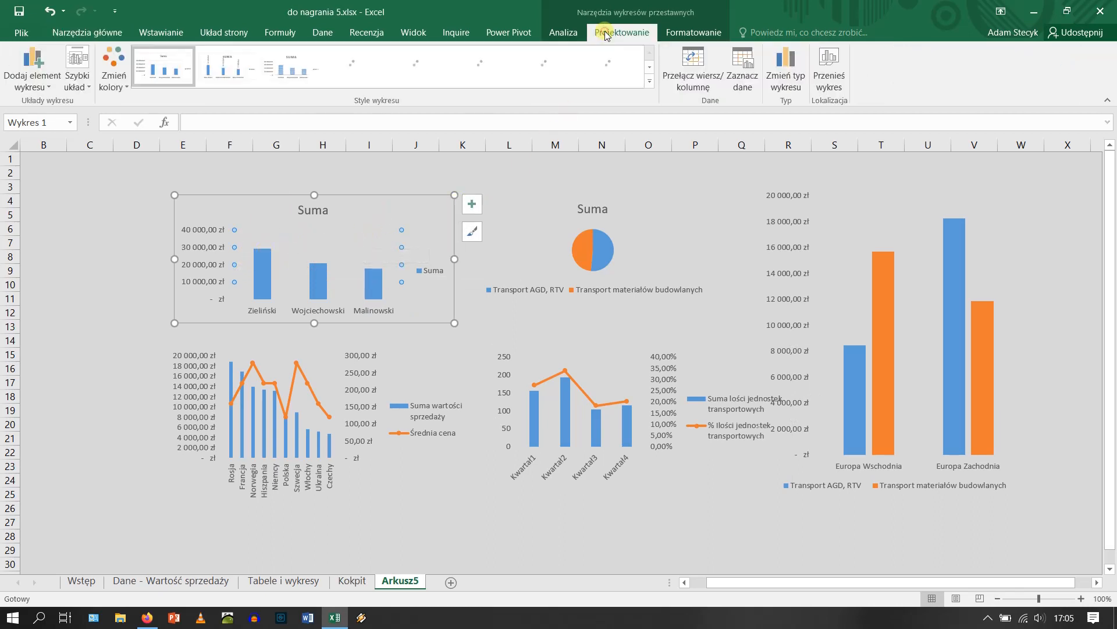
{"action": "left_click", "coordinate": [114, 76]}
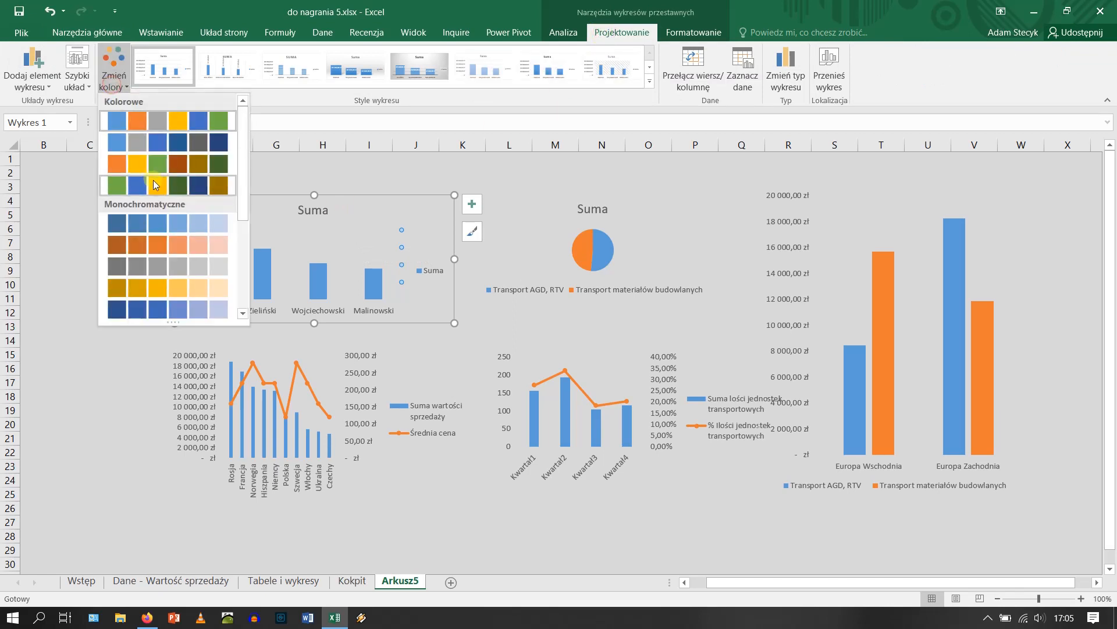
{"action": "scroll", "coordinate": [155, 184], "scroll_direction": "down", "scroll_amount": 1}
{"action": "scroll", "coordinate": [154, 184], "scroll_direction": "down", "scroll_amount": 1}
{"action": "left_click", "coordinate": [153, 181]}
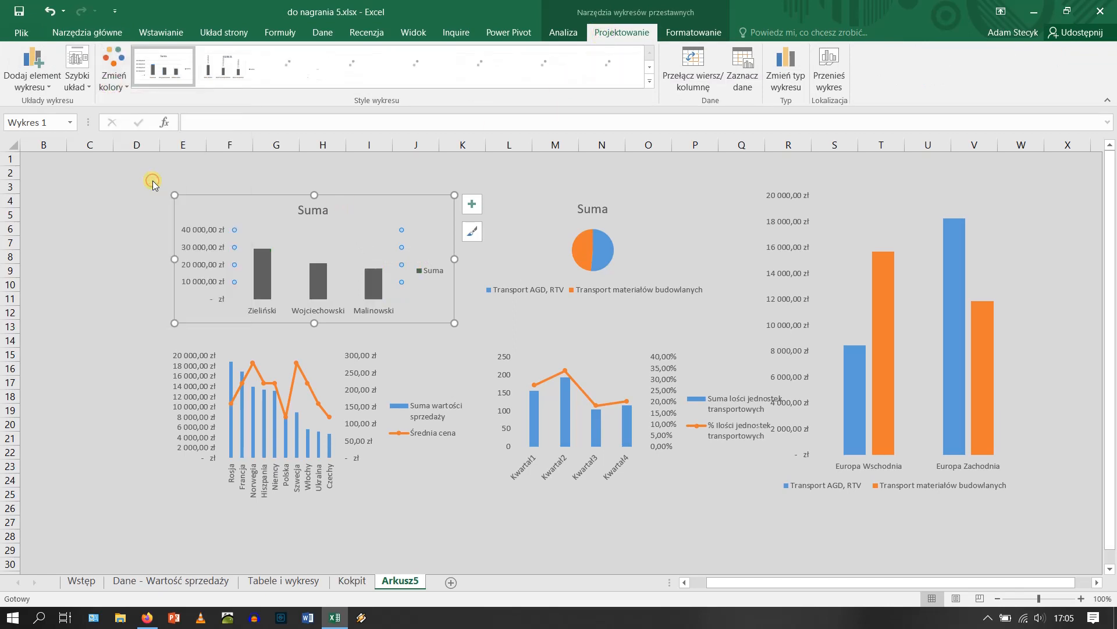
Apply the same dark gray monochromatic palette to the services pie chart.
{"action": "left_click", "coordinate": [601, 256]}
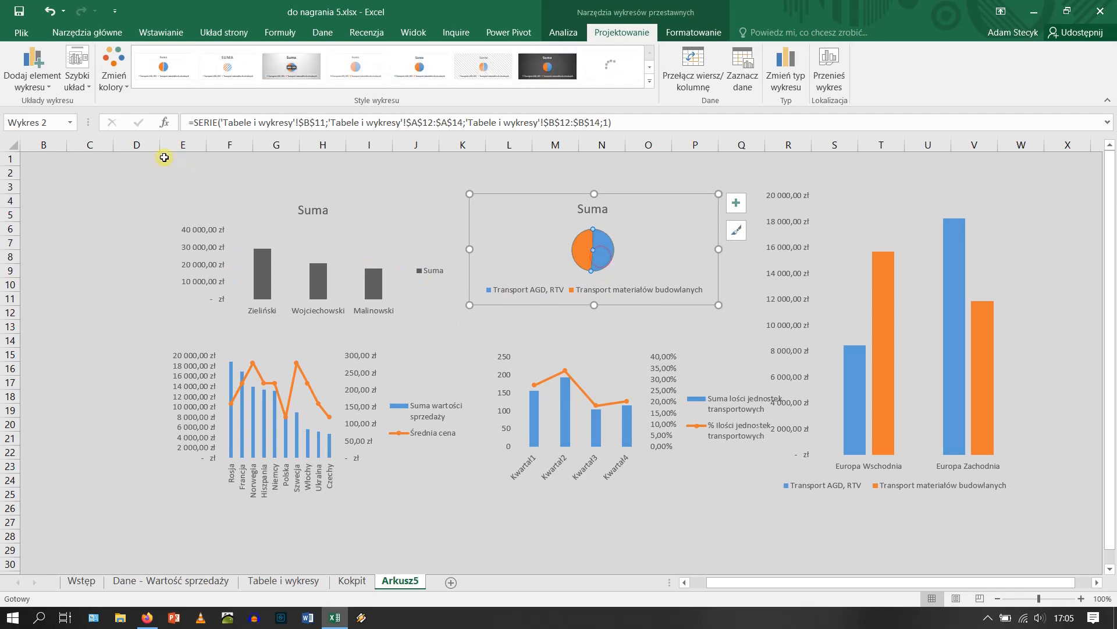
{"action": "left_click", "coordinate": [116, 75]}
{"action": "scroll", "coordinate": [127, 148], "scroll_direction": "down", "scroll_amount": 2}
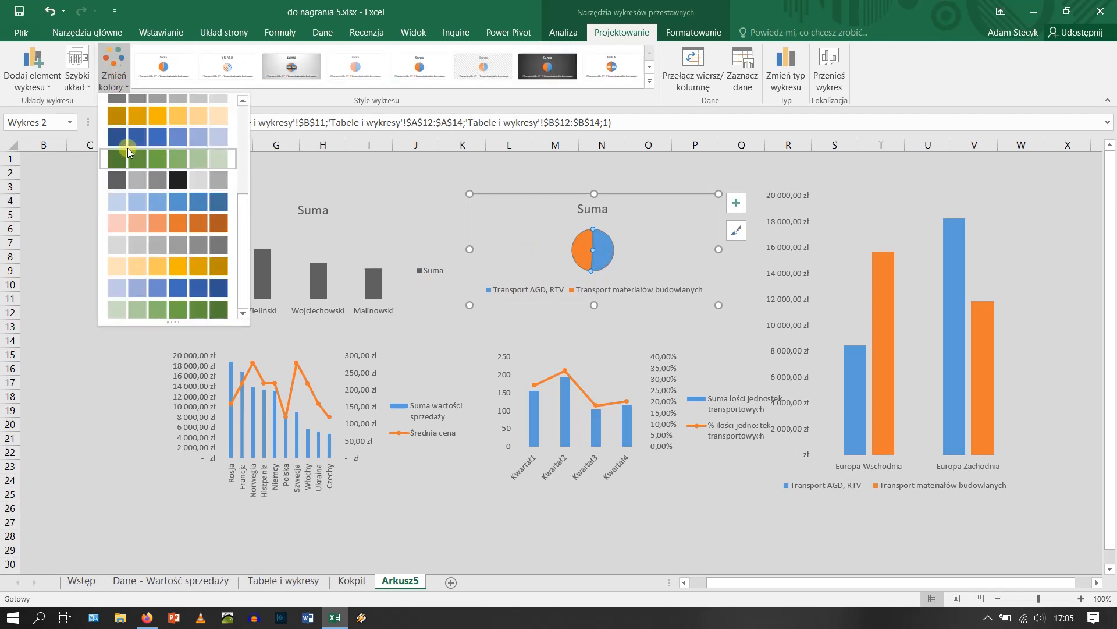
{"action": "left_click", "coordinate": [173, 184]}
Change the regional sales column chart to the matching dark gray monochromatic palette.
{"action": "left_click", "coordinate": [879, 309]}
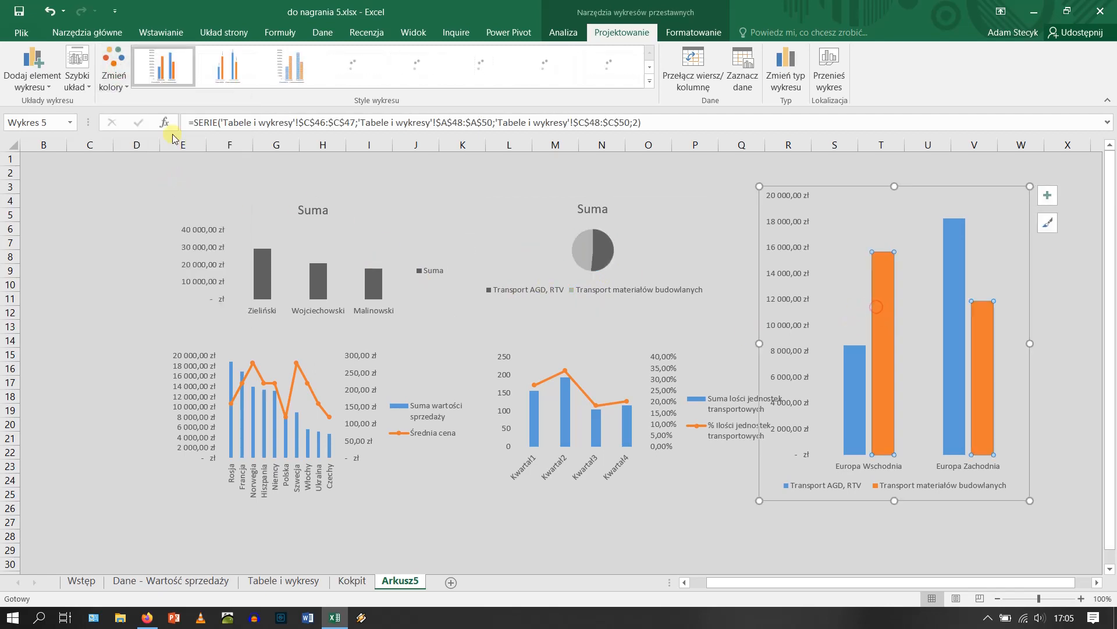
{"action": "left_click", "coordinate": [111, 93]}
{"action": "scroll", "coordinate": [199, 260], "scroll_direction": "down", "scroll_amount": 3}
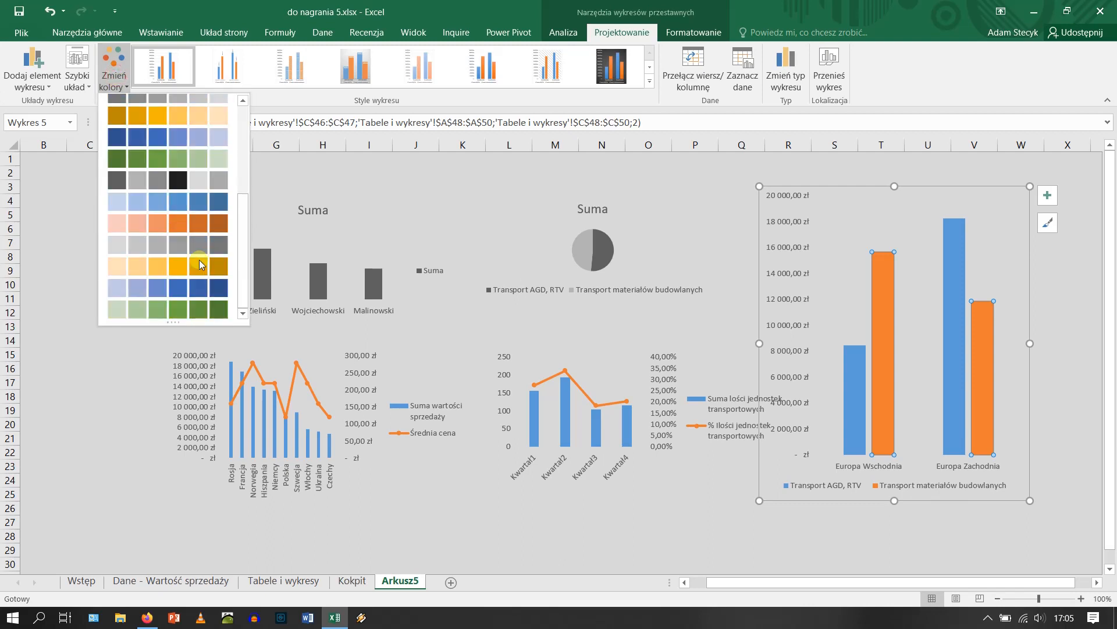
{"action": "left_click", "coordinate": [169, 180]}
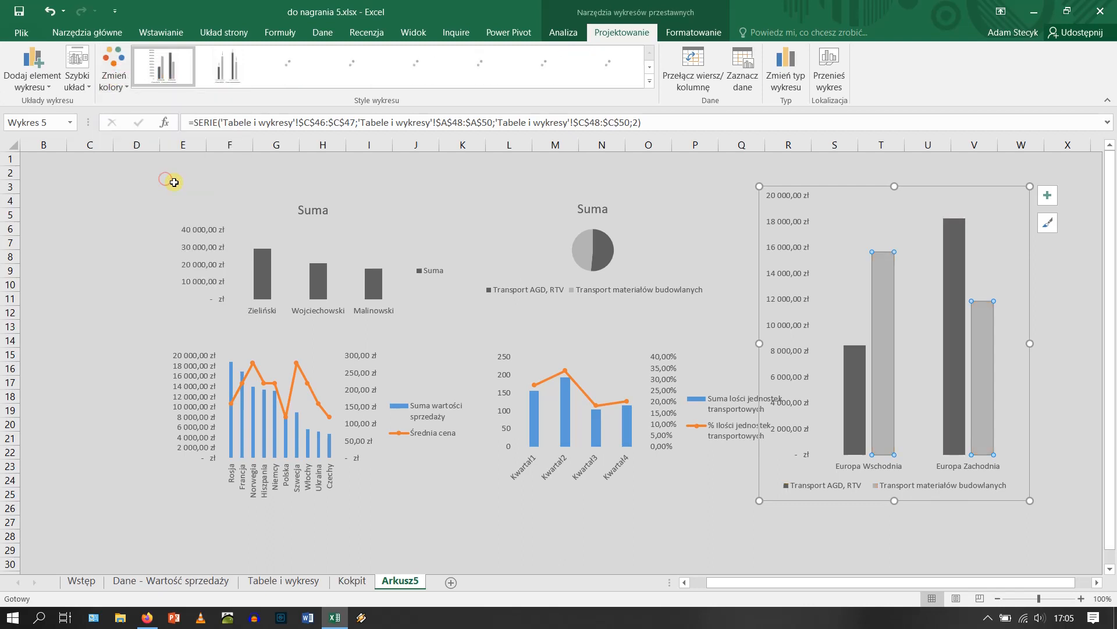
Switch the country combo chart's columns and line to the dark gray monochromatic palette.
{"action": "left_click", "coordinate": [267, 421]}
{"action": "left_click", "coordinate": [113, 73]}
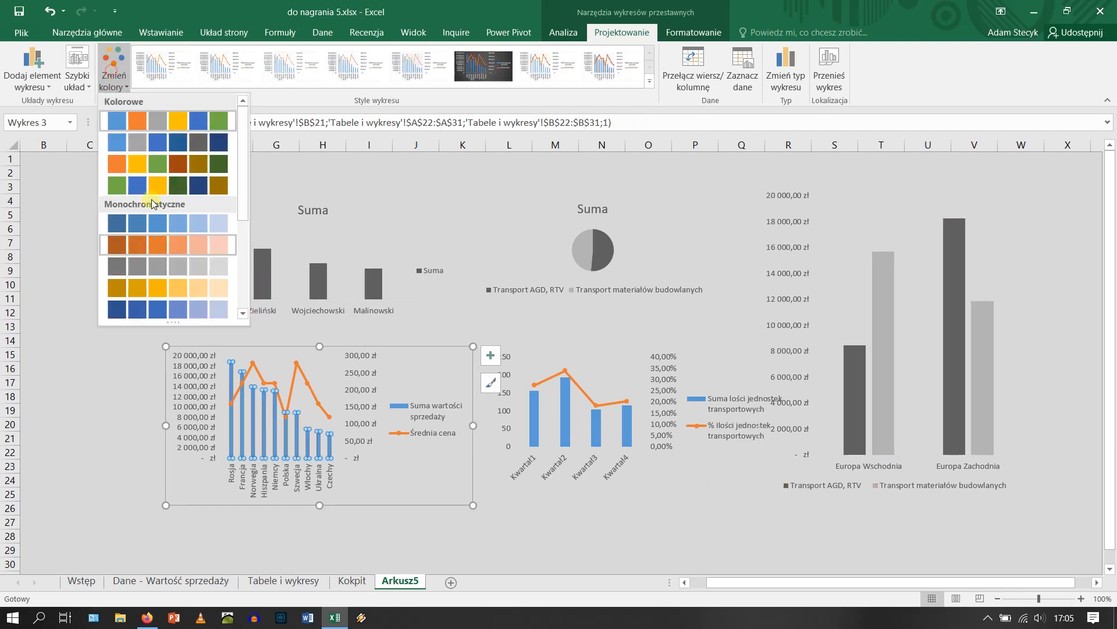
{"action": "scroll", "coordinate": [157, 216], "scroll_direction": "down", "scroll_amount": 3}
{"action": "left_click", "coordinate": [157, 180]}
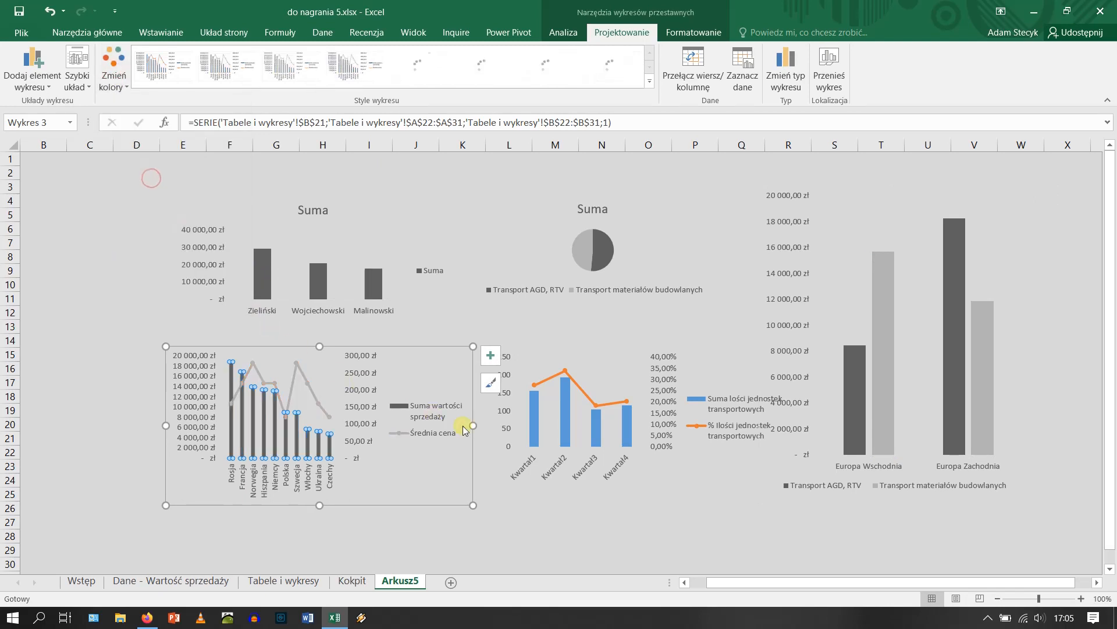
Recolour the quarterly transport units combo chart with the same dark gray monochromatic palette as the other charts.
{"action": "left_click", "coordinate": [570, 428]}
{"action": "left_click", "coordinate": [113, 73]}
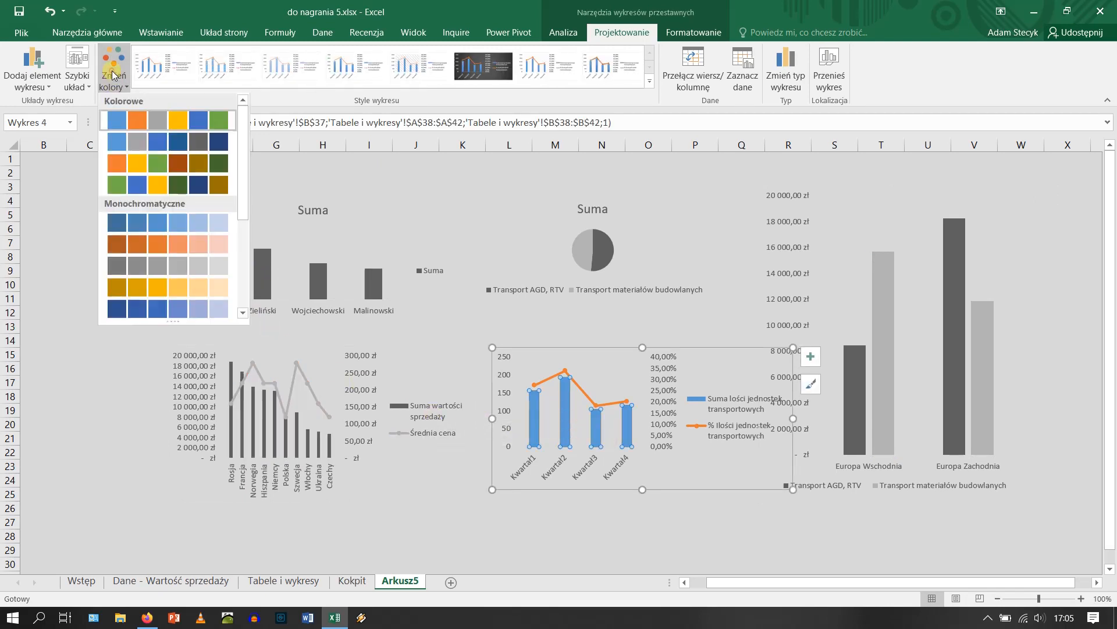
{"action": "scroll", "coordinate": [149, 202], "scroll_direction": "down", "scroll_amount": 3}
{"action": "left_click", "coordinate": [150, 180]}
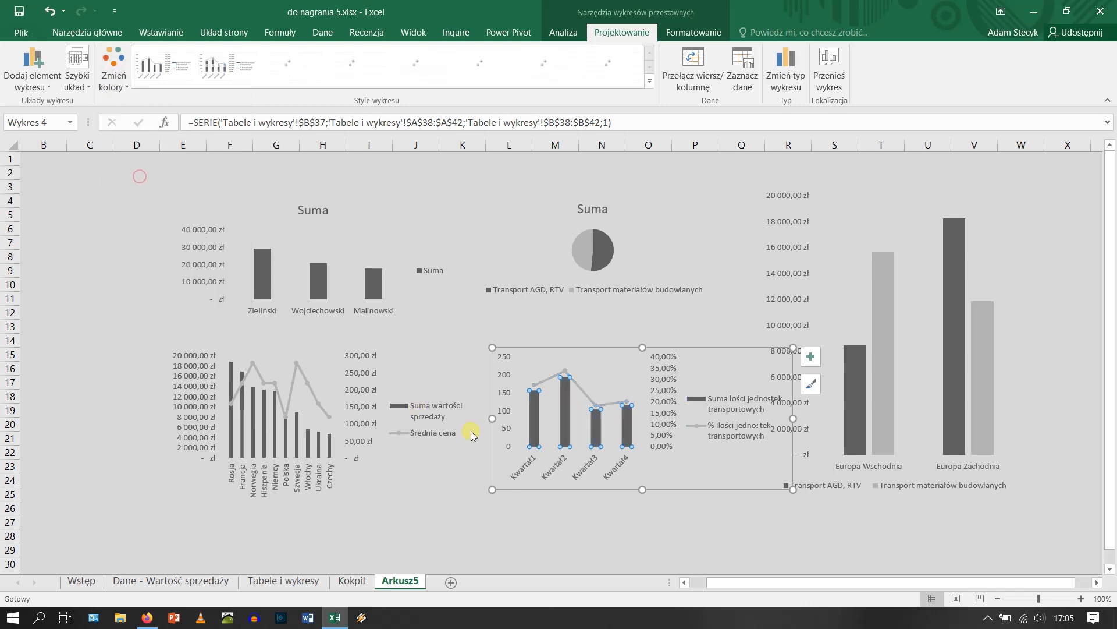
{"action": "left_click", "coordinate": [673, 562]}
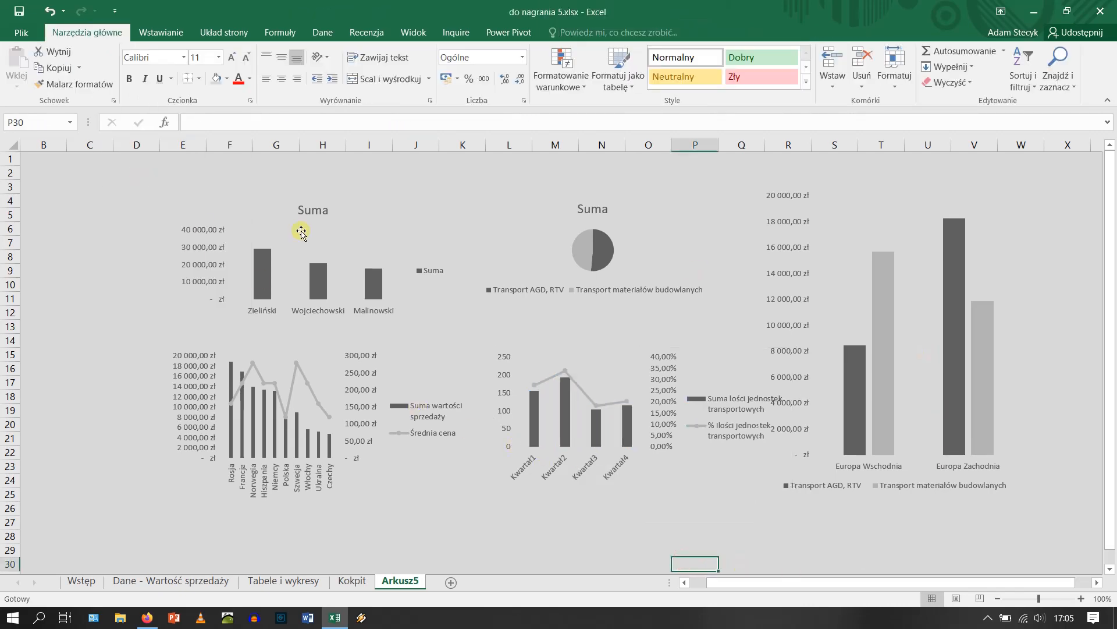
Look over the finished dashboard on the Kokpit sheet for reference and return to the Arkusz5 sheet.
{"action": "left_click", "coordinate": [352, 581]}
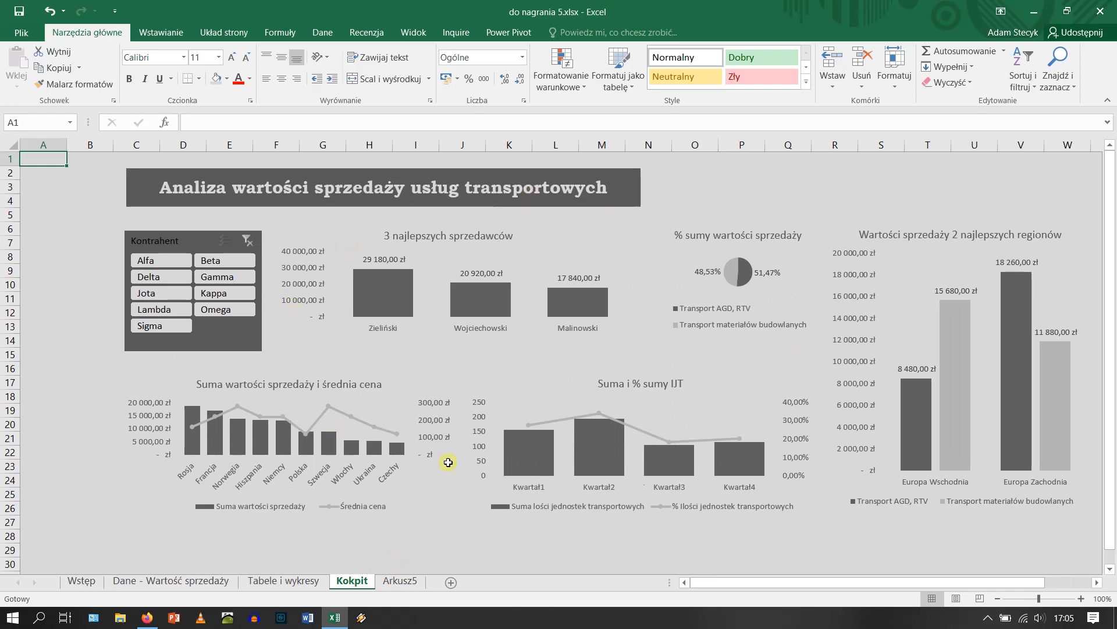
{"action": "left_click", "coordinate": [397, 581]}
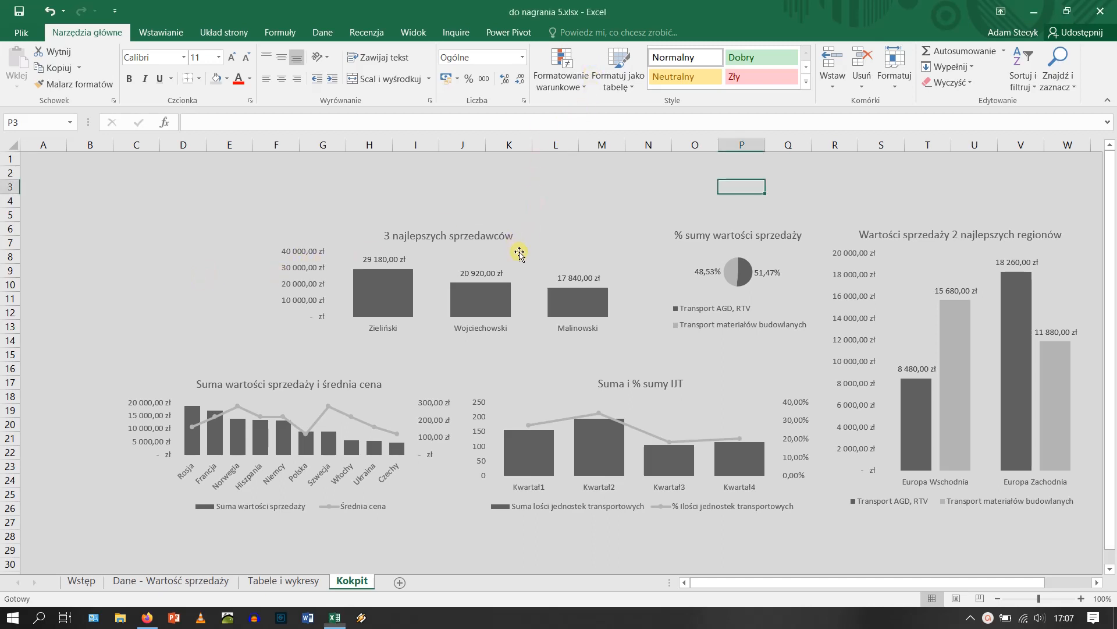
Insert a Kontrahent slicer from the "3 najlepszych sprzedawców" chart and move it to the empty upper-left area of the sheet, around B1.
{"action": "left_click", "coordinate": [539, 268]}
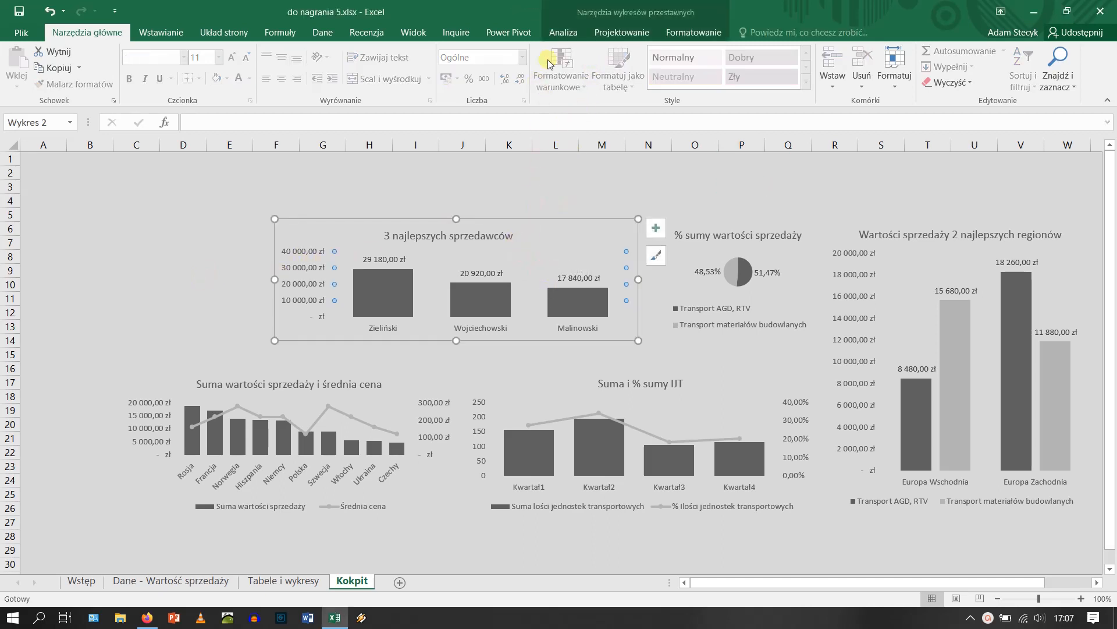
{"action": "left_click", "coordinate": [562, 33]}
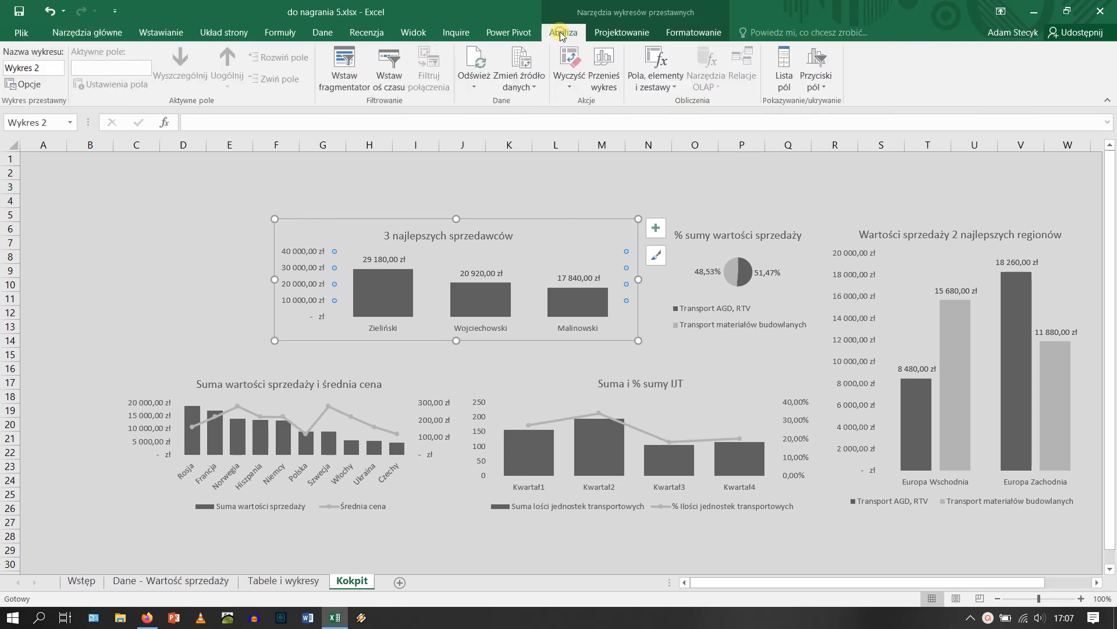
{"action": "left_click", "coordinate": [336, 74]}
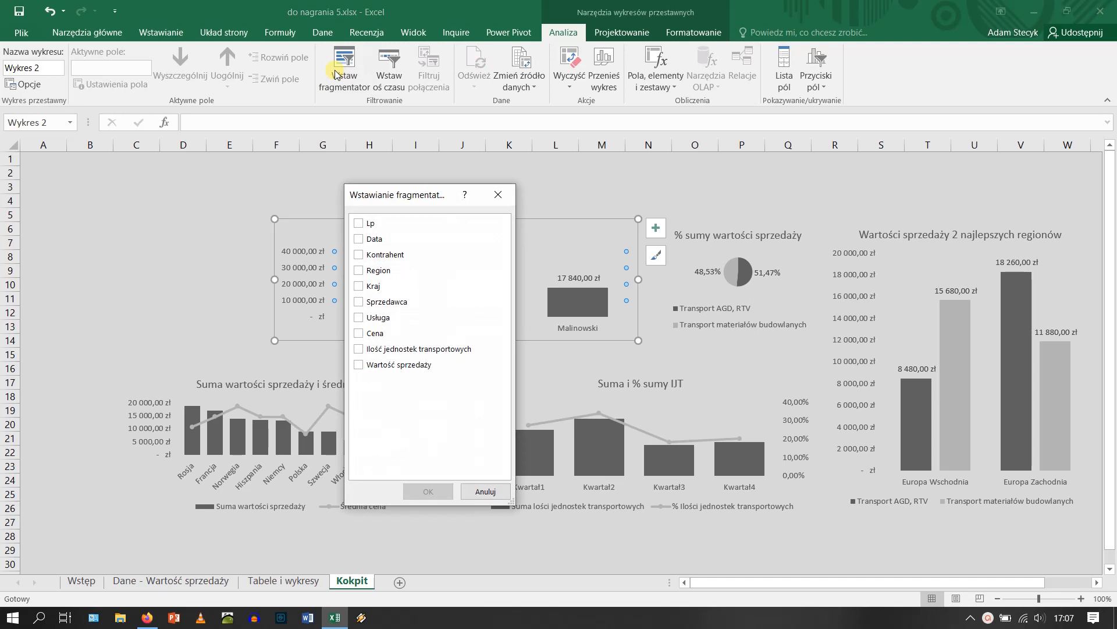
{"action": "left_click", "coordinate": [358, 255]}
{"action": "left_click", "coordinate": [424, 490]}
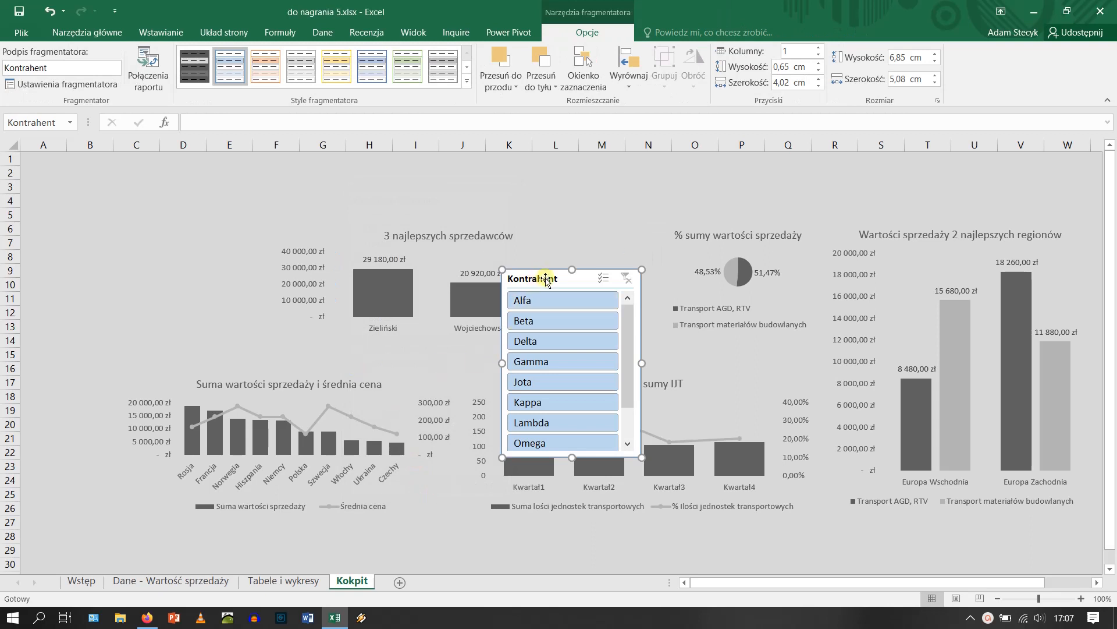
{"action": "left_click_drag", "start_coordinate": [546, 279], "coordinate": [122, 168]}
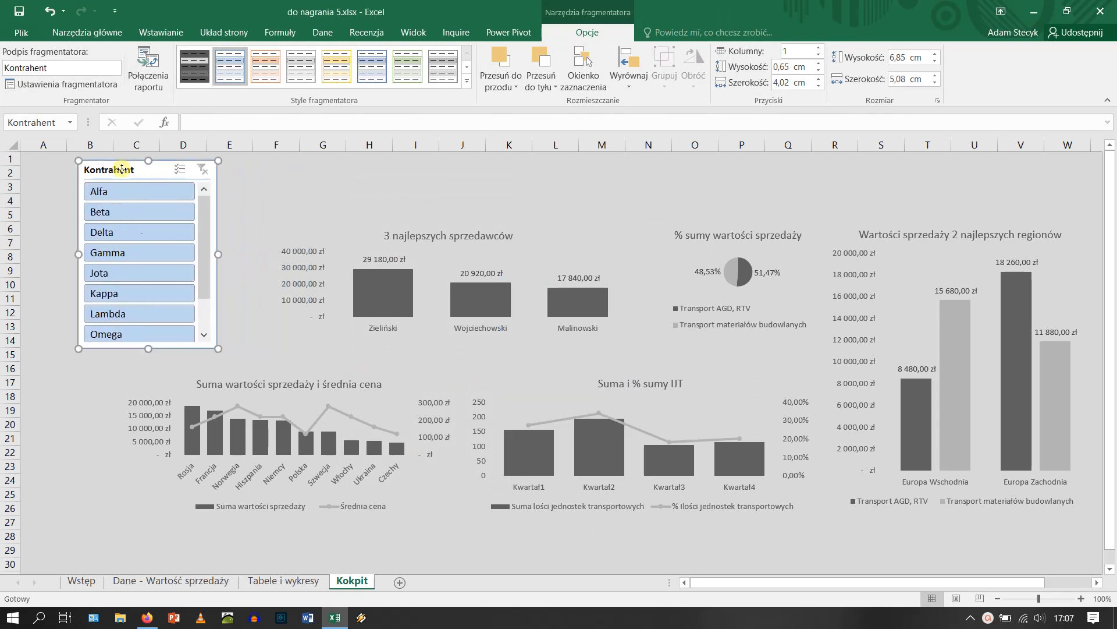
Lengthen the Kontrahent slicer to about 8,17 cm and arrange its buttons in 2 columns.
{"action": "left_click_drag", "start_coordinate": [149, 348], "coordinate": [148, 385]}
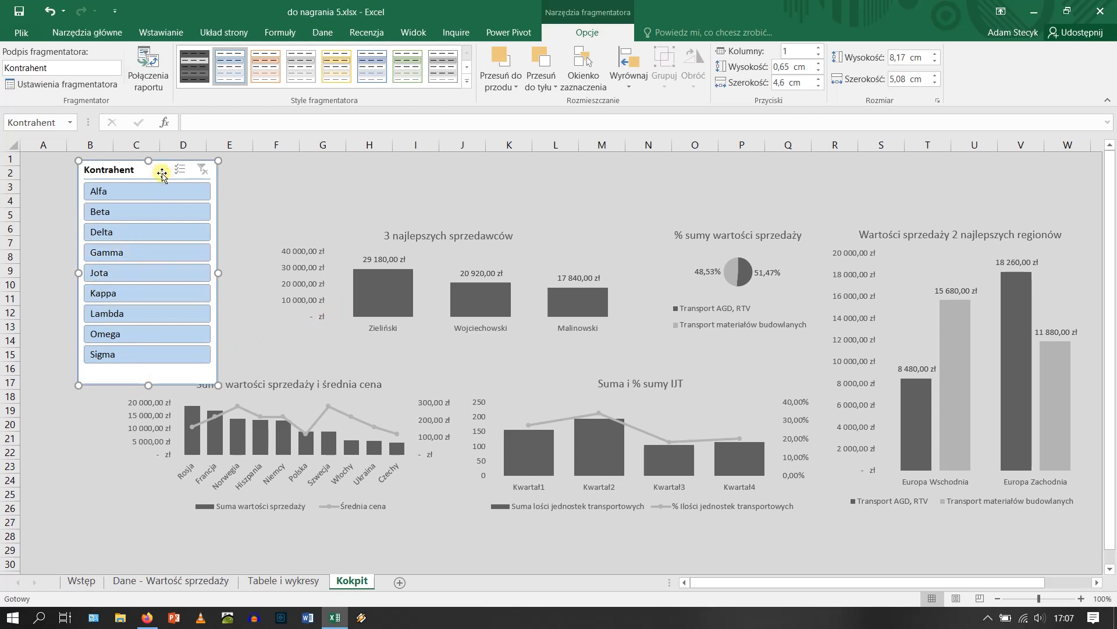
{"action": "left_click", "coordinate": [799, 52]}
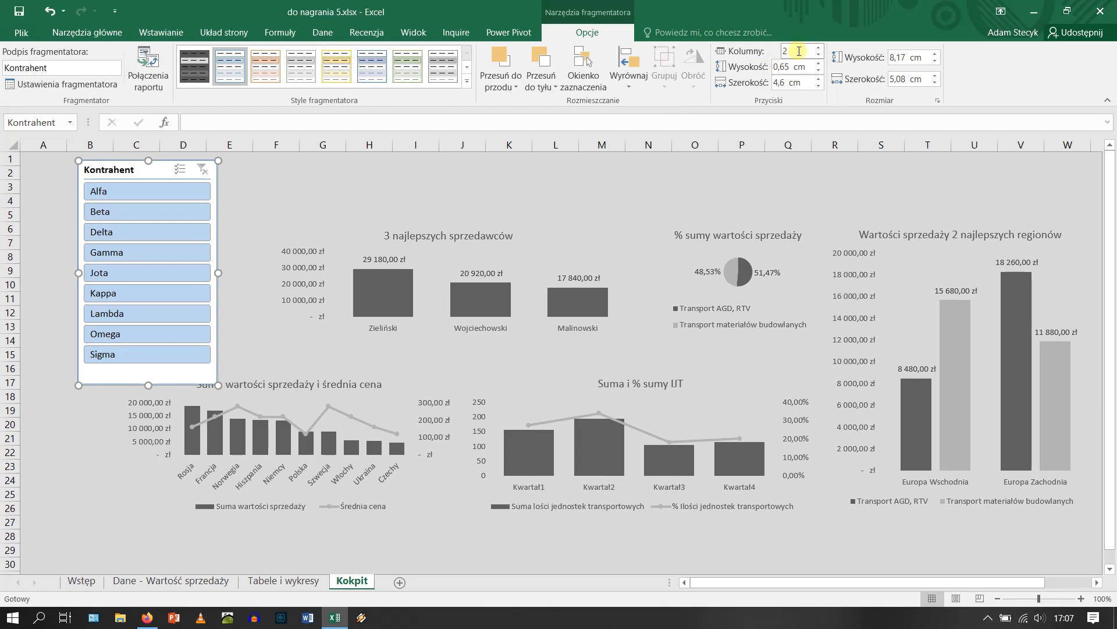
{"action": "key", "text": "Return"}
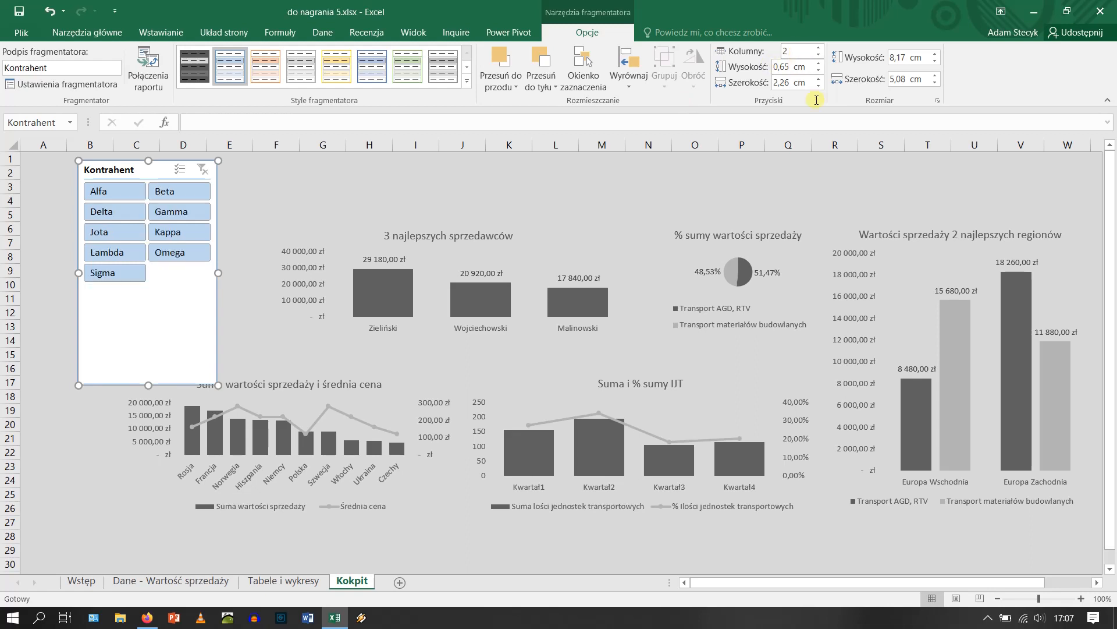
Set the height of the Kontrahent slicer's buttons to 0,5 cm.
{"action": "left_click", "coordinate": [819, 71]}
{"action": "left_click", "coordinate": [819, 71]}
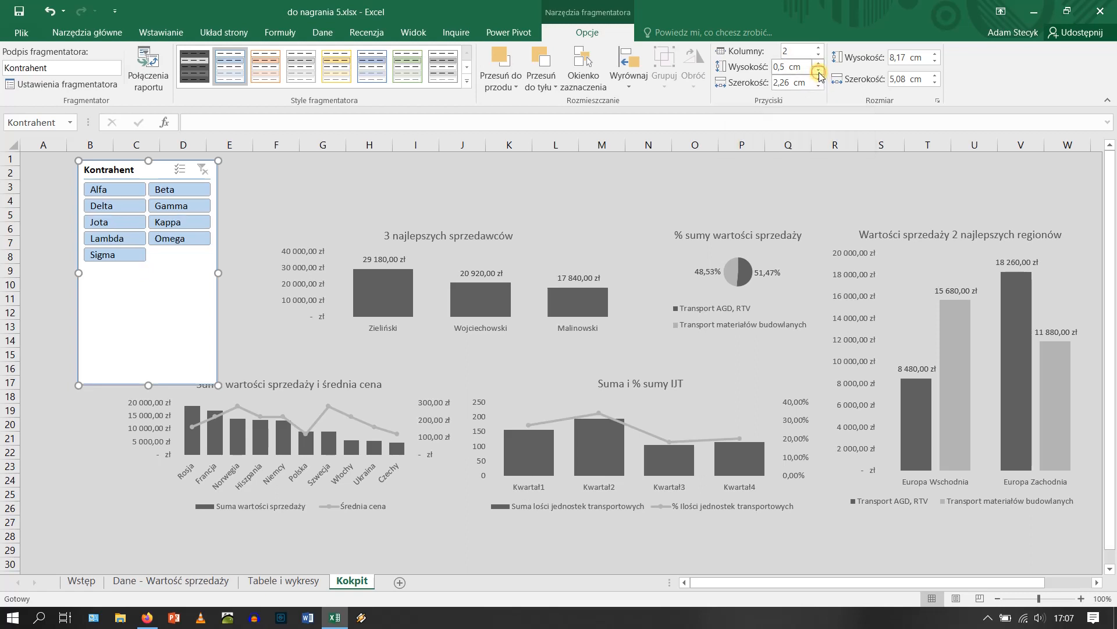
{"action": "left_click", "coordinate": [819, 71]}
{"action": "left_click", "coordinate": [819, 71]}
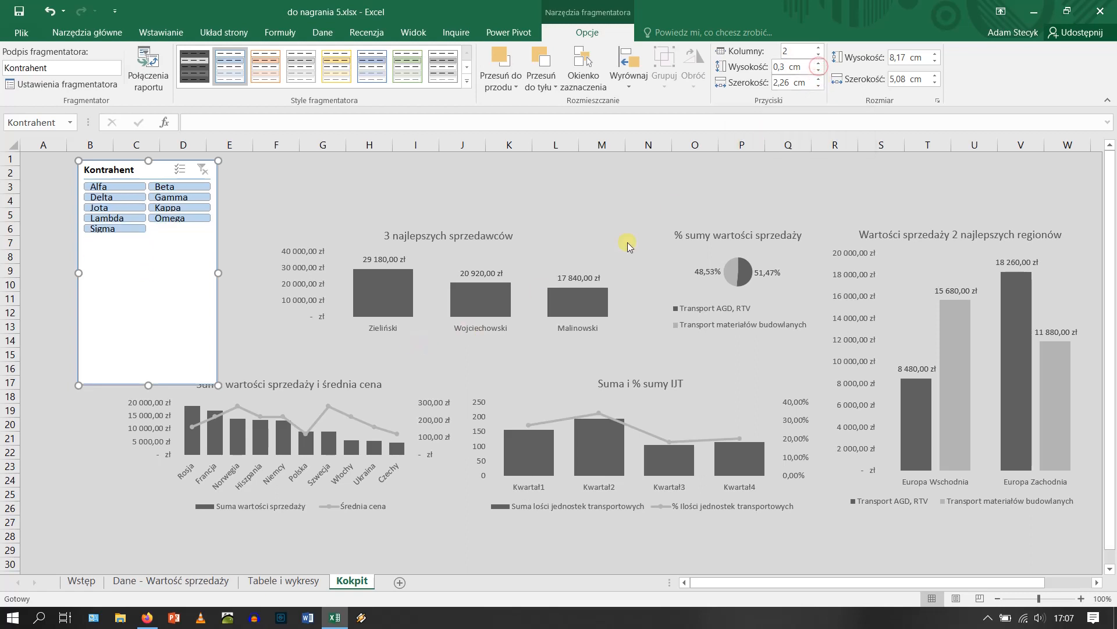
{"action": "left_click", "coordinate": [819, 62]}
{"action": "left_click", "coordinate": [819, 62]}
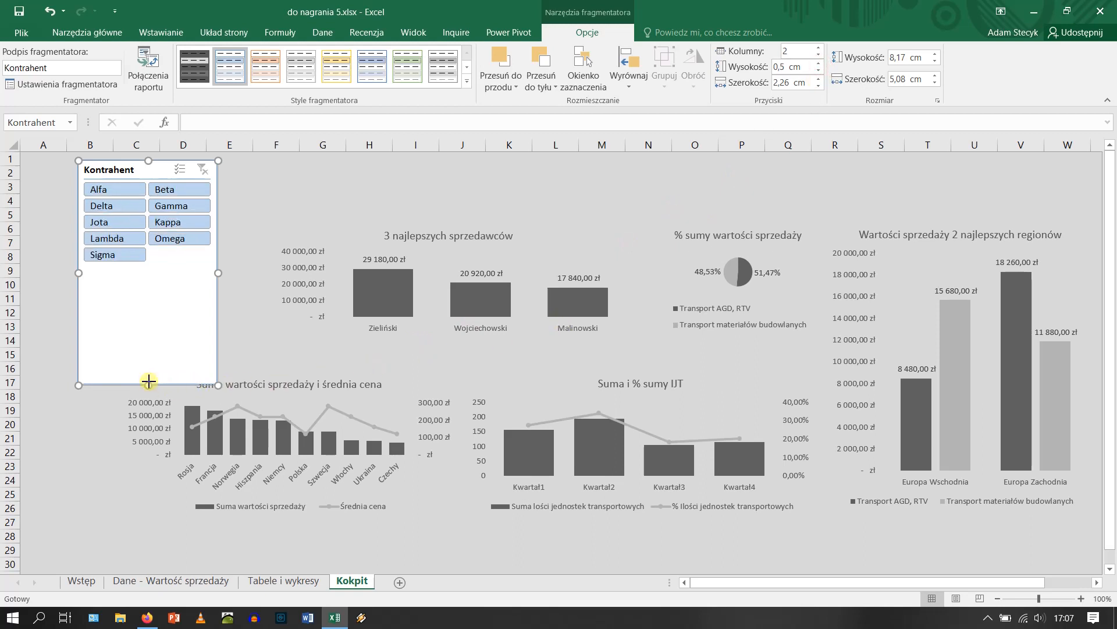
Shorten the Kontrahent slicer to about 4,3 cm and place it beside the "3 najlepszych sprzedawców" chart, above the country chart.
{"action": "left_click_drag", "start_coordinate": [148, 381], "coordinate": [165, 278]}
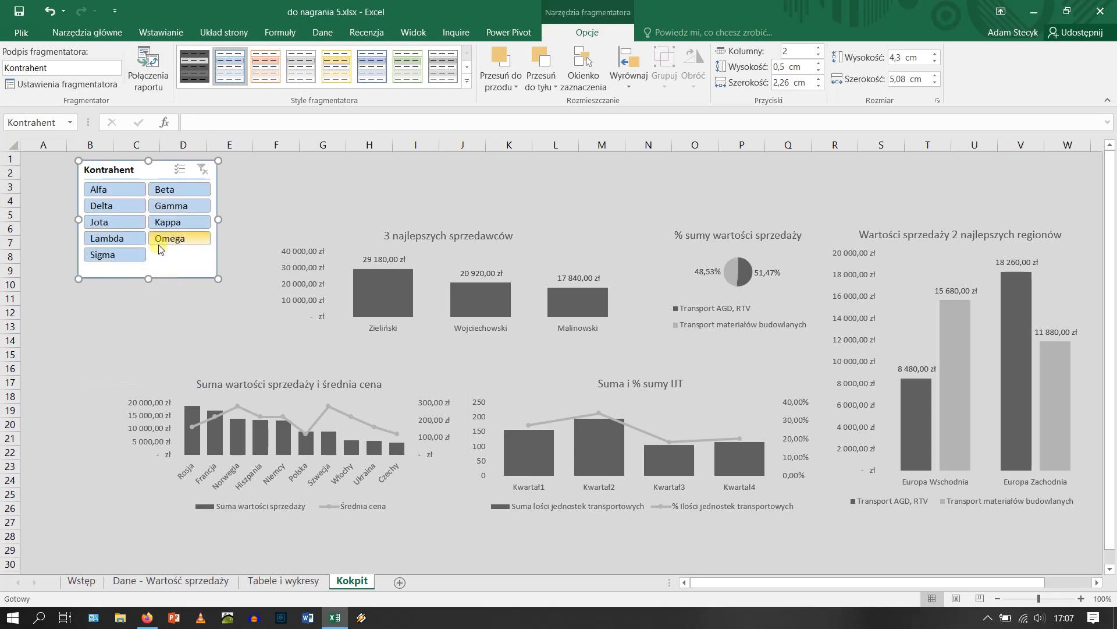
{"action": "left_click_drag", "start_coordinate": [155, 172], "coordinate": [202, 256]}
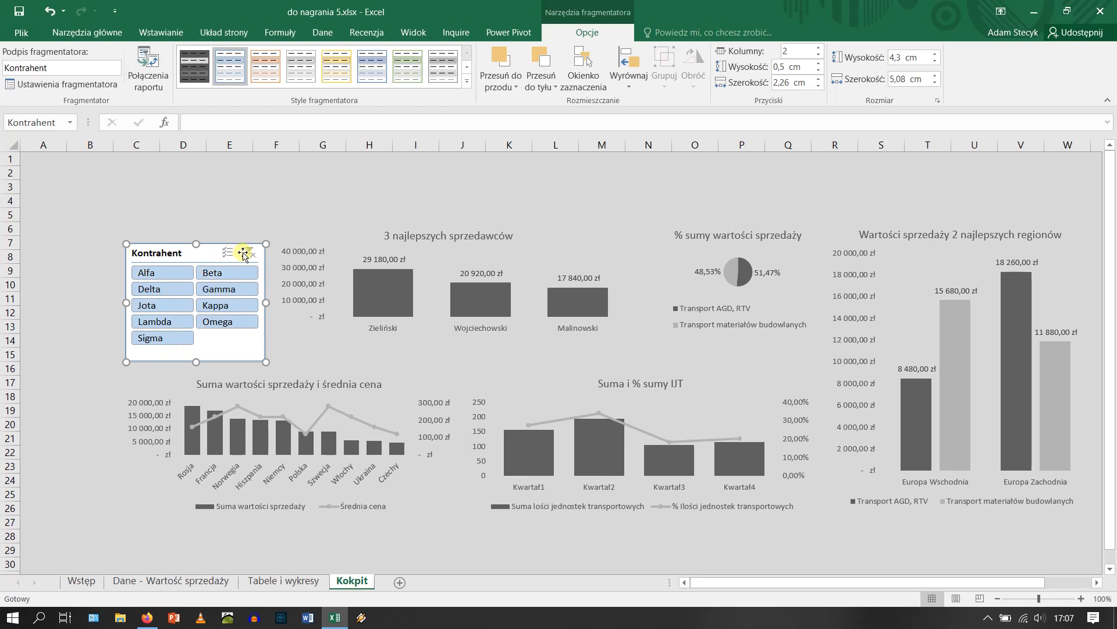
Test the Kontrahent slicer by filtering on Alfa, Beta, Delta, Gamma, Jota, Kappa, Lambda and Alfa in turn, and clear the filter.
{"action": "left_click", "coordinate": [160, 273]}
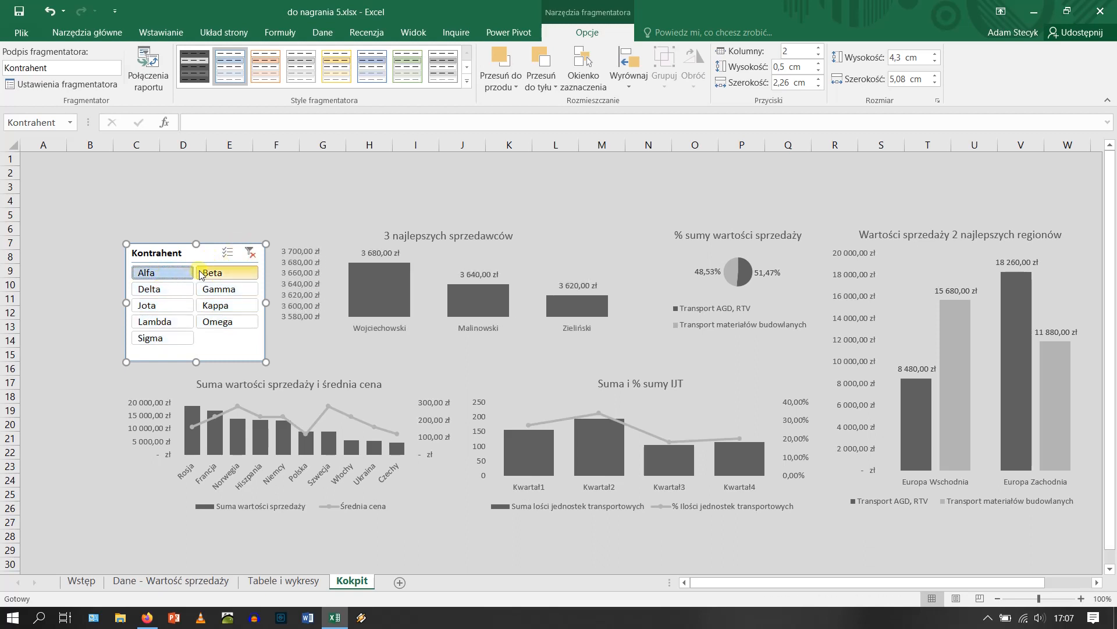
{"action": "left_click", "coordinate": [222, 272]}
{"action": "left_click", "coordinate": [187, 291]}
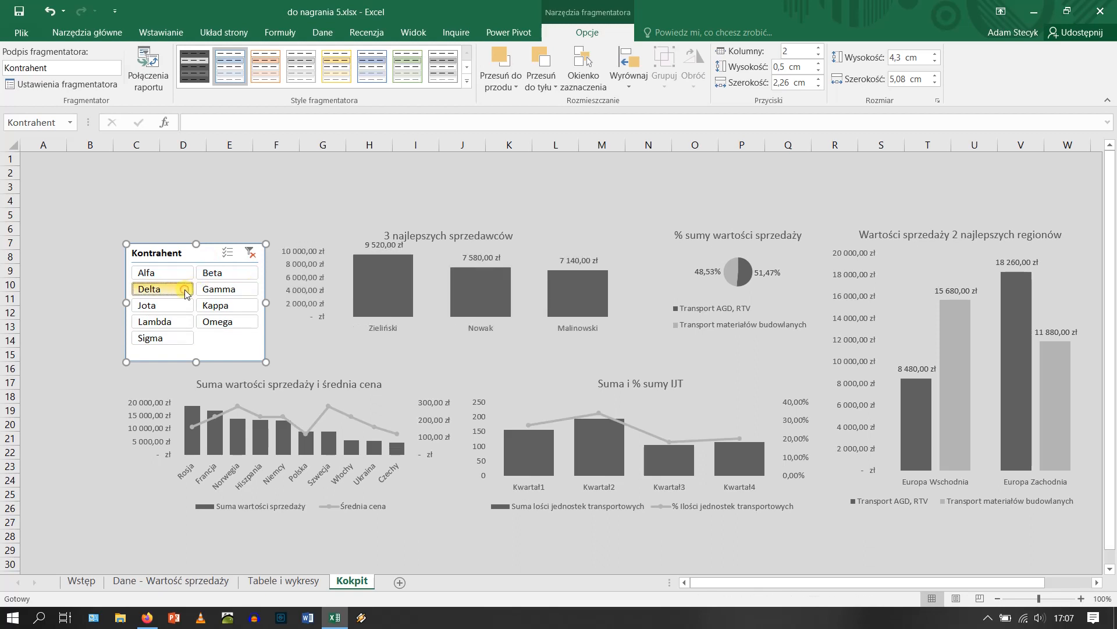
{"action": "left_click", "coordinate": [220, 293]}
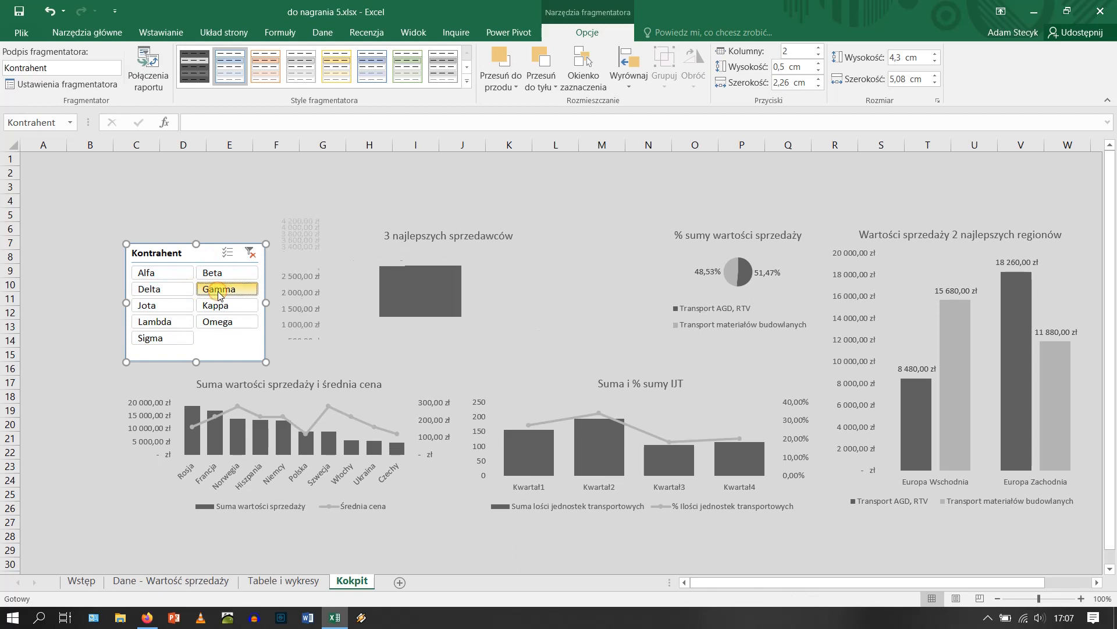
{"action": "left_click", "coordinate": [181, 307]}
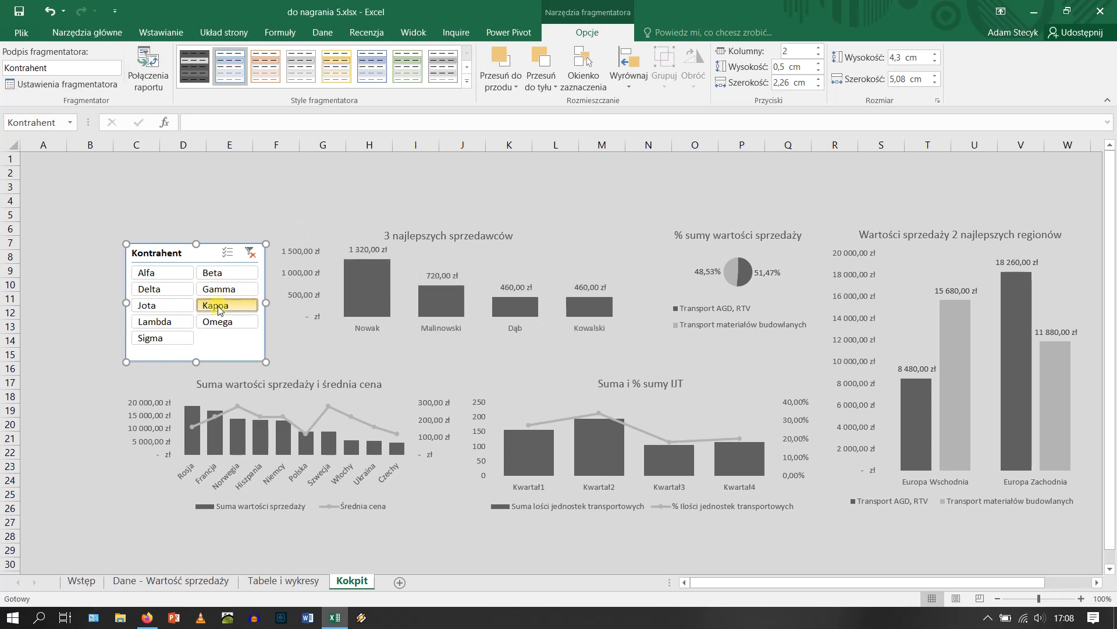
{"action": "left_click", "coordinate": [218, 305]}
{"action": "left_click", "coordinate": [177, 322]}
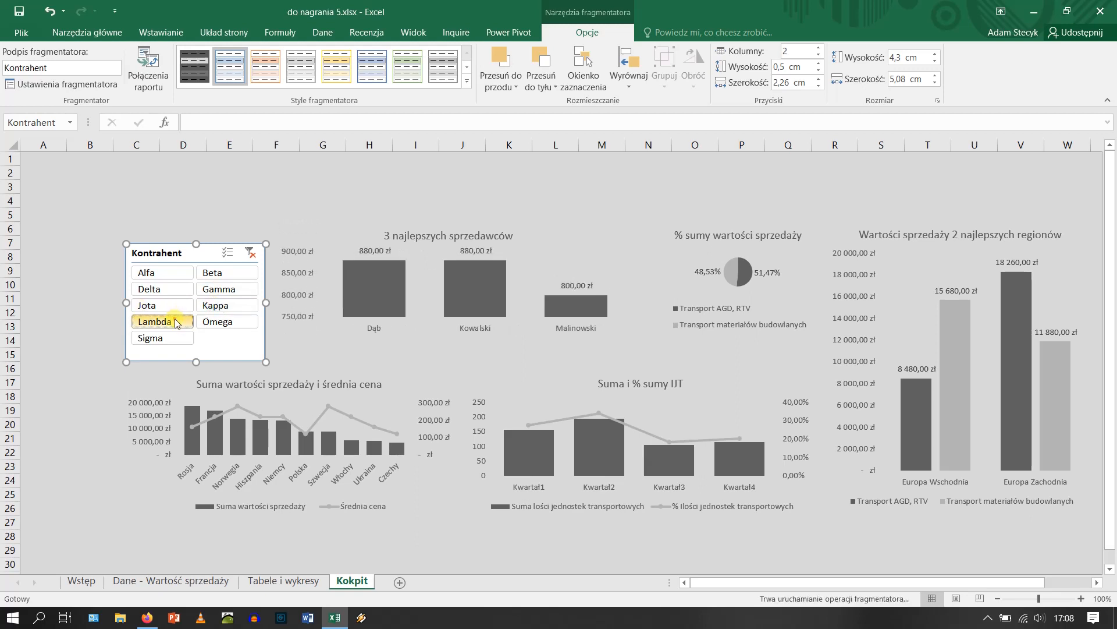
{"action": "left_click", "coordinate": [175, 277]}
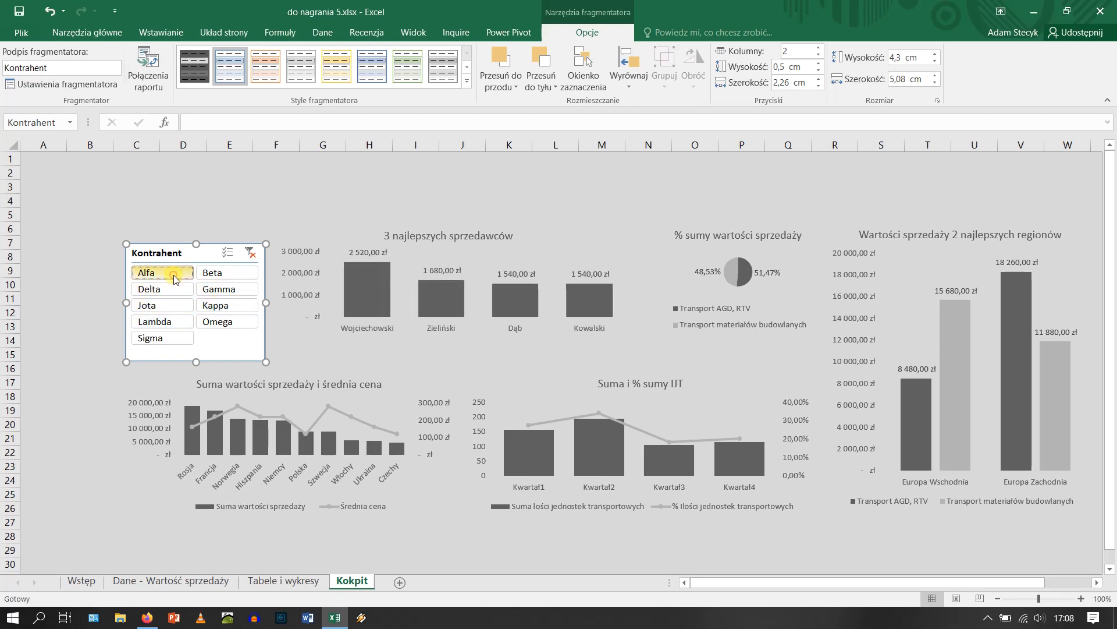
{"action": "left_click", "coordinate": [250, 254]}
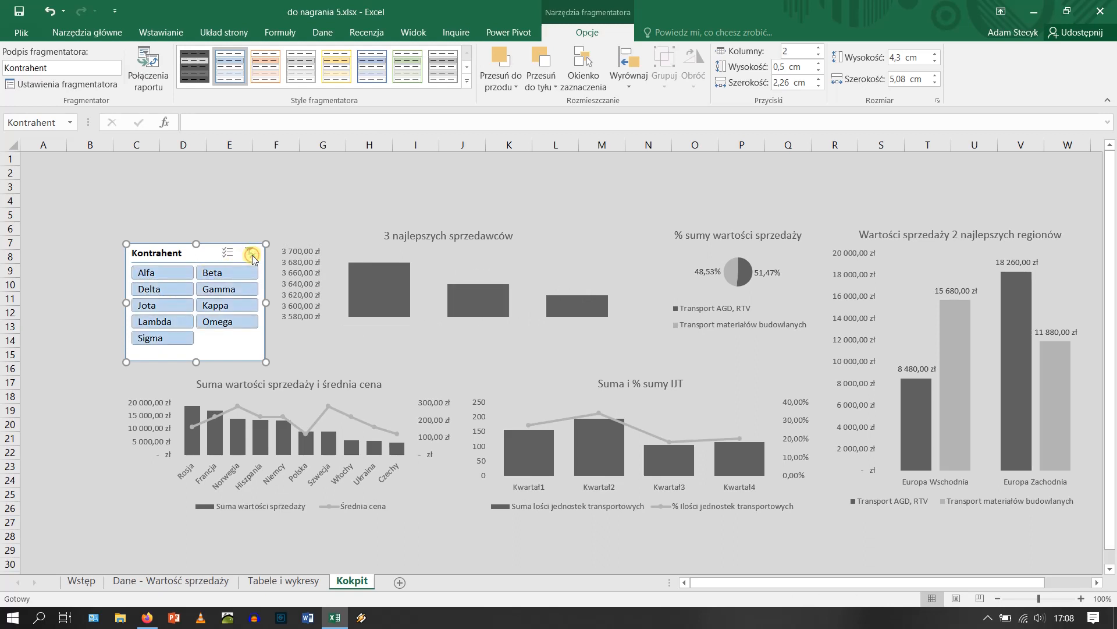
Connect the Kontrahent slicer to the remaining pivot tables on the Tabele i wykresy sheet so that it filters all five.
{"action": "right_click", "coordinate": [207, 258]}
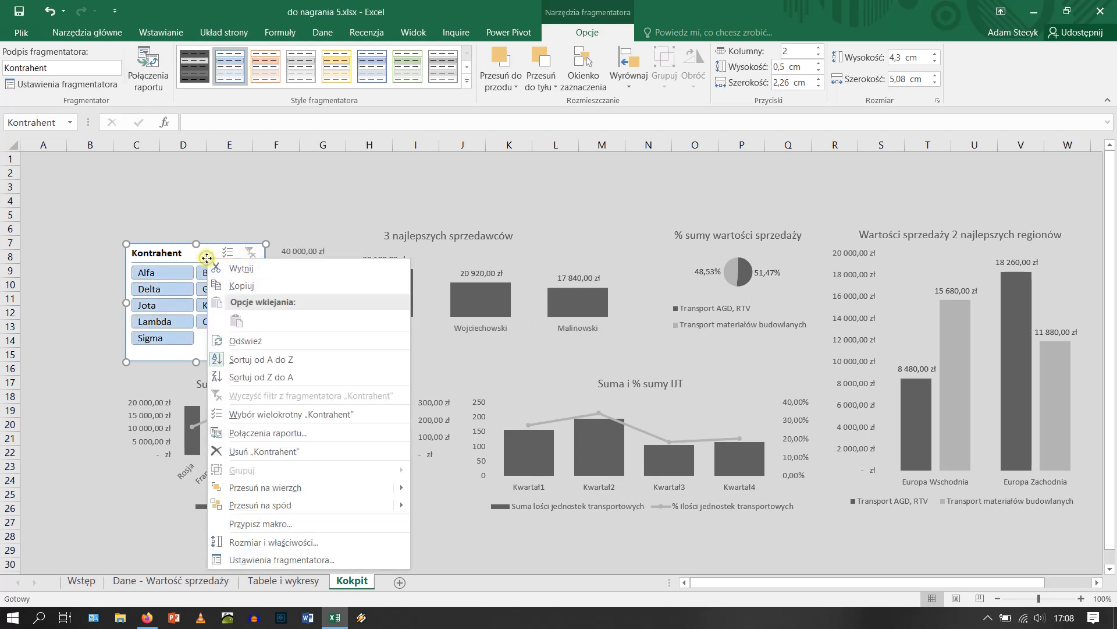
{"action": "left_click", "coordinate": [270, 434]}
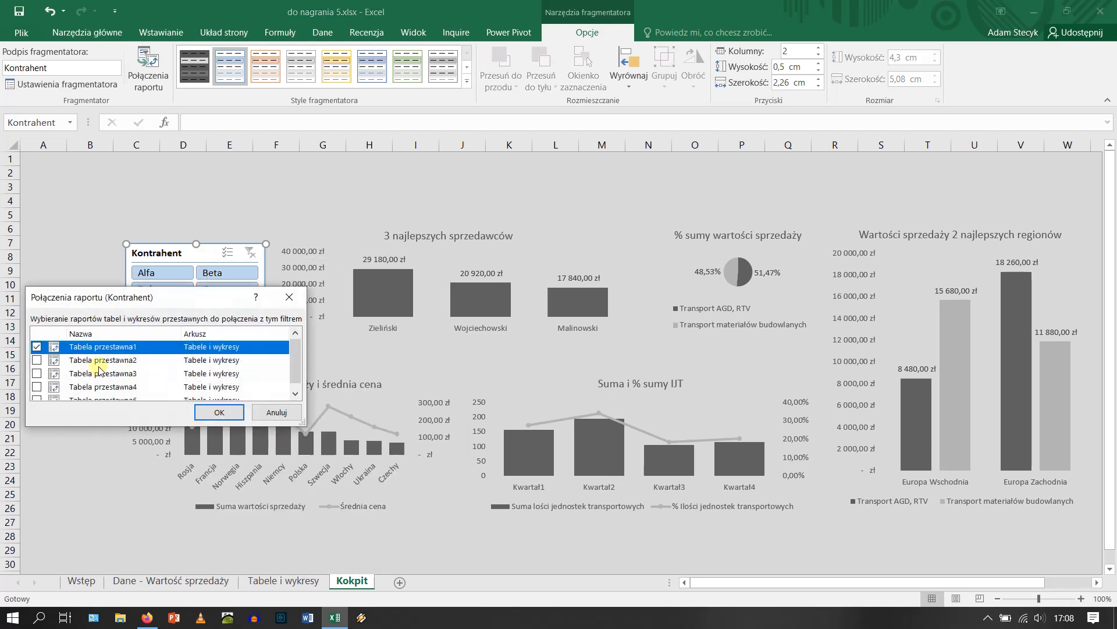
{"action": "left_click", "coordinate": [37, 361]}
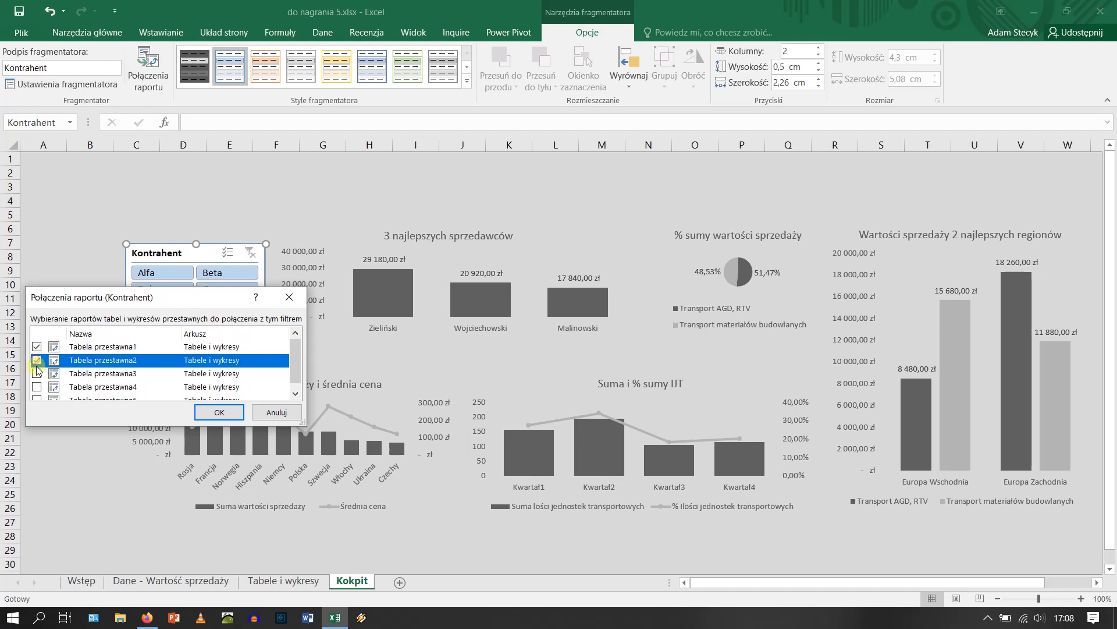
{"action": "left_click", "coordinate": [37, 374]}
{"action": "left_click", "coordinate": [37, 387]}
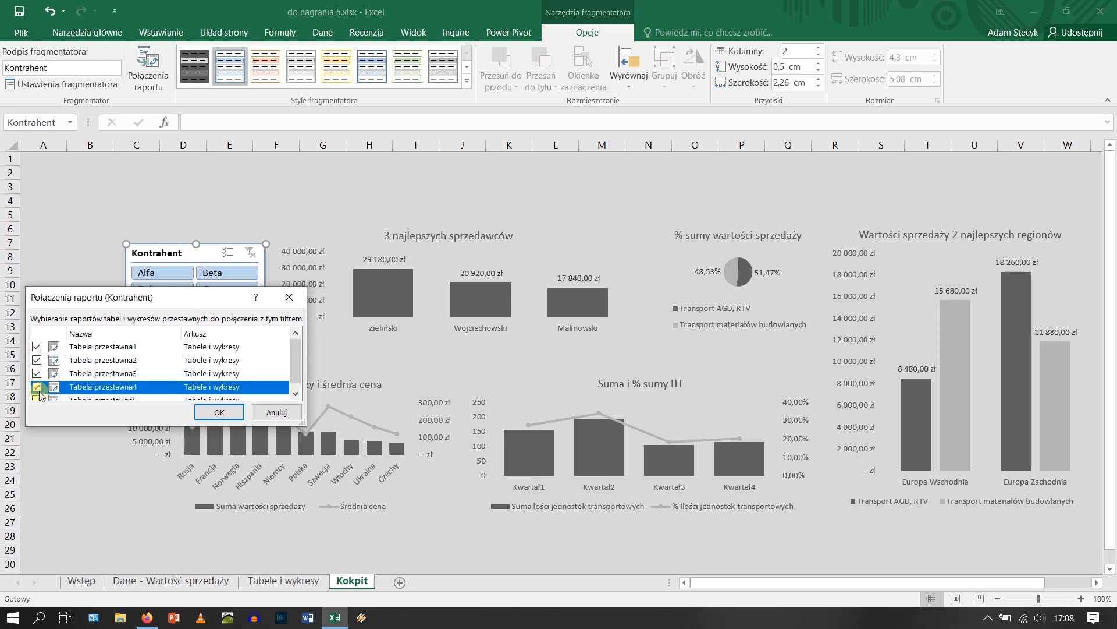
{"action": "left_click", "coordinate": [38, 399]}
{"action": "left_click", "coordinate": [210, 414]}
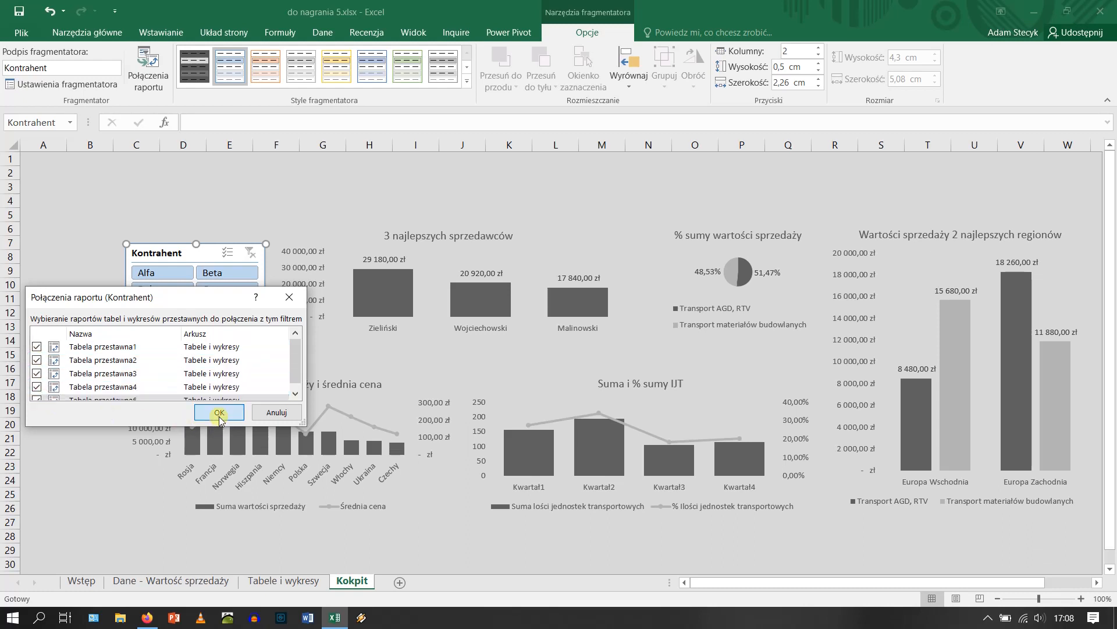
Test the Kontrahent slicer on all five charts by filtering on Alfa, Beta, Gamma, Jota, Lambda, Omega, Sigma and Alfa in turn, and clear the filter.
{"action": "left_click", "coordinate": [169, 273]}
{"action": "left_click", "coordinate": [220, 274]}
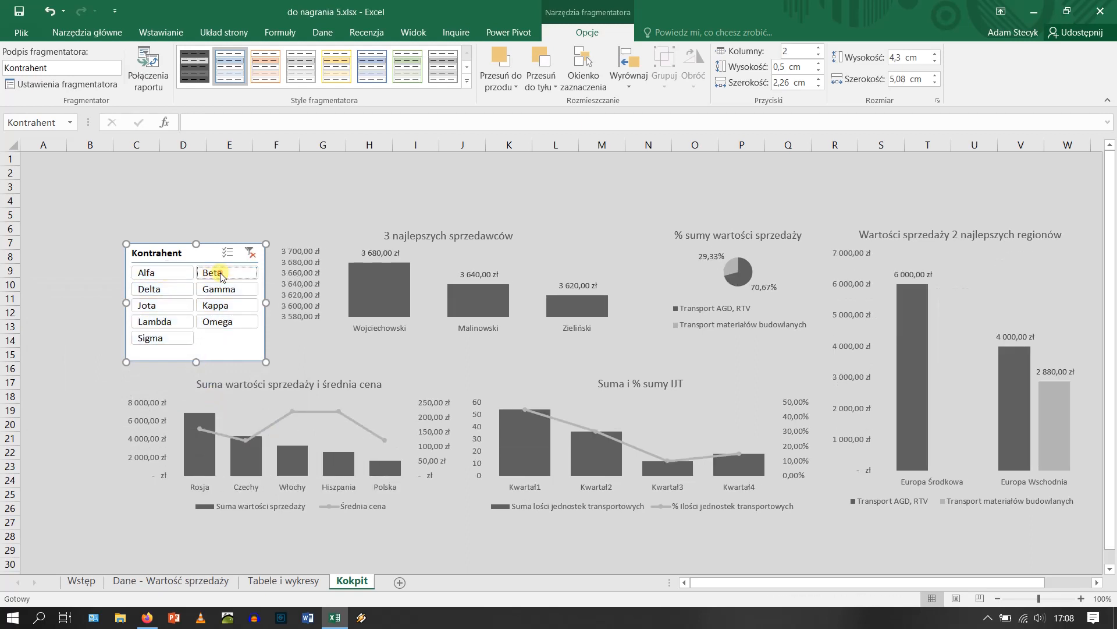
{"action": "left_click", "coordinate": [221, 290]}
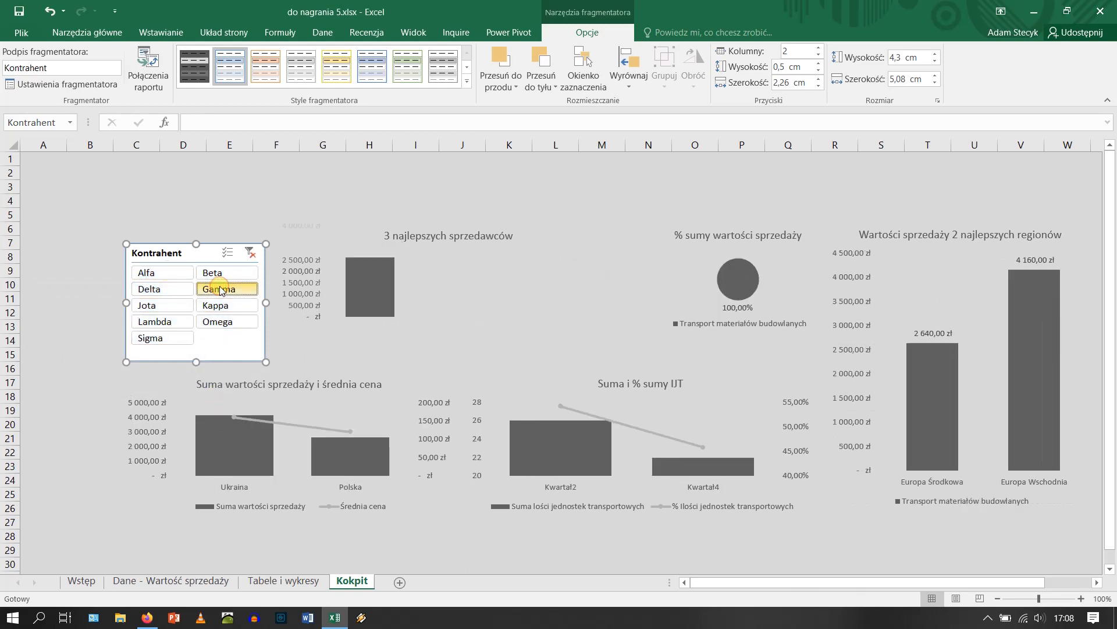
{"action": "left_click", "coordinate": [161, 305]}
{"action": "left_click", "coordinate": [175, 322]}
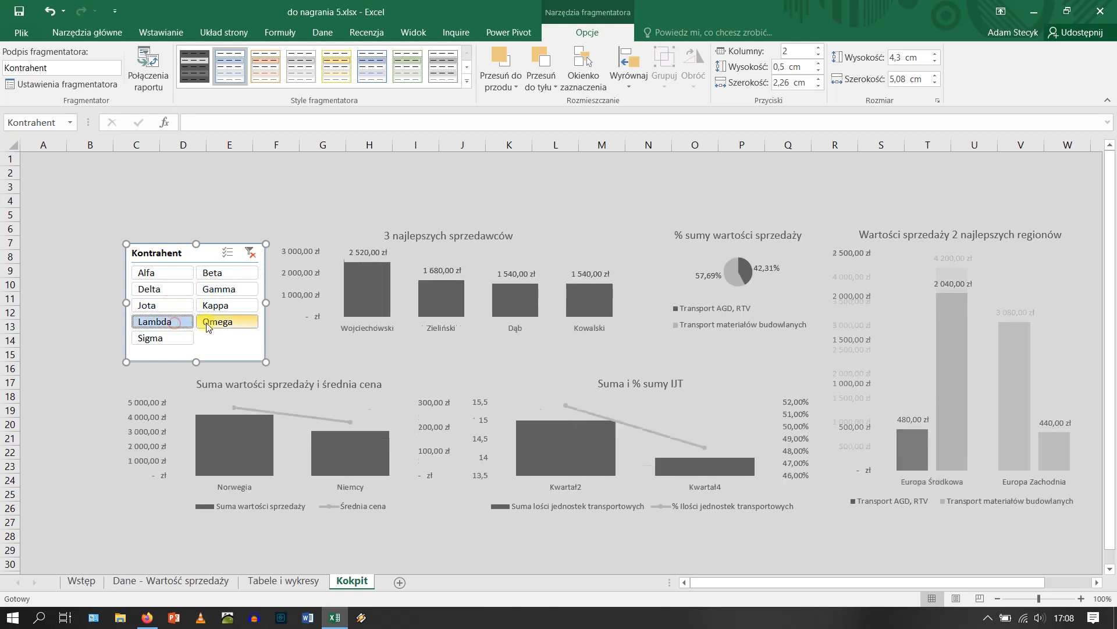
{"action": "left_click", "coordinate": [208, 323]}
{"action": "left_click", "coordinate": [172, 338]}
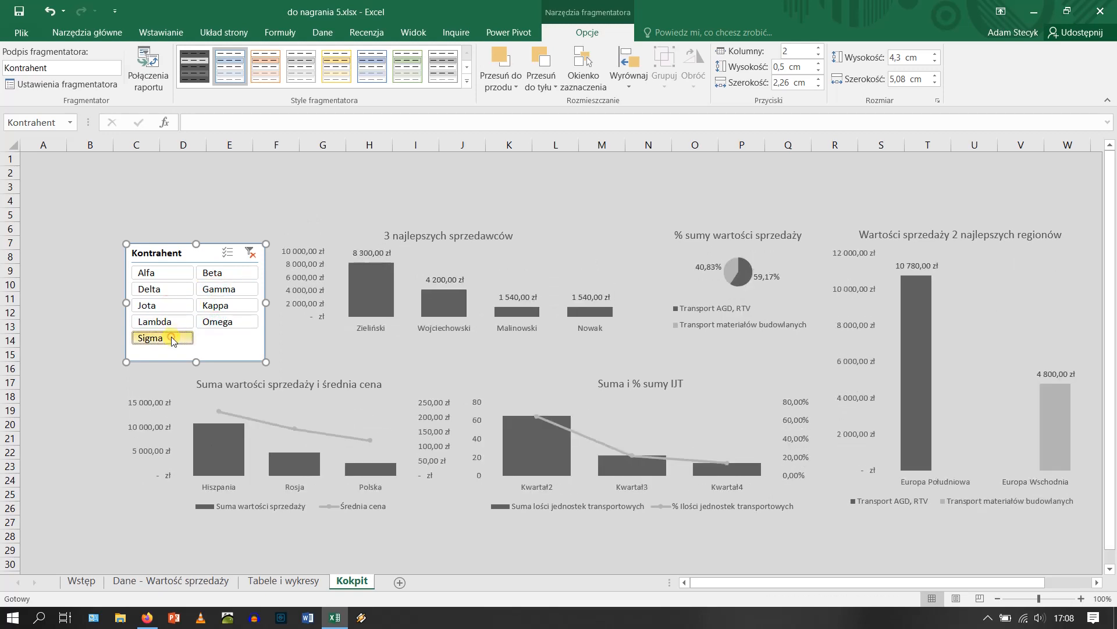
{"action": "left_click", "coordinate": [165, 273]}
{"action": "left_click", "coordinate": [229, 253]}
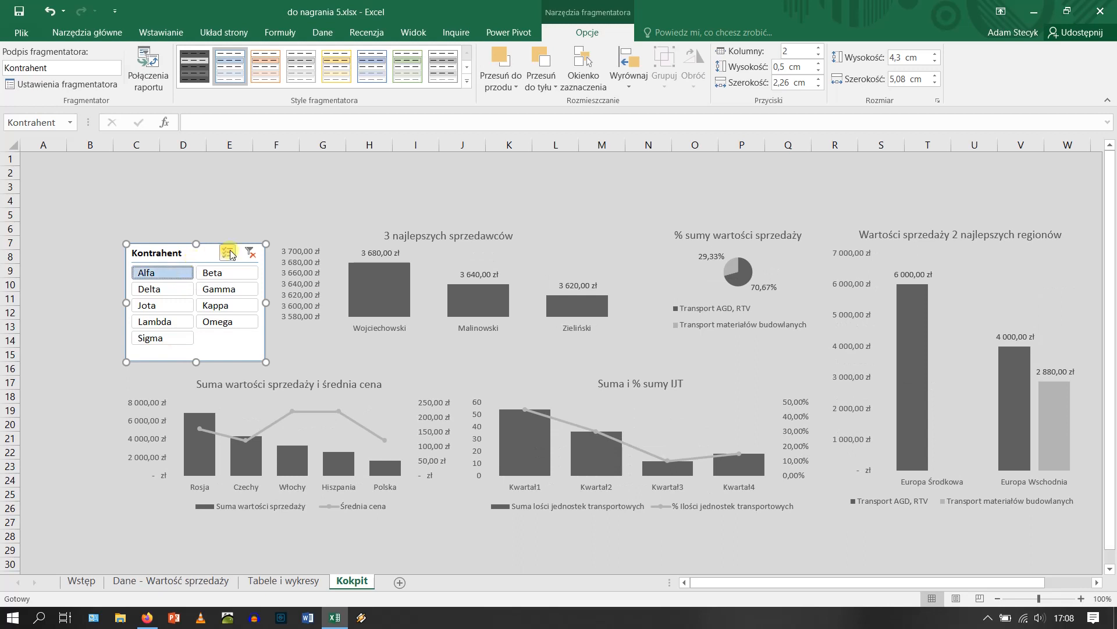
{"action": "left_click", "coordinate": [249, 252]}
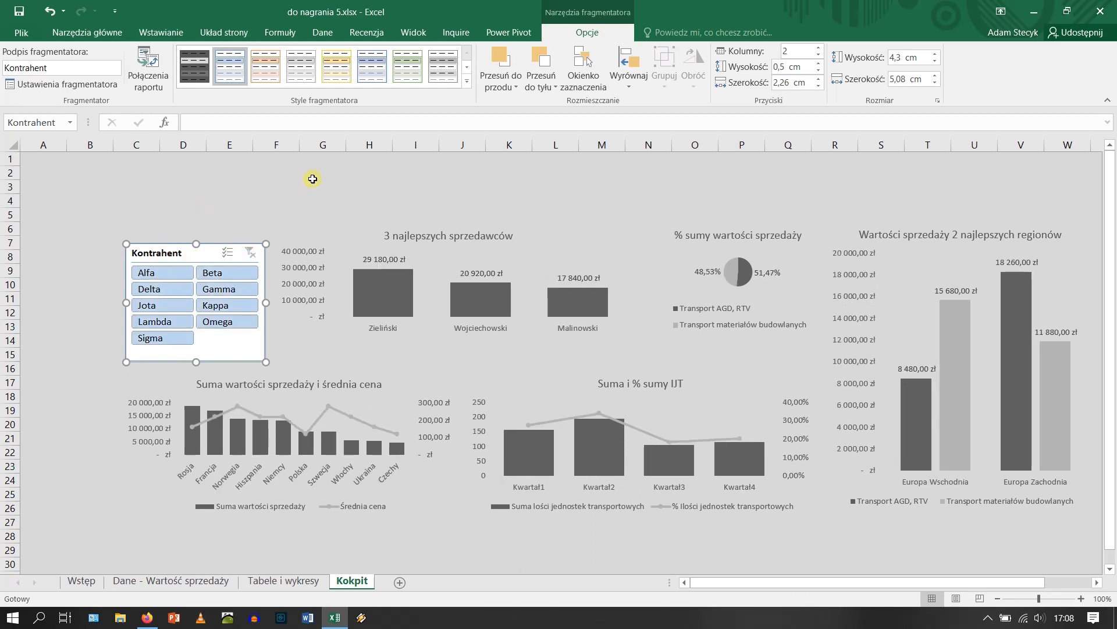
Apply the custom dark gray slicer style to the Kontrahent slicer and deselect it.
{"action": "left_click", "coordinate": [448, 73]}
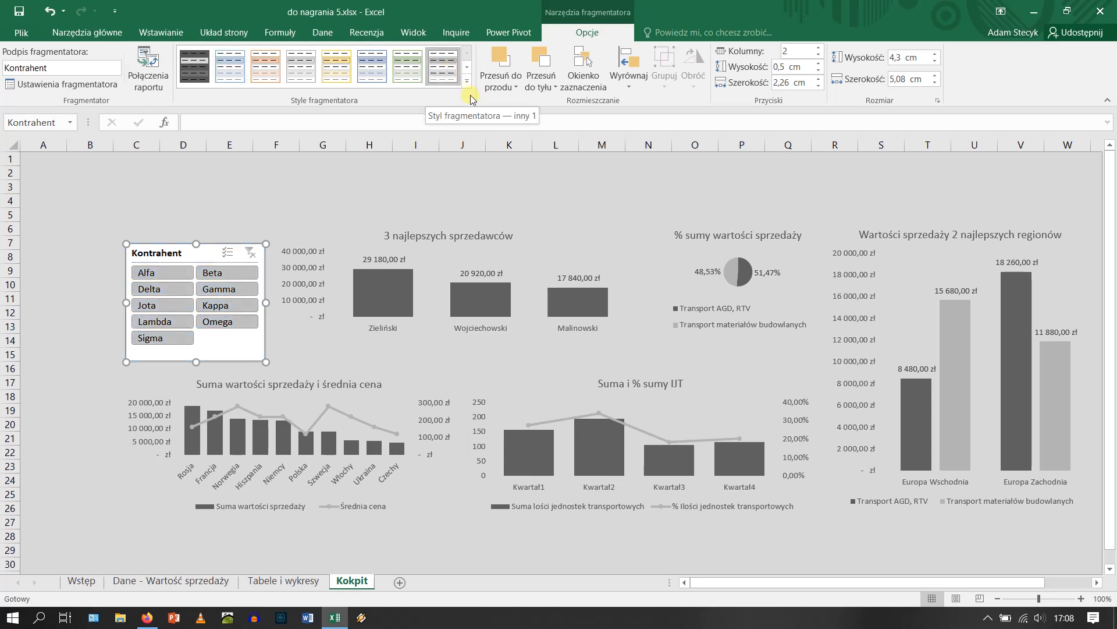
{"action": "left_click", "coordinate": [467, 81]}
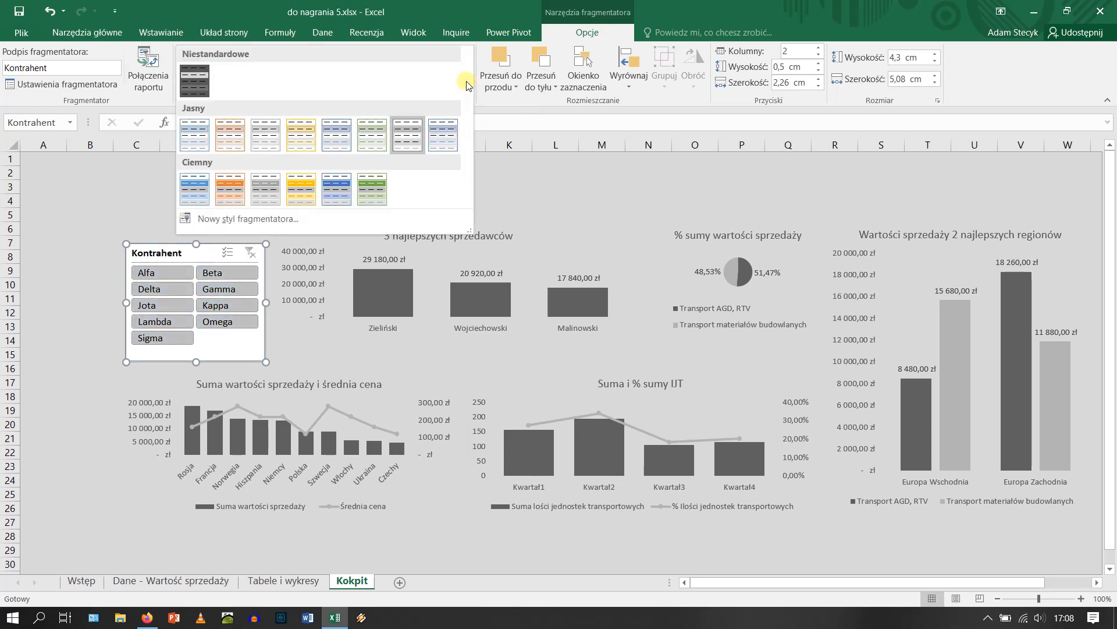
{"action": "left_click", "coordinate": [201, 89]}
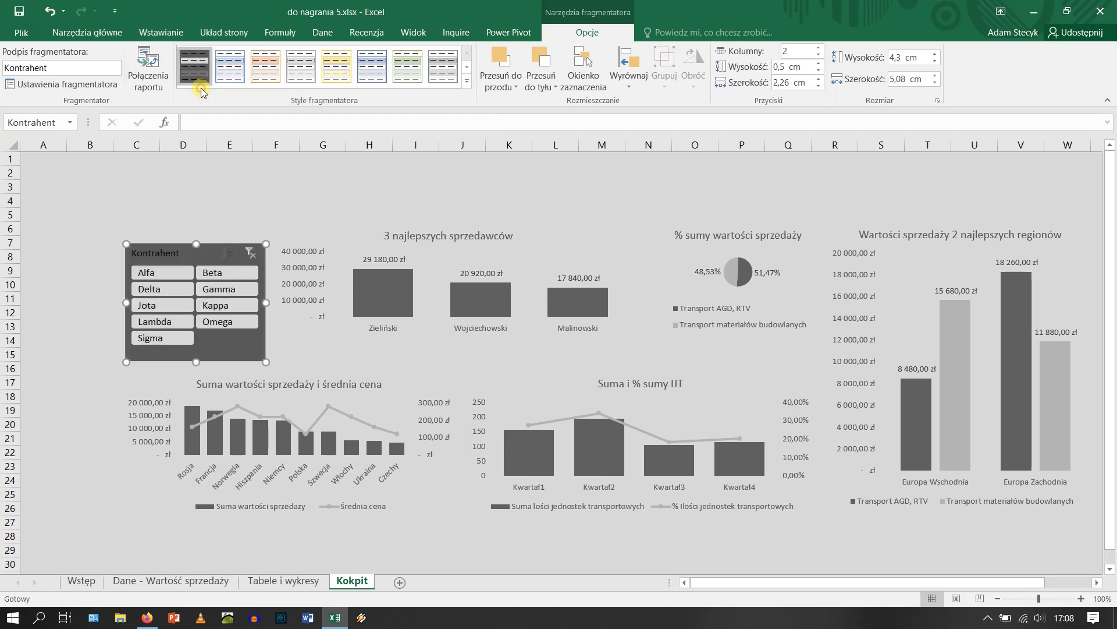
{"action": "left_click", "coordinate": [253, 204]}
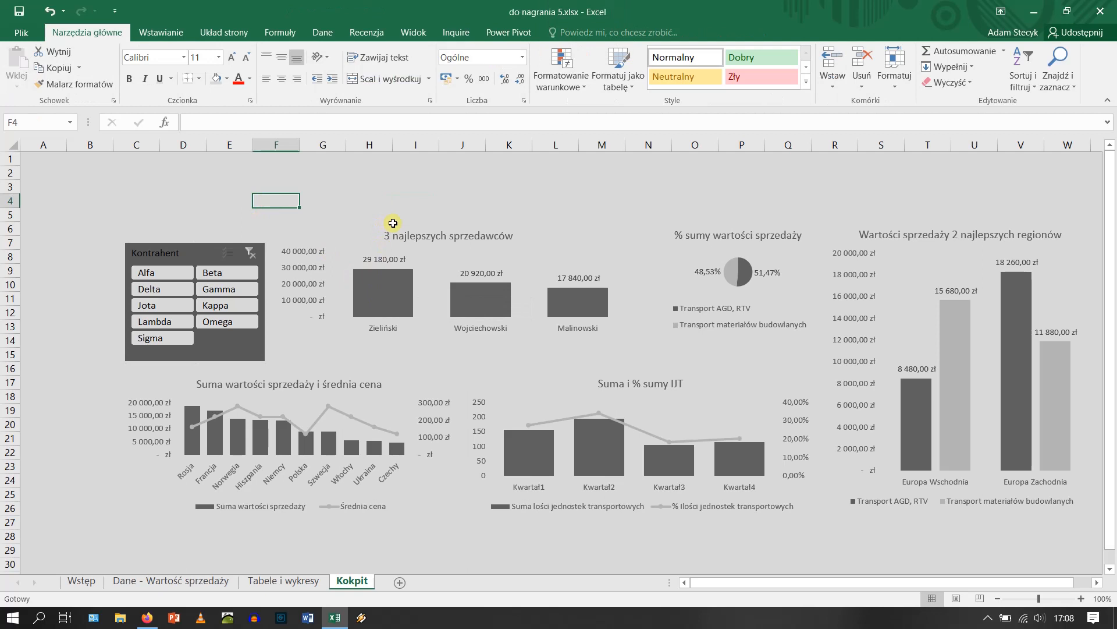
Start a new slicer style for the Kontrahent slicer and examine which slicer elements can be formatted separately.
{"action": "left_click", "coordinate": [211, 254]}
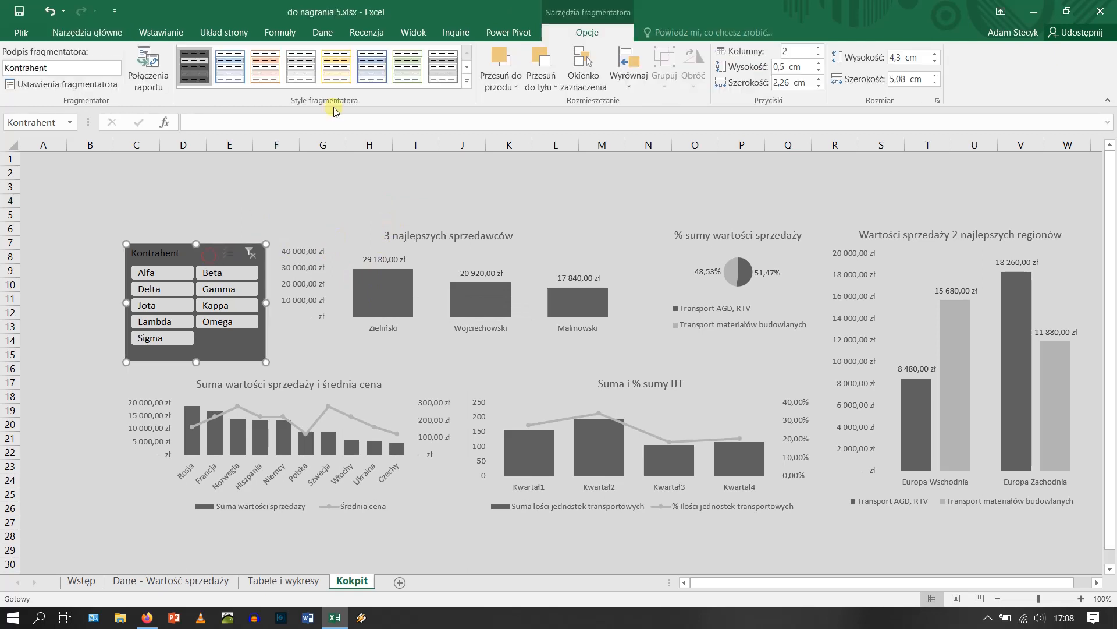
{"action": "left_click", "coordinate": [467, 82]}
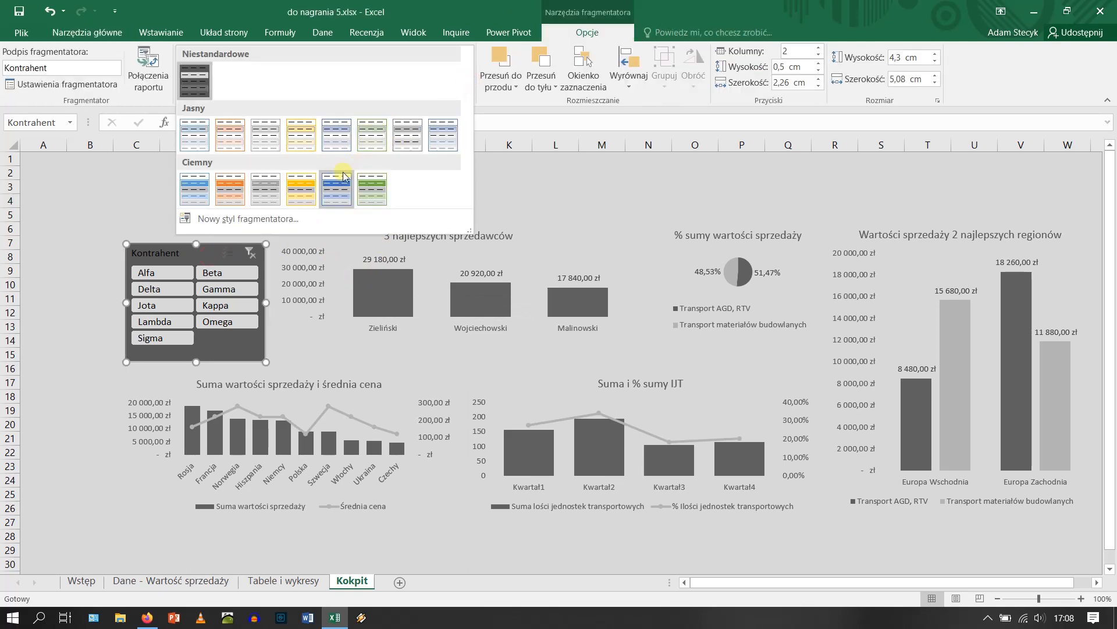
{"action": "left_click", "coordinate": [252, 221]}
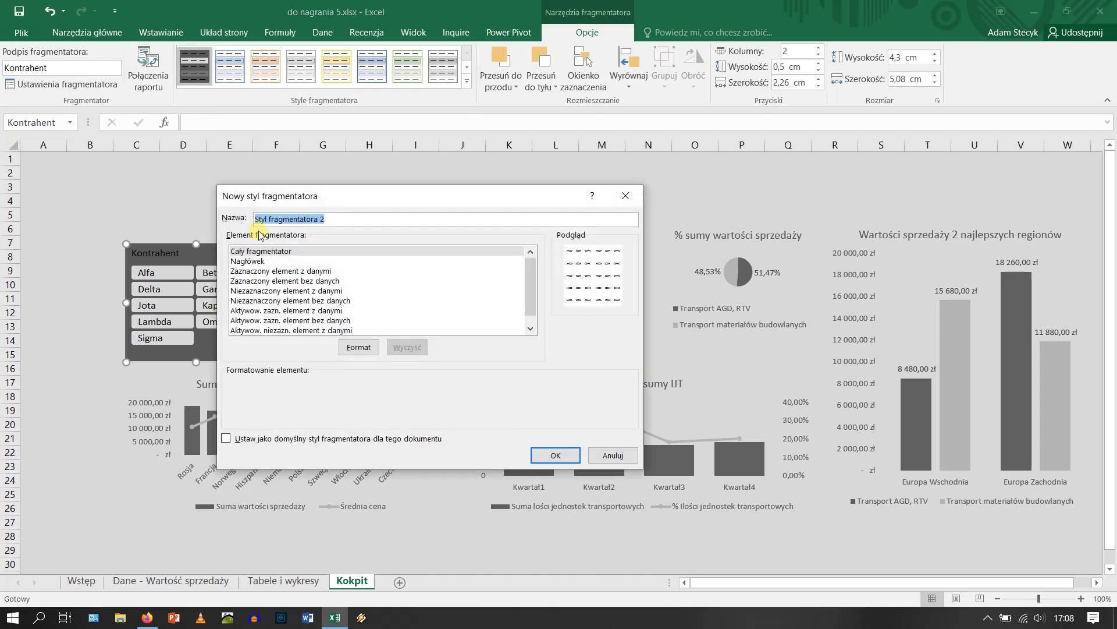
{"action": "left_click", "coordinate": [262, 261]}
{"action": "left_click", "coordinate": [265, 270]}
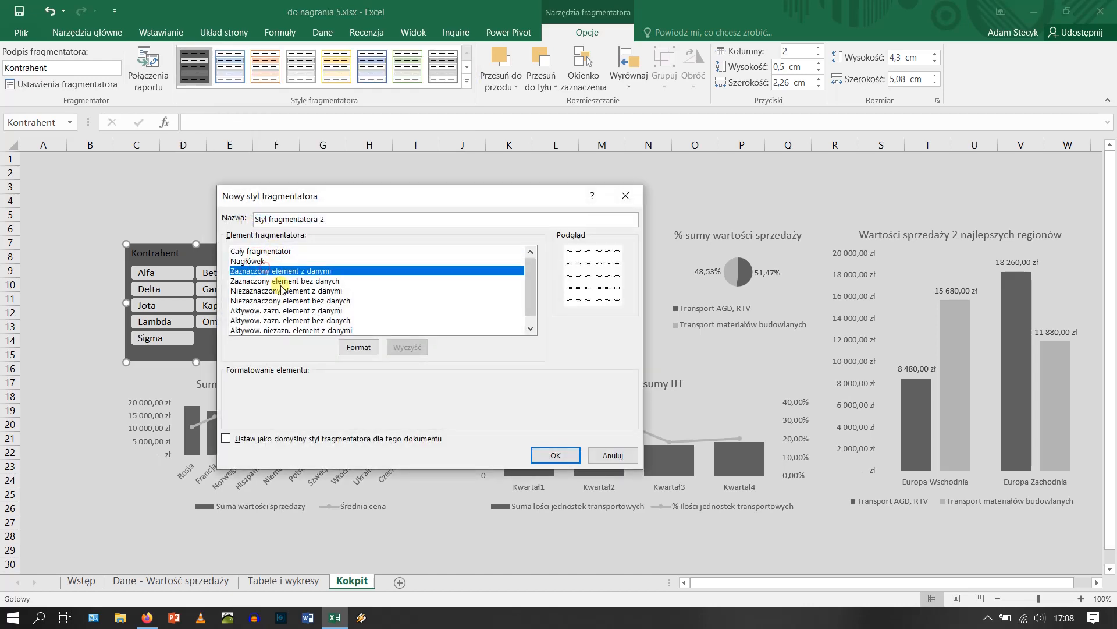
{"action": "left_click", "coordinate": [288, 291]}
{"action": "left_click", "coordinate": [291, 301]}
{"action": "left_click", "coordinate": [296, 310]}
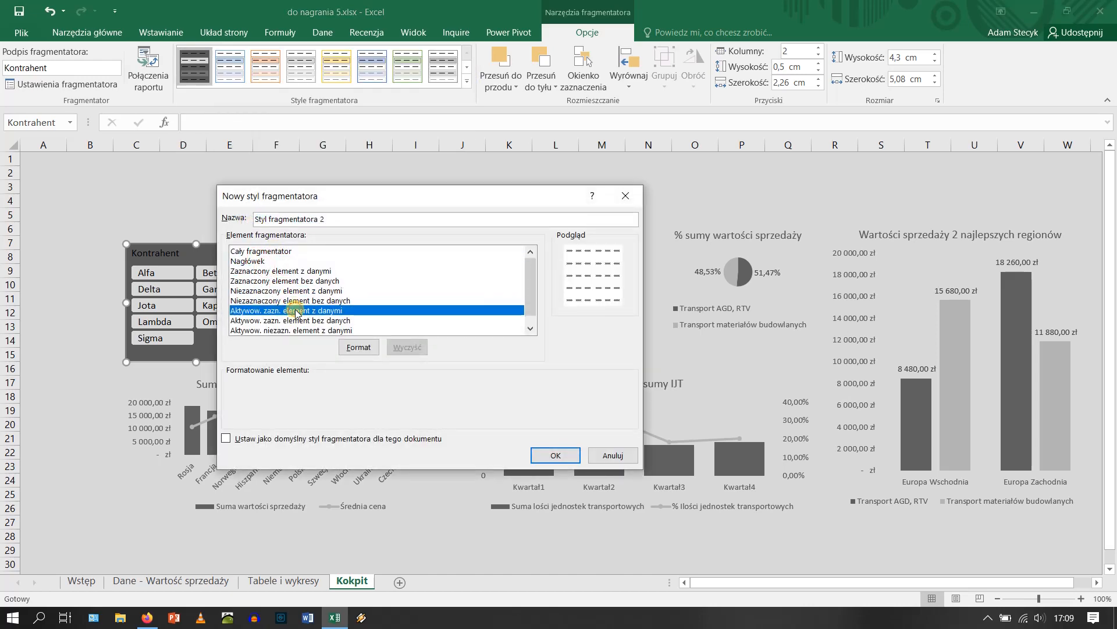
Examine the font, border and fill options for the activated selected element with data, and discard the new slicer style.
{"action": "left_click", "coordinate": [359, 348]}
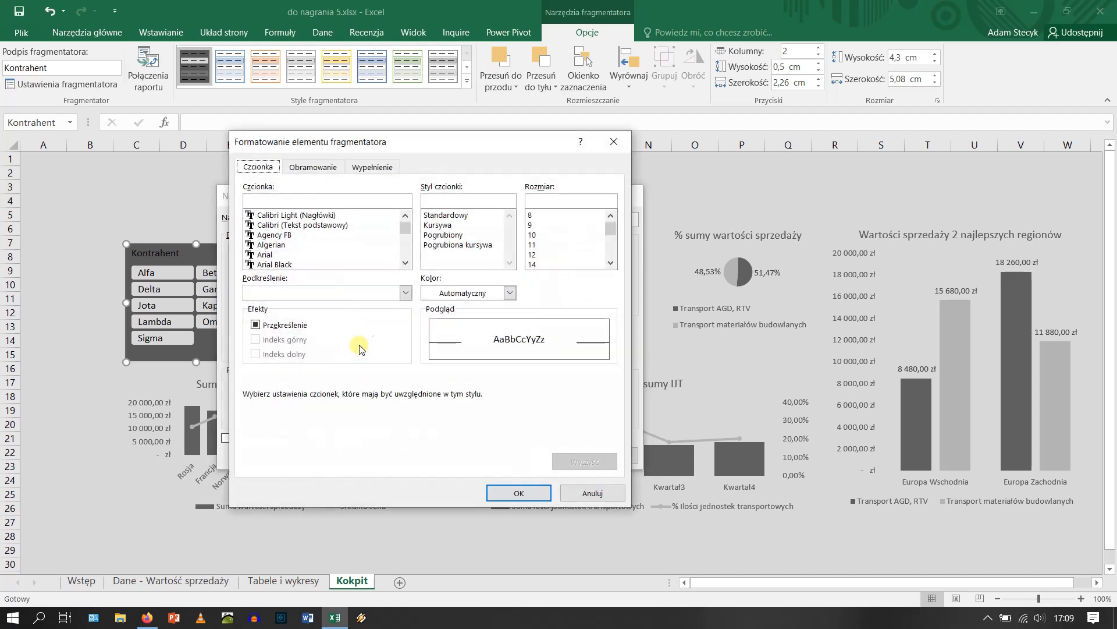
{"action": "left_click", "coordinate": [511, 293]}
{"action": "left_click", "coordinate": [510, 292]}
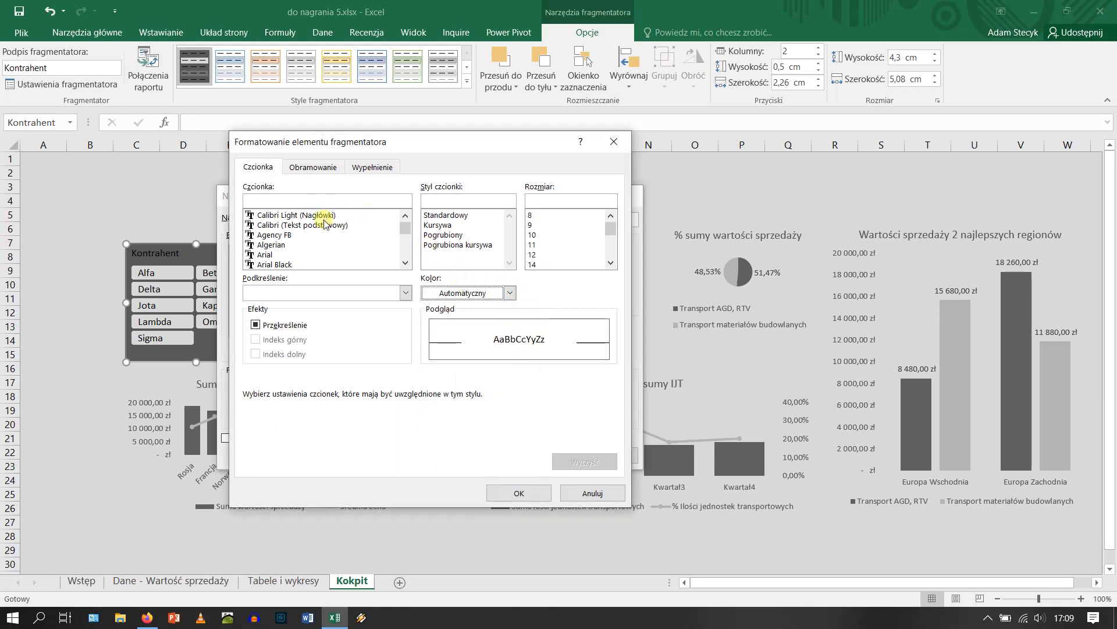
{"action": "left_click", "coordinate": [310, 167]}
{"action": "left_click", "coordinate": [365, 170]}
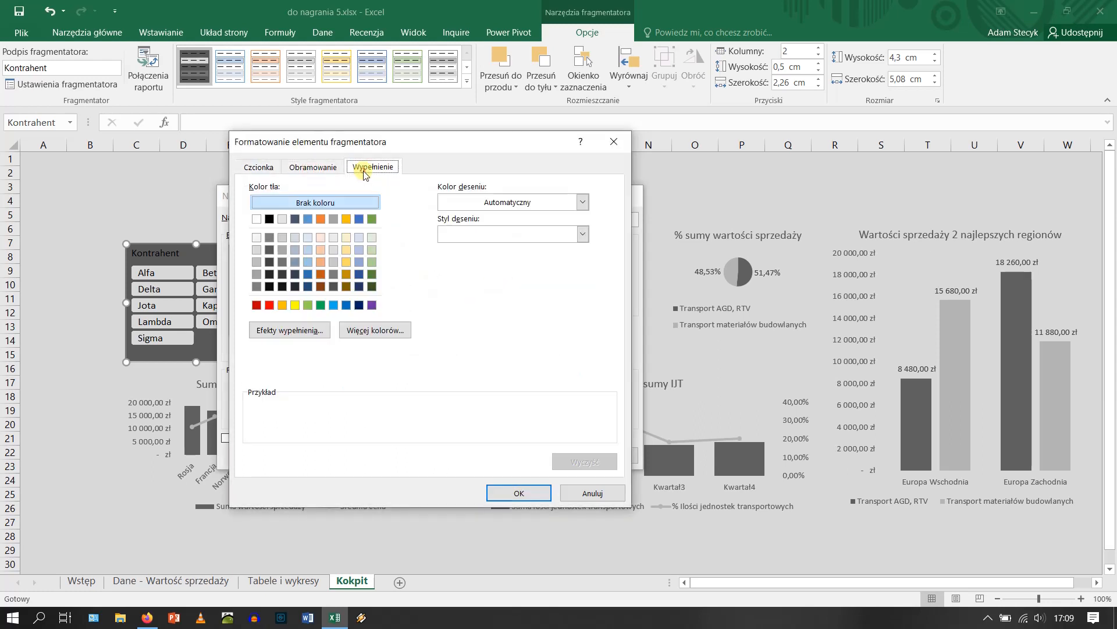
{"action": "left_click", "coordinate": [593, 493]}
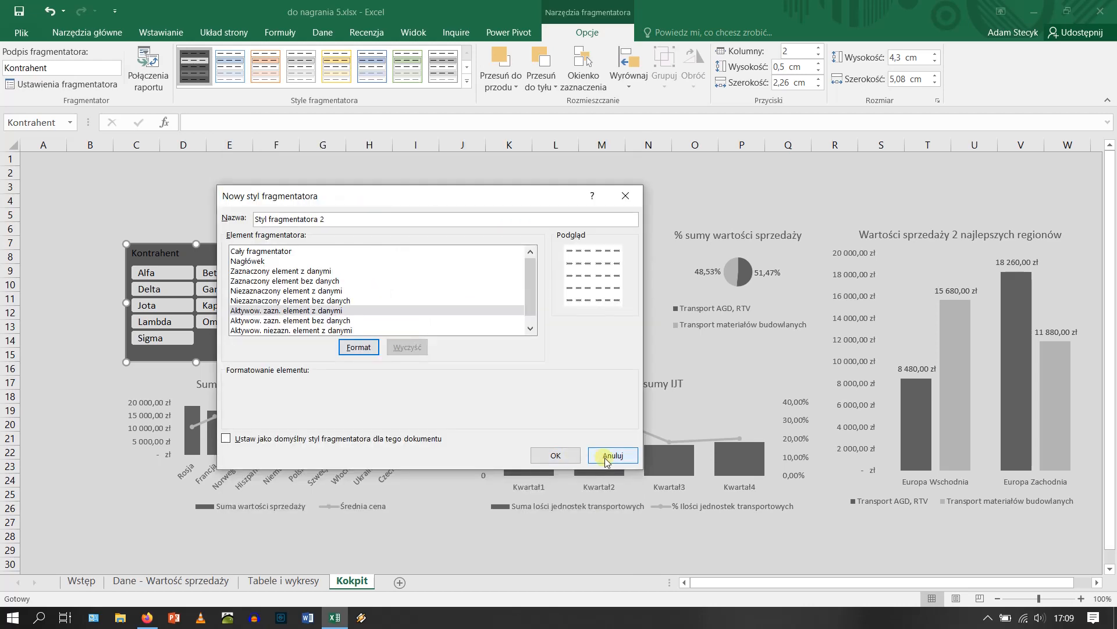
{"action": "left_click", "coordinate": [605, 457]}
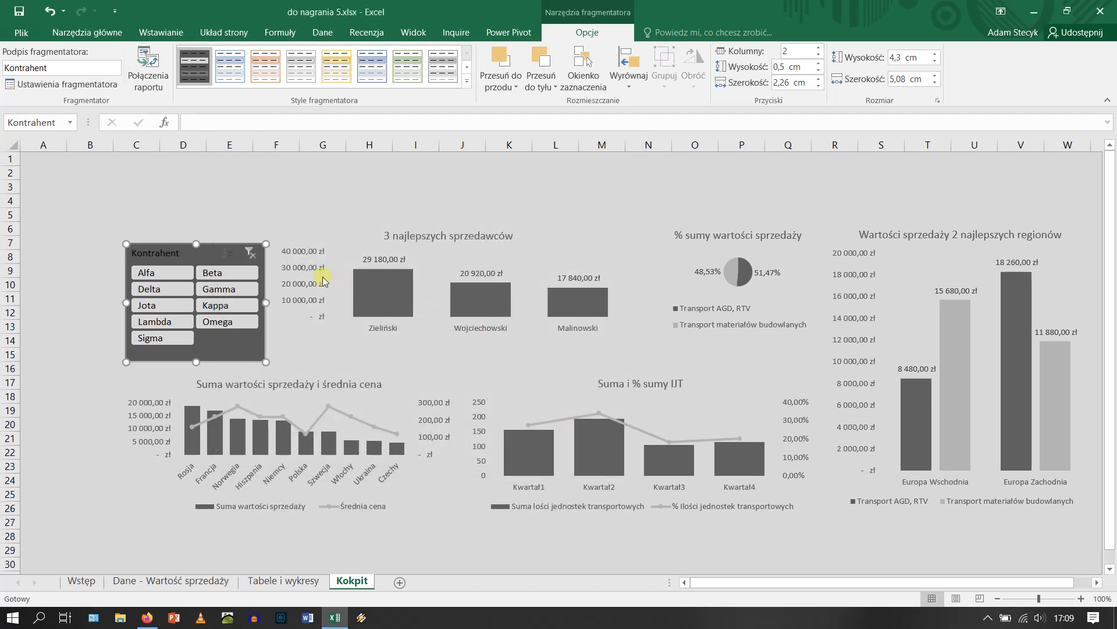
{"action": "left_click", "coordinate": [297, 222]}
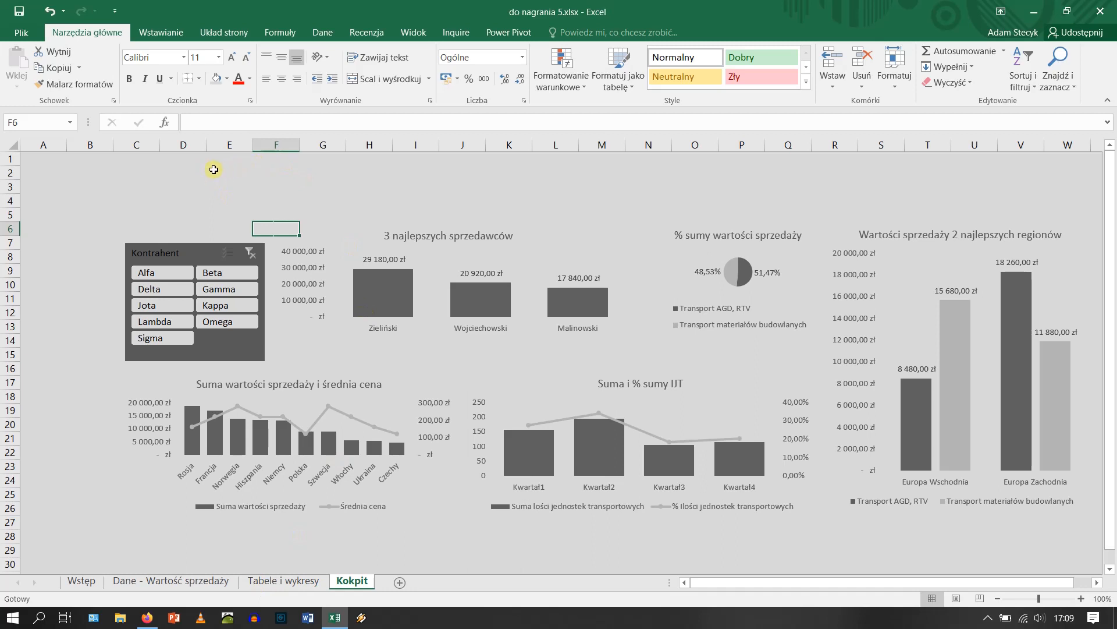
Insert a text box above the Kontrahent slicer with the title "Analiza sprzedaży usług transportowych".
{"action": "left_click", "coordinate": [163, 34]}
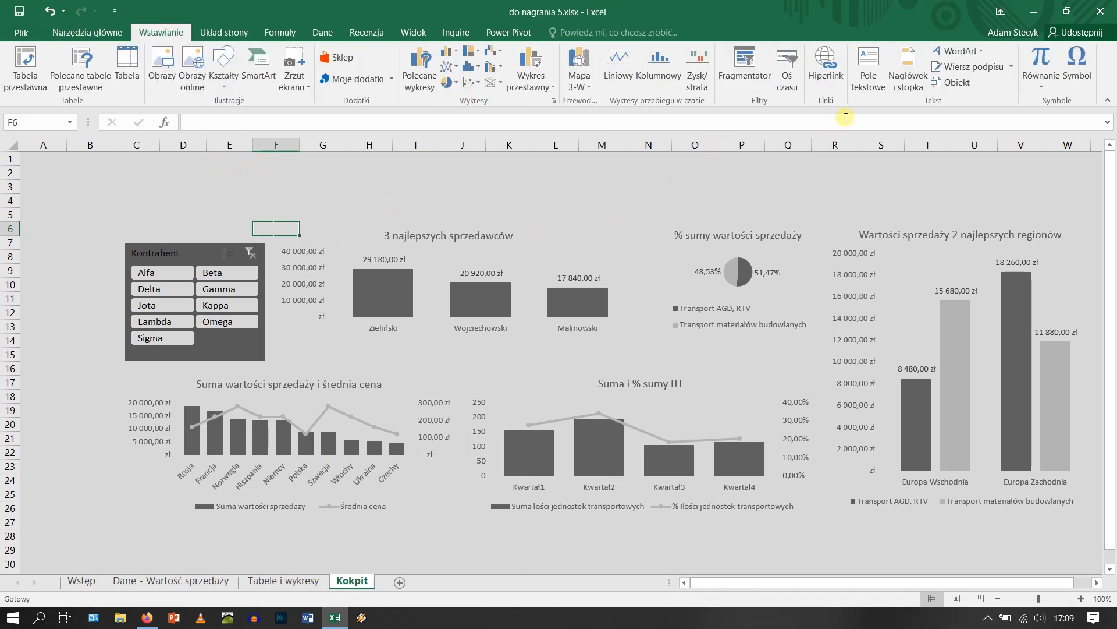
{"action": "left_click", "coordinate": [868, 67]}
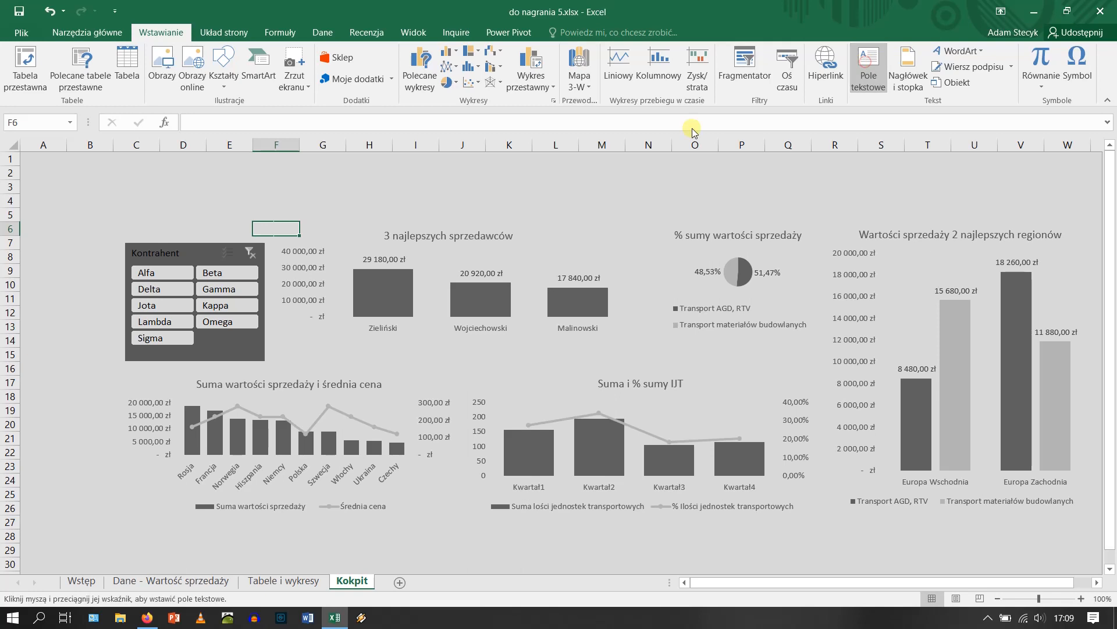
{"action": "left_click", "coordinate": [151, 177]}
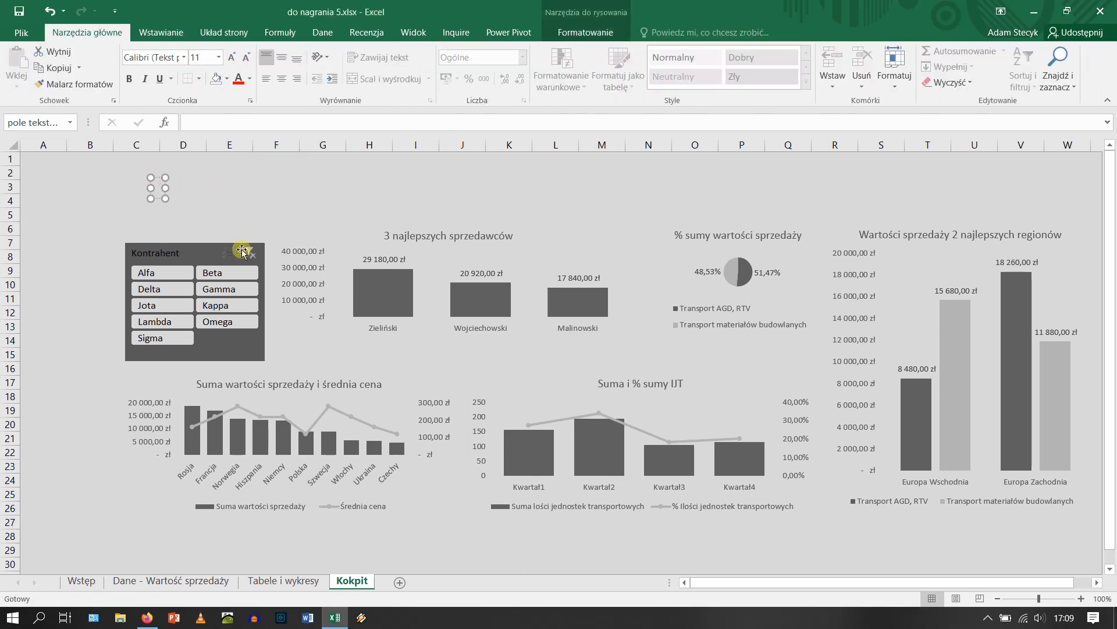
{"action": "type", "text": "Analiza"}
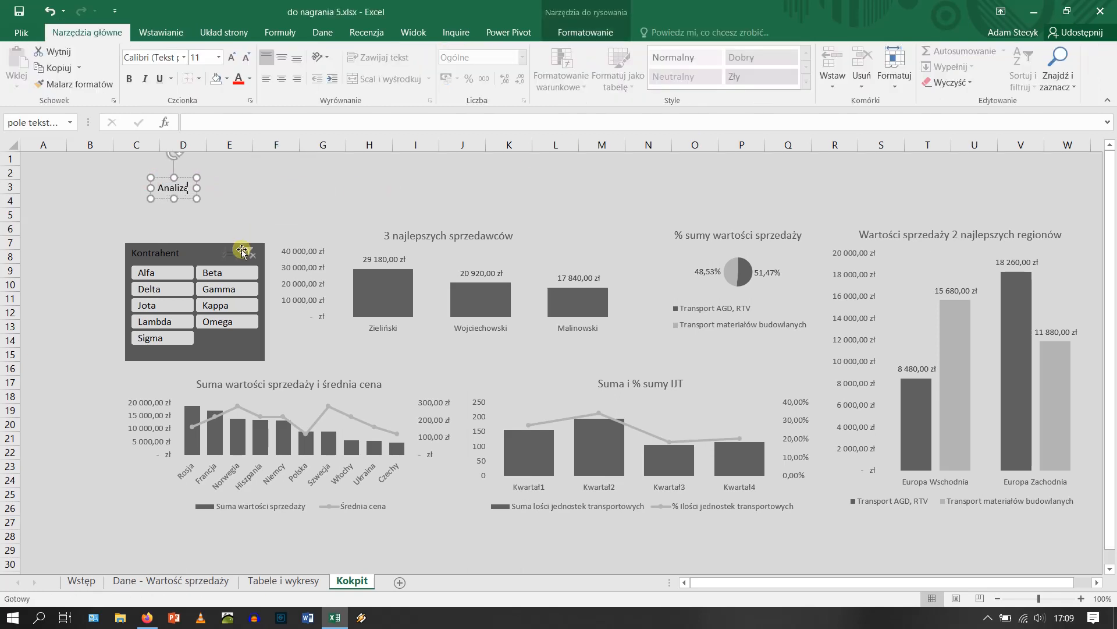
{"action": "type", "text": " sprze"}
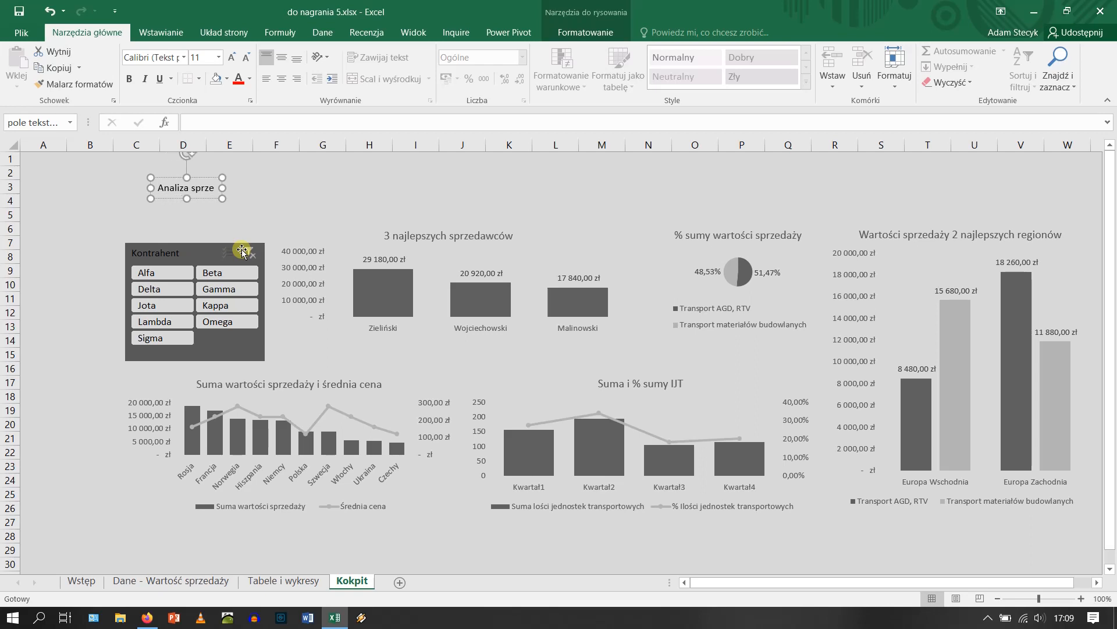
{"action": "type", "text": "daży usł"}
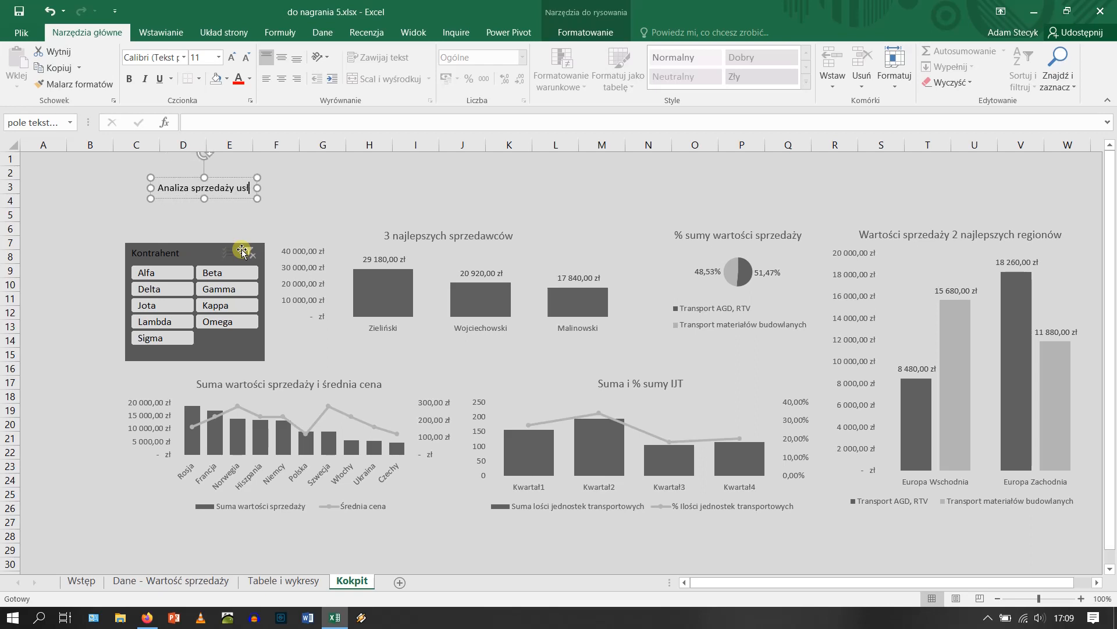
{"action": "type", "text": "ug transportowych"}
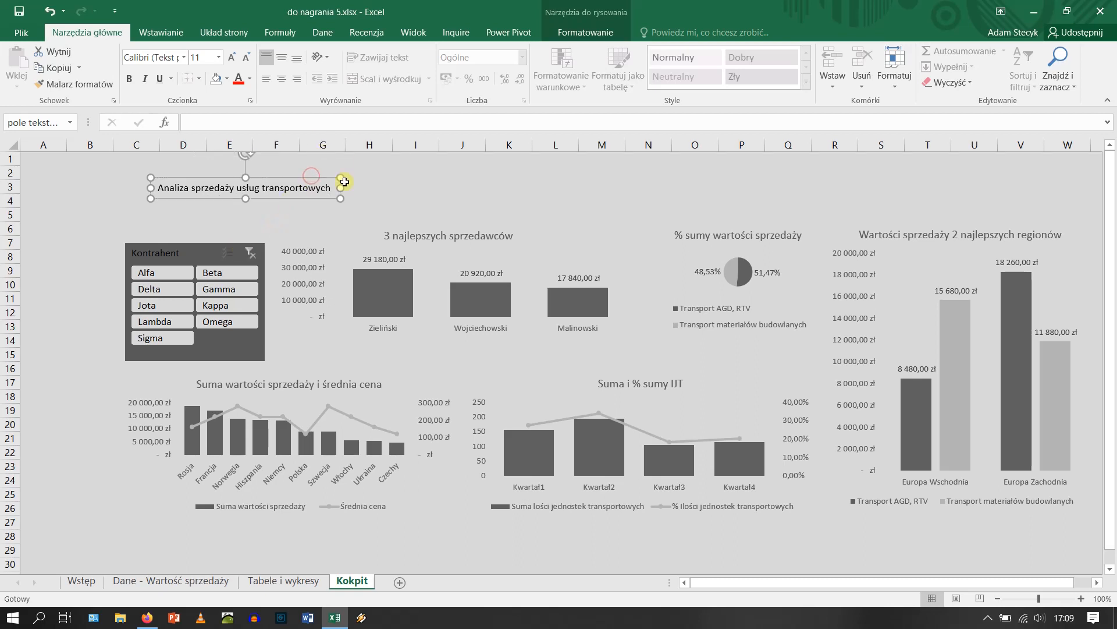
Increase the font size of the dashboard title to 28.
{"action": "left_click", "coordinate": [232, 56]}
{"action": "left_click", "coordinate": [233, 56]}
{"action": "left_click", "coordinate": [233, 57]}
{"action": "left_click", "coordinate": [233, 56]}
{"action": "left_click", "coordinate": [233, 57]}
{"action": "left_click", "coordinate": [233, 56]}
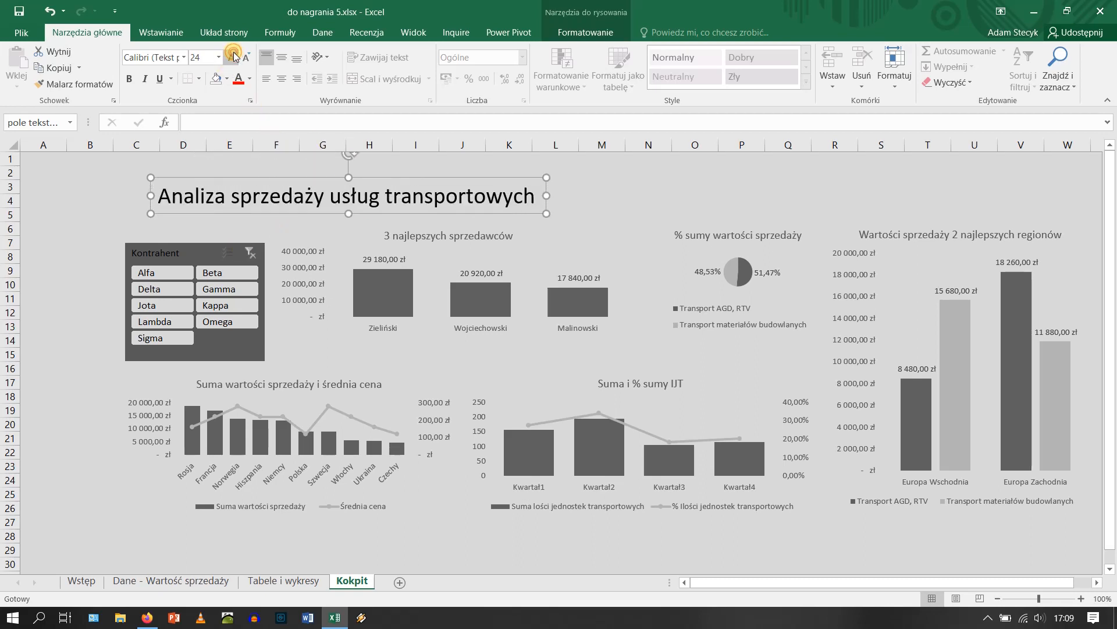
{"action": "left_click", "coordinate": [233, 57]}
{"action": "left_click", "coordinate": [233, 57]}
{"action": "left_click", "coordinate": [233, 56]}
Look through the available fonts for a new typeface for the dashboard title.
{"action": "left_click", "coordinate": [183, 57]}
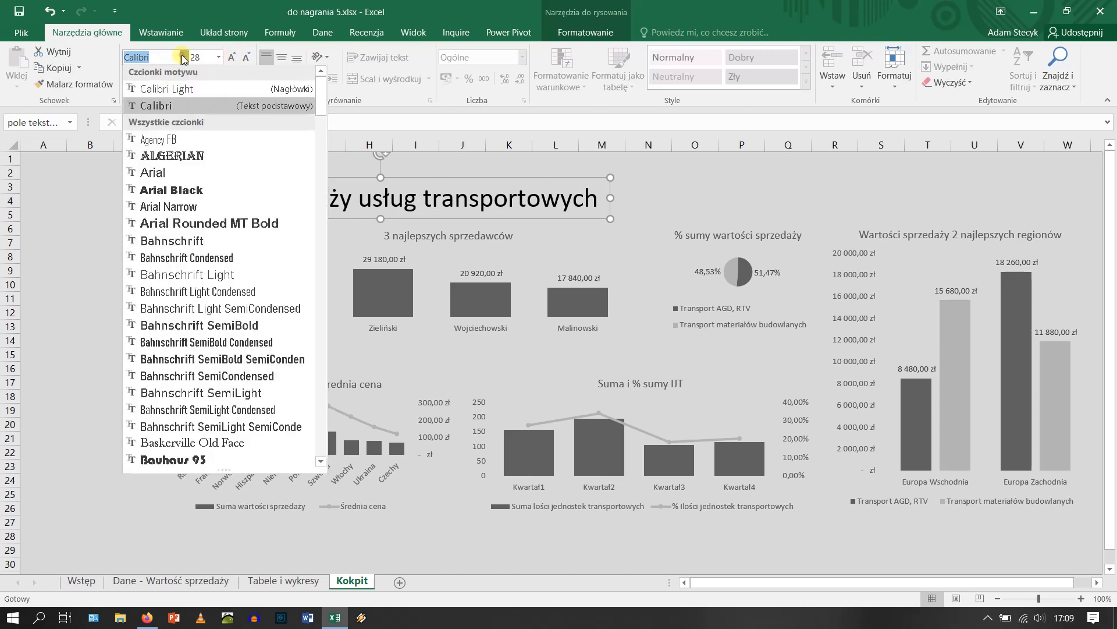
{"action": "scroll", "coordinate": [216, 205], "scroll_direction": "down", "scroll_amount": 3}
{"action": "scroll", "coordinate": [216, 205], "scroll_direction": "down", "scroll_amount": 15}
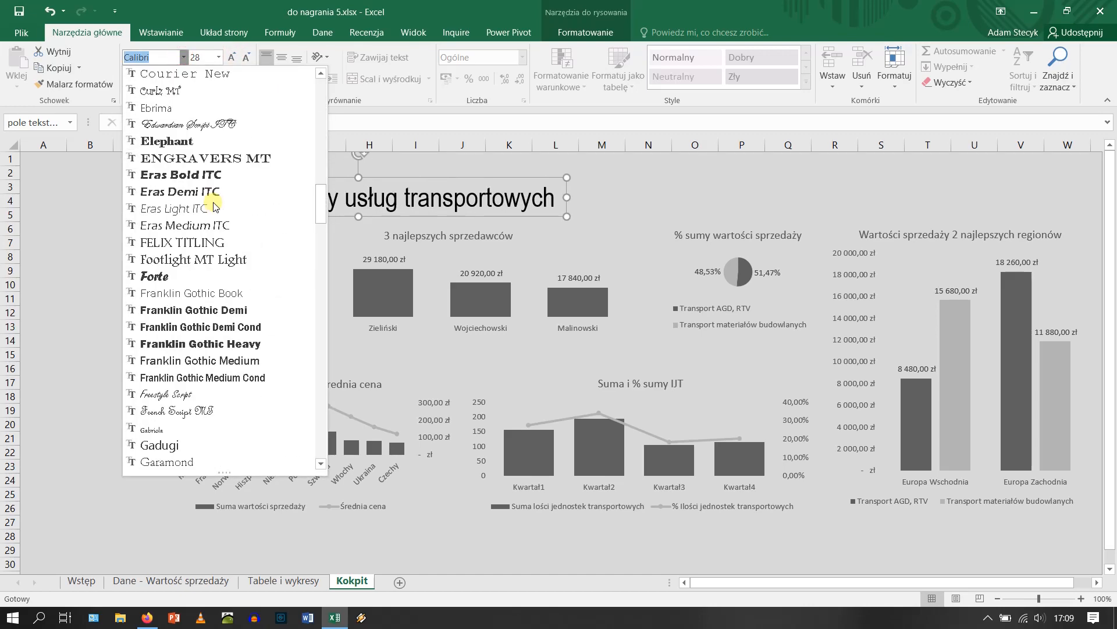
{"action": "scroll", "coordinate": [216, 205], "scroll_direction": "down", "scroll_amount": 8}
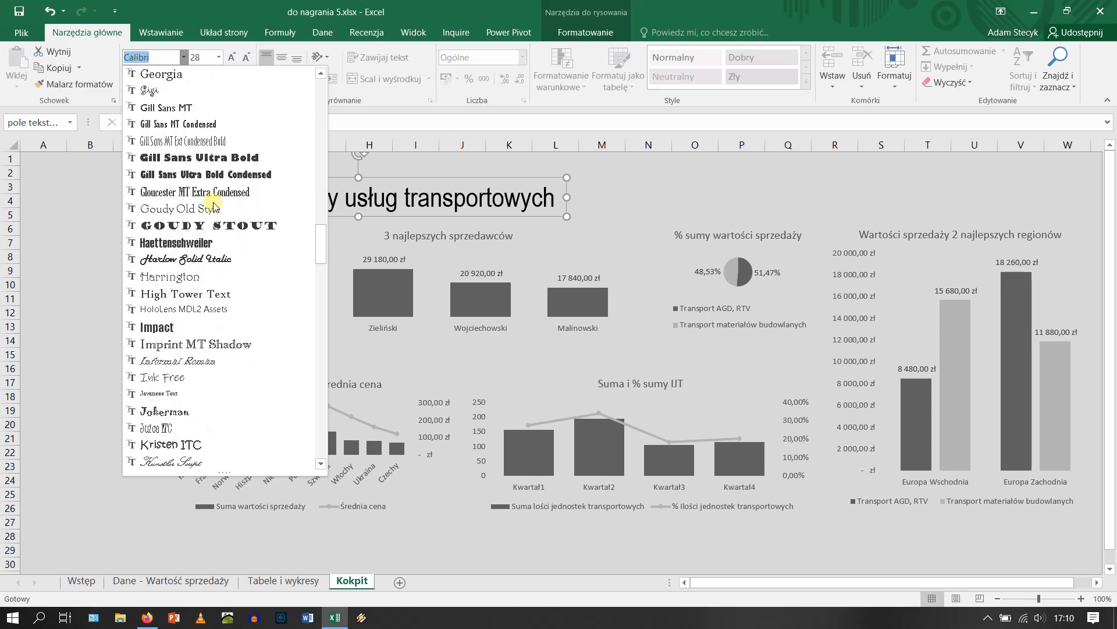